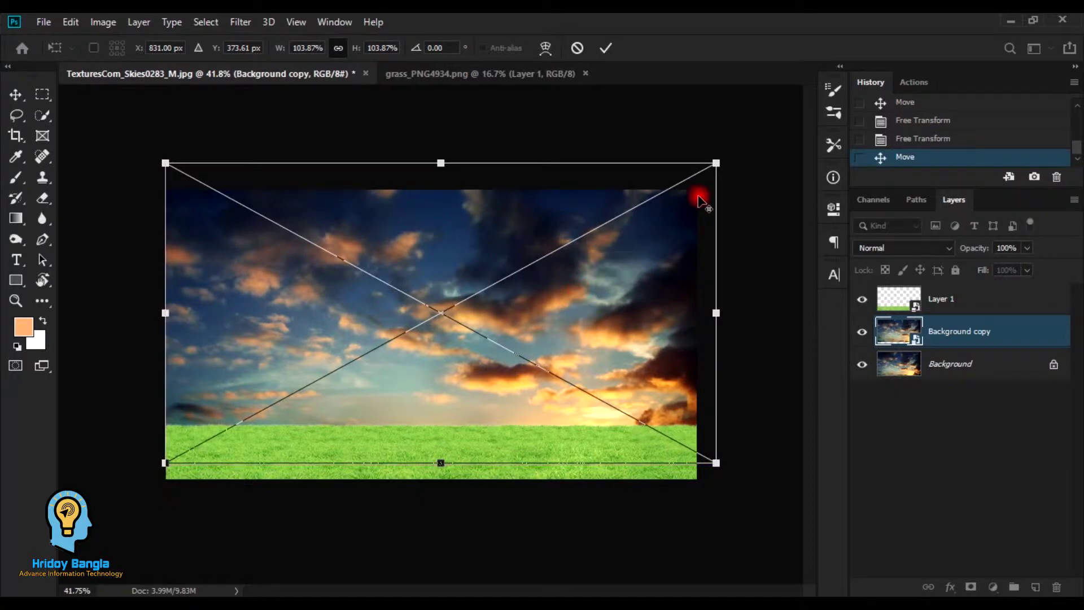
# Step: Scale the Background copy sky layer up to about 109%, shift it slightly up and to the right, and apply the transform
pyautogui.moveTo(714, 164); pyautogui.dragTo(736, 168)
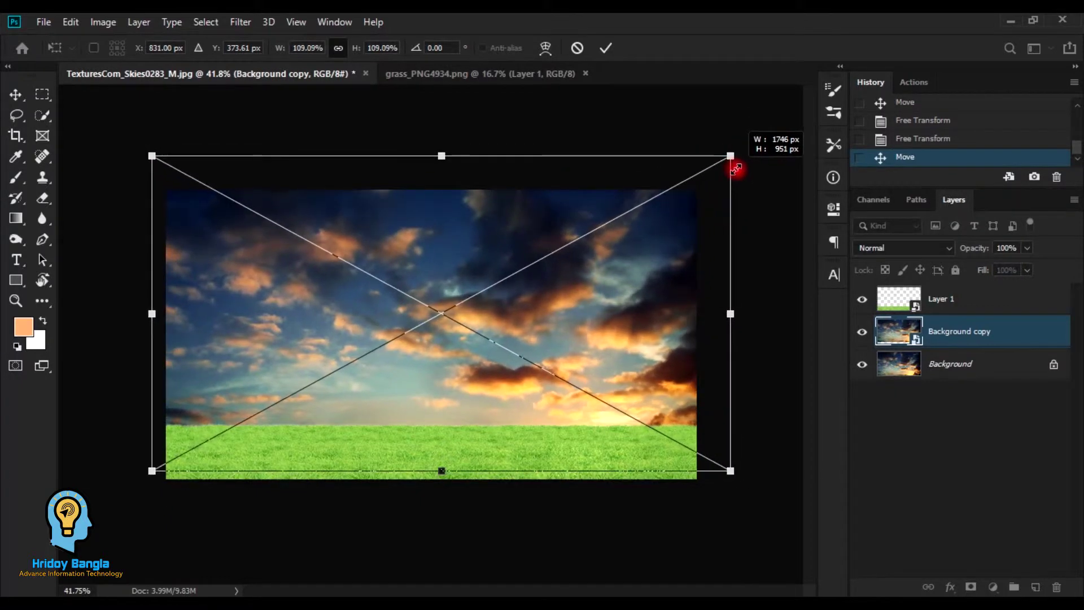
pyautogui.moveTo(605, 325); pyautogui.dragTo(616, 294)
pyautogui.press('Return')
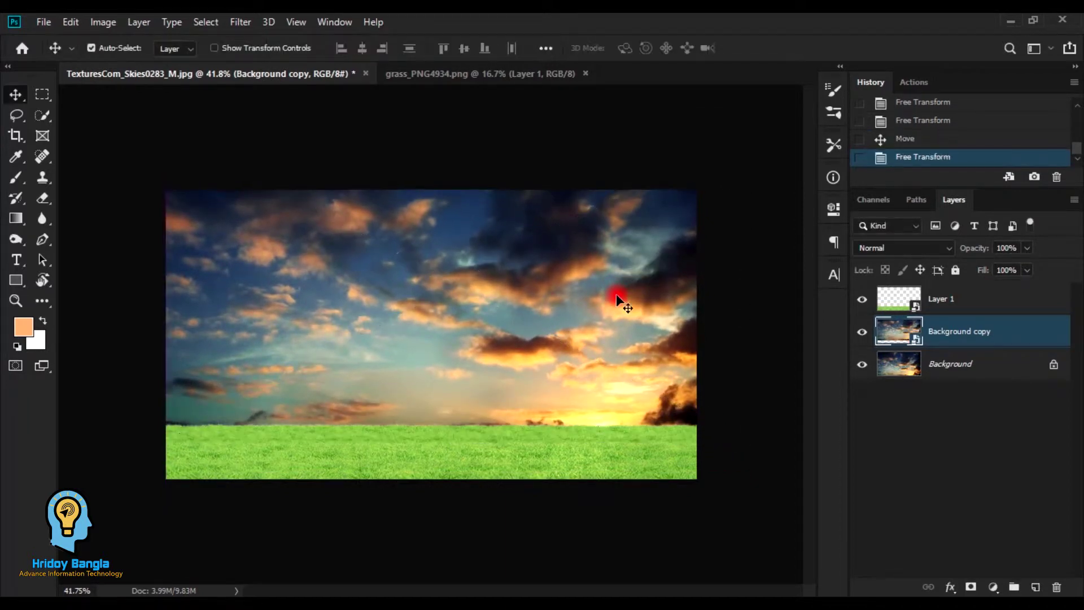
pyautogui.hotkey('ctrl', 'shift', 'a')
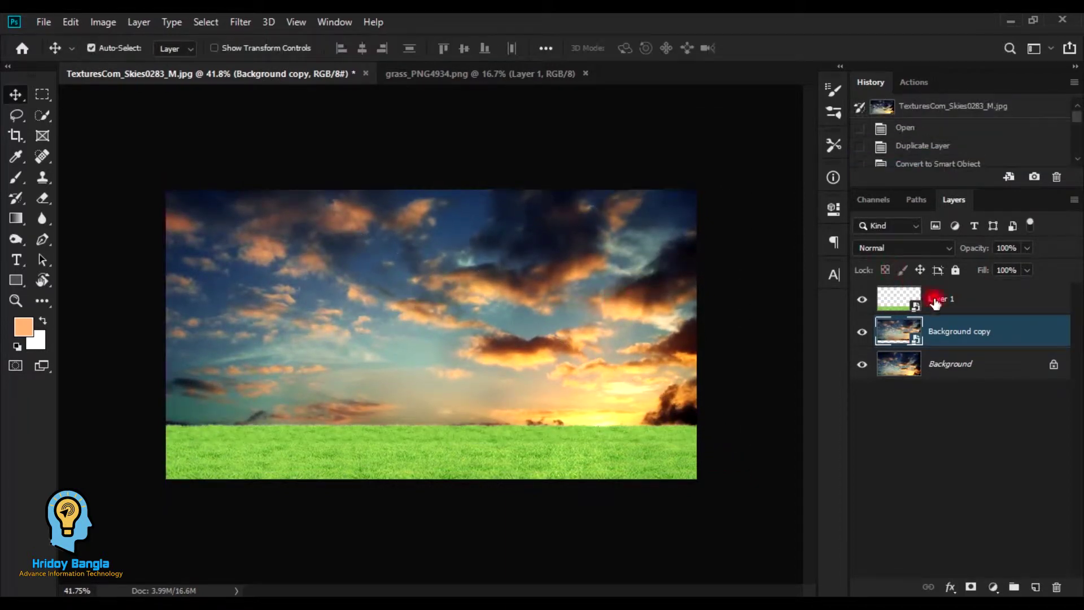
# Step: Start a warp on the Layer 1 grass and lower the left part of its upper edge slightly
pyautogui.click(934, 304)
pyautogui.hotkey('ctrl', 't')
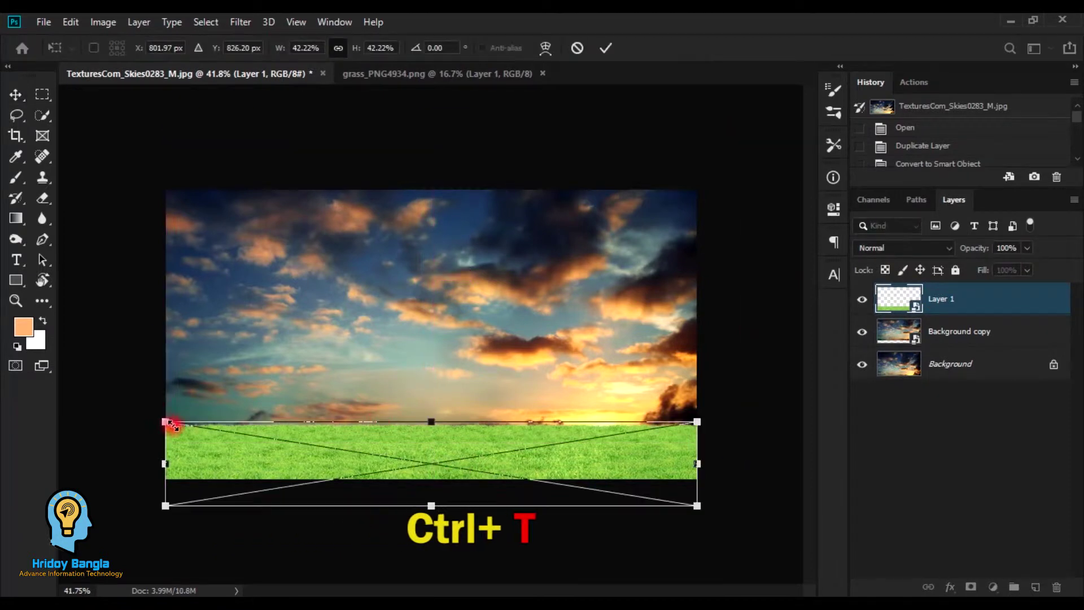
pyautogui.rightClick(230, 440)
pyautogui.click(283, 346)
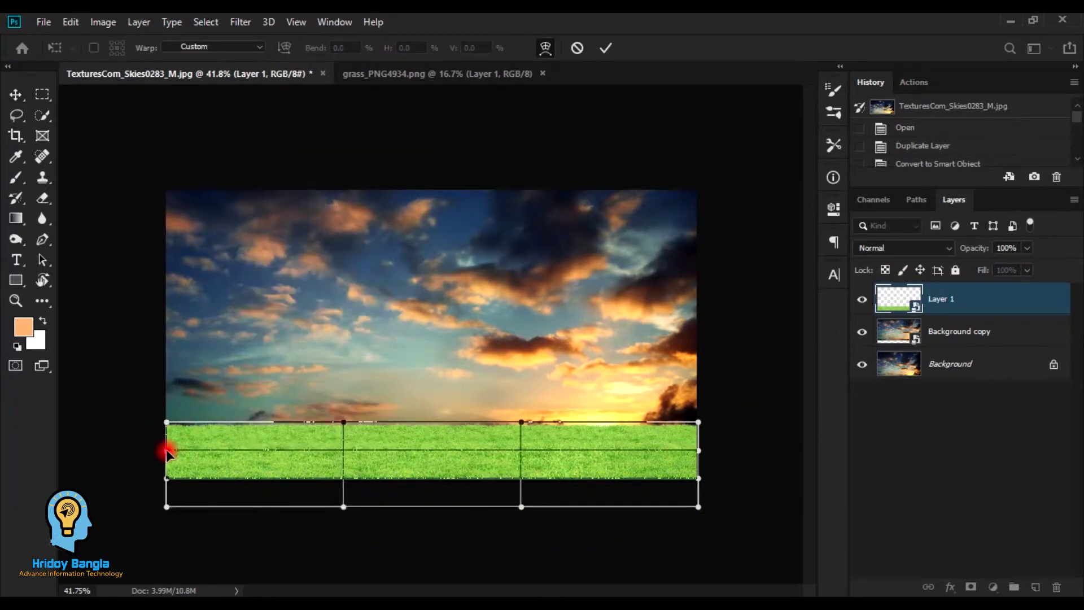
pyautogui.hotkey('ctrl', 'z')
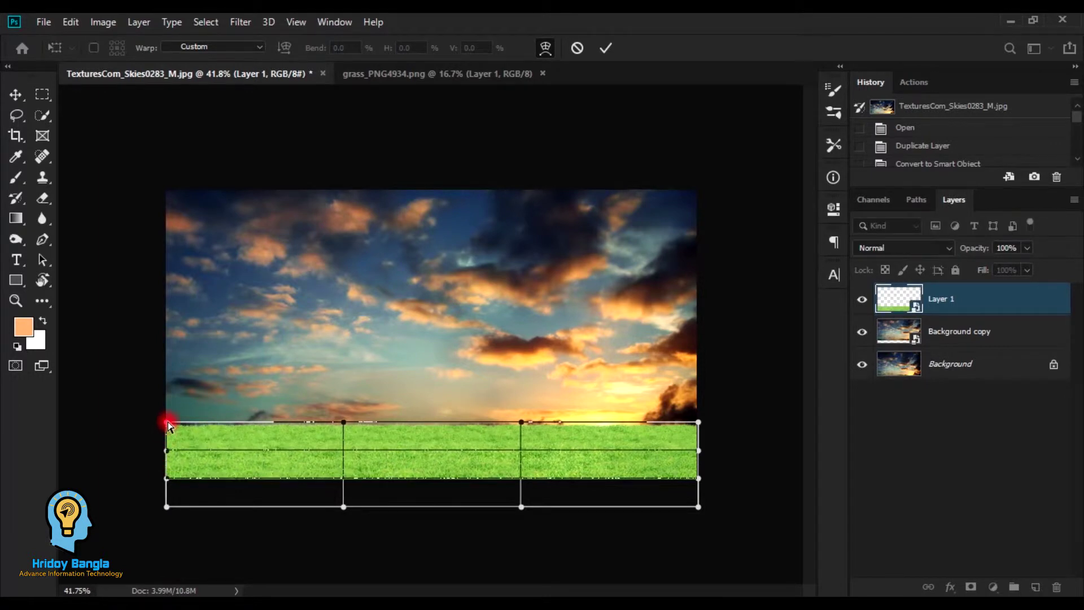
pyautogui.moveTo(164, 431); pyautogui.dragTo(165, 433)
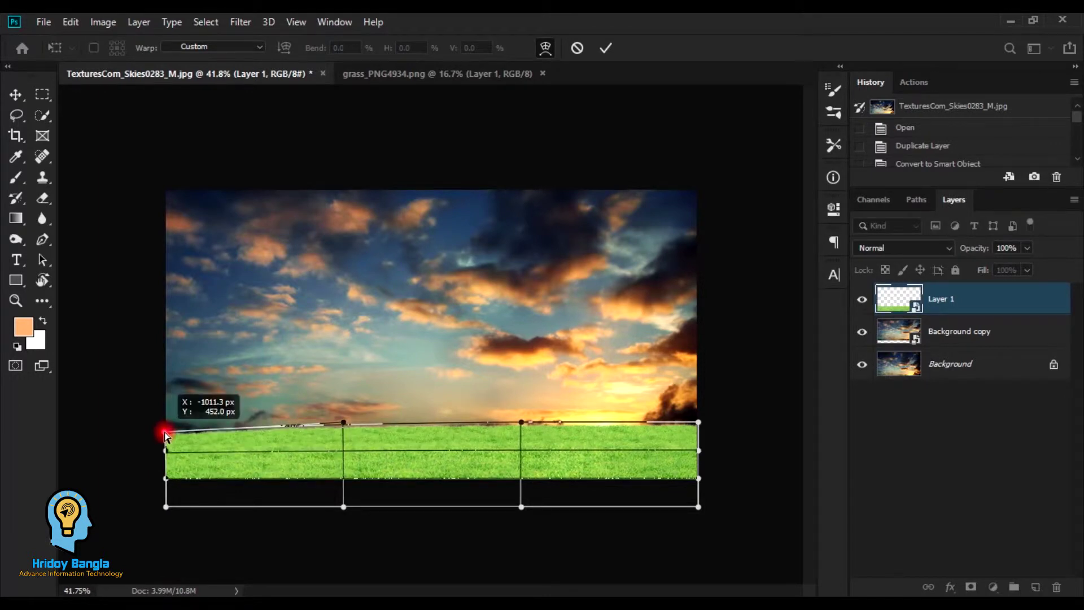
pyautogui.moveTo(344, 422); pyautogui.dragTo(344, 428)
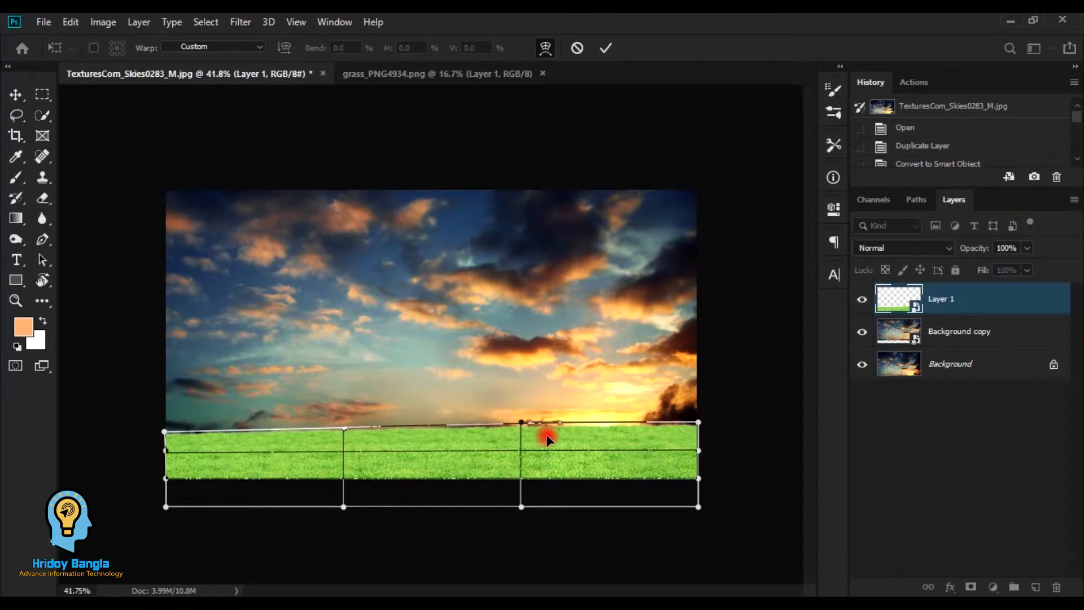
# Step: Raise the right part of the grass's upper edge to form a gentle slope and apply the warp
pyautogui.moveTo(698, 423); pyautogui.dragTo(696, 416)
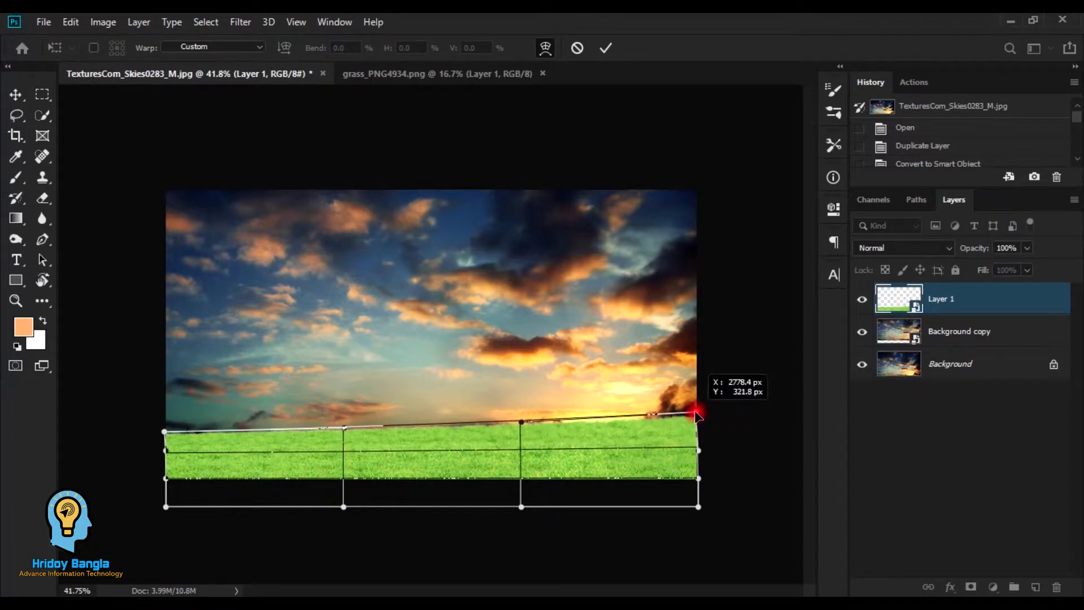
pyautogui.moveTo(523, 421); pyautogui.dragTo(522, 416)
pyautogui.hotkey('ctrl', 'z')
pyautogui.hotkey('ctrl', 'z')
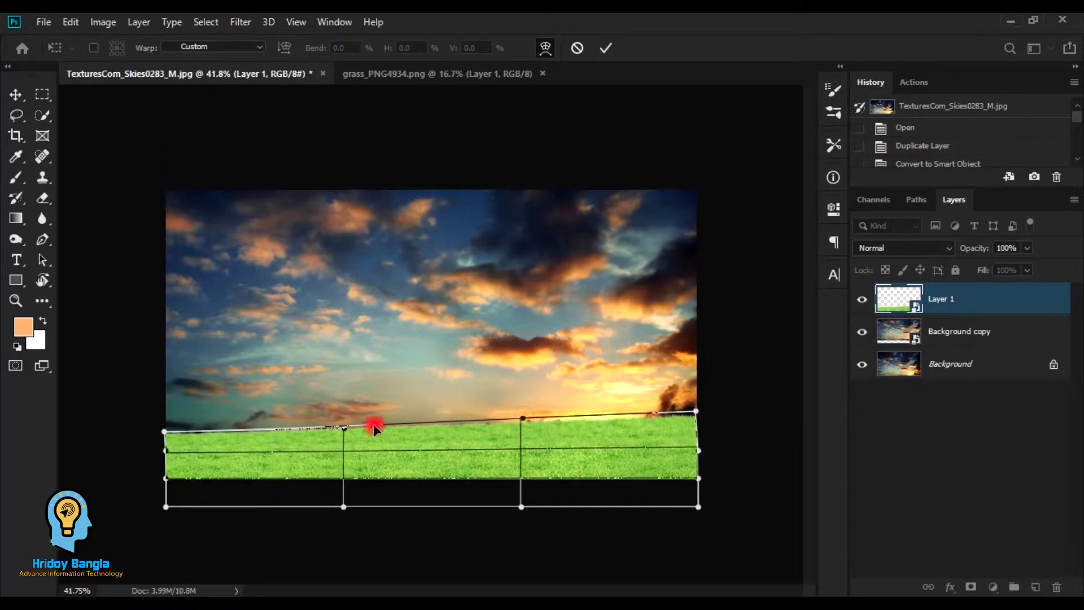
pyautogui.moveTo(344, 428); pyautogui.dragTo(344, 425)
pyautogui.hotkey('ctrl', 'z')
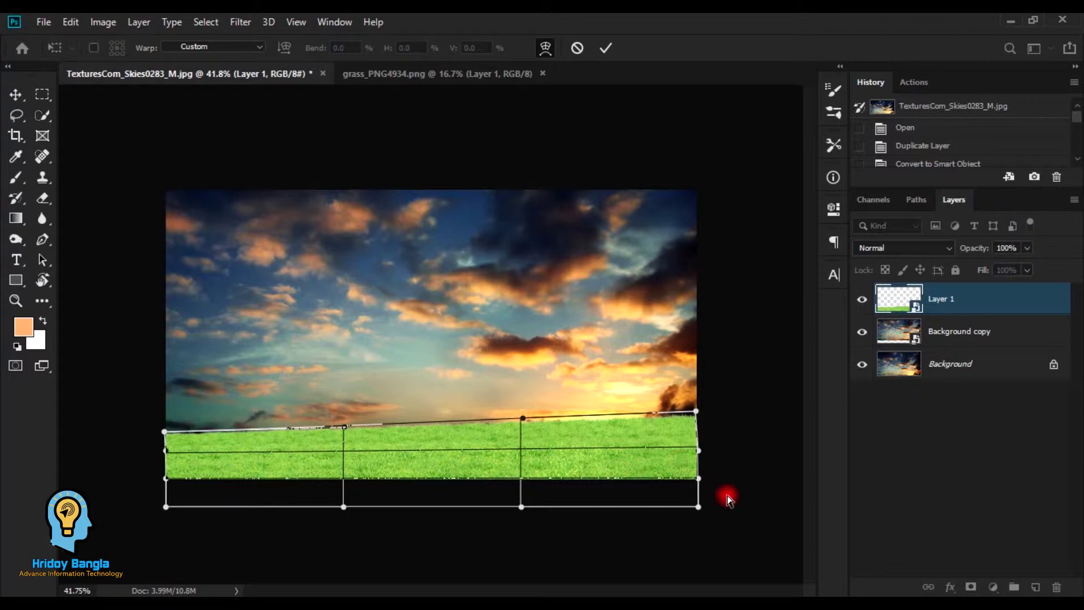
pyautogui.click(614, 44)
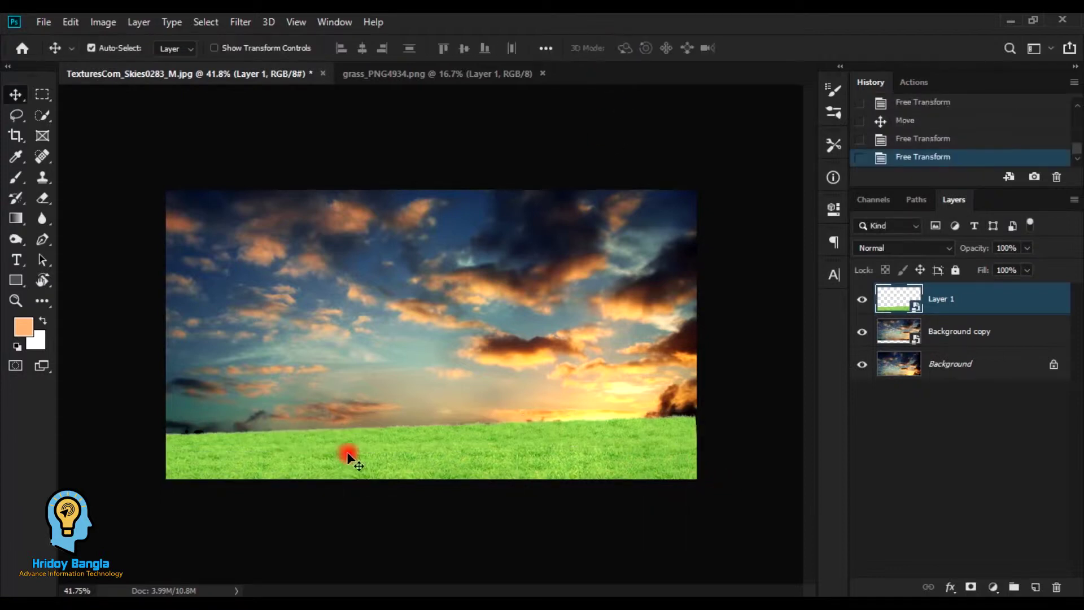
pyautogui.hotkey('ctrl', 't')
pyautogui.moveTo(715, 436); pyautogui.dragTo(714, 444)
pyautogui.hotkey('ctrl', 'z')
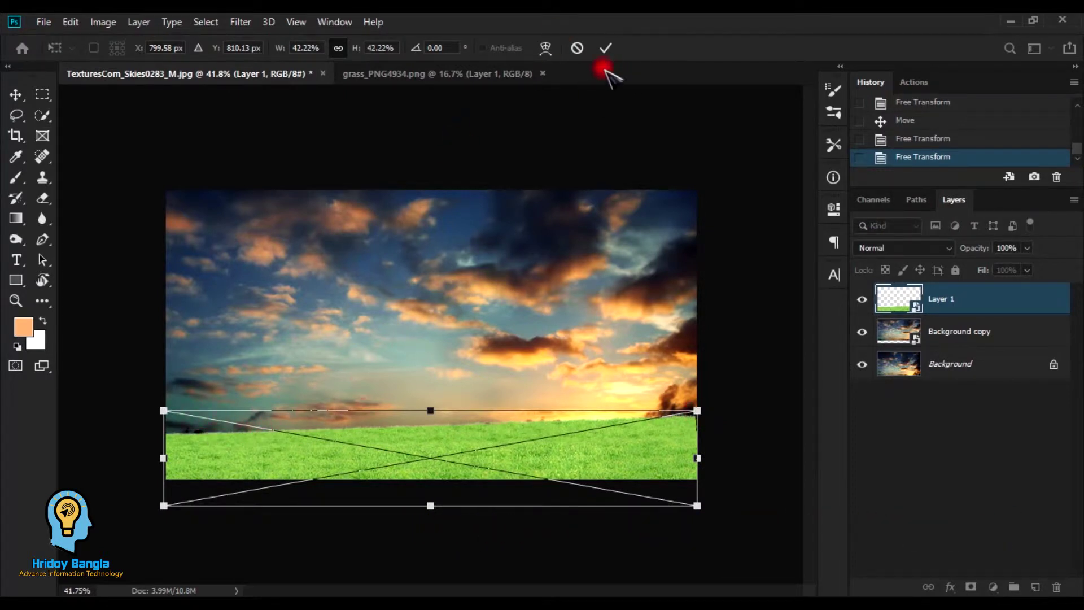
pyautogui.click(605, 48)
pyautogui.moveTo(515, 469); pyautogui.dragTo(465, 447)
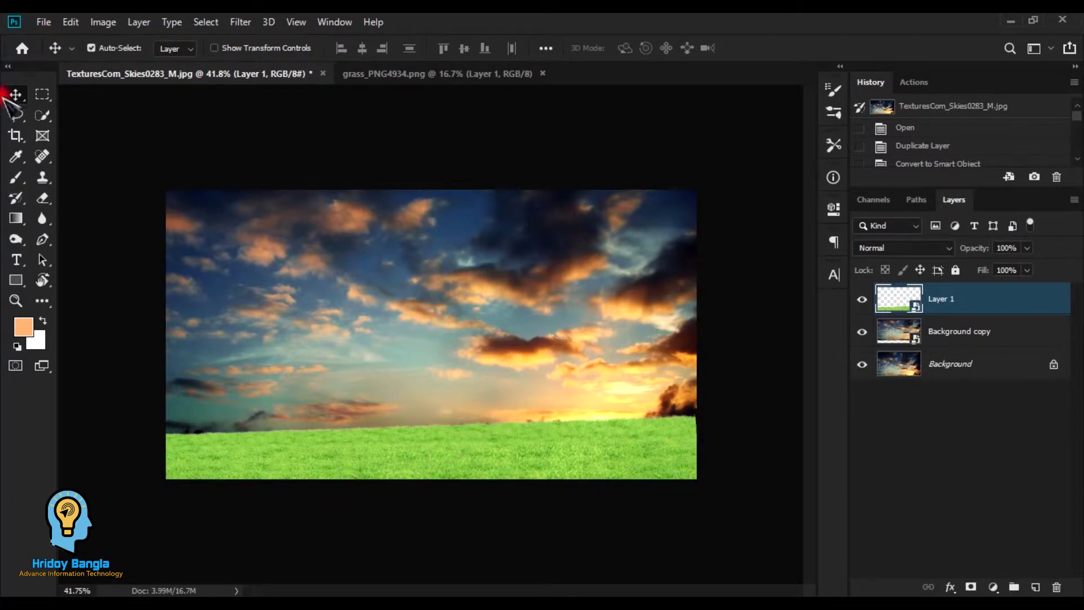
# Step: Open the image cow_PNG50614 from the Cow run folder
pyautogui.press('ctrl')
pyautogui.hotkey('ctrl', 'o')
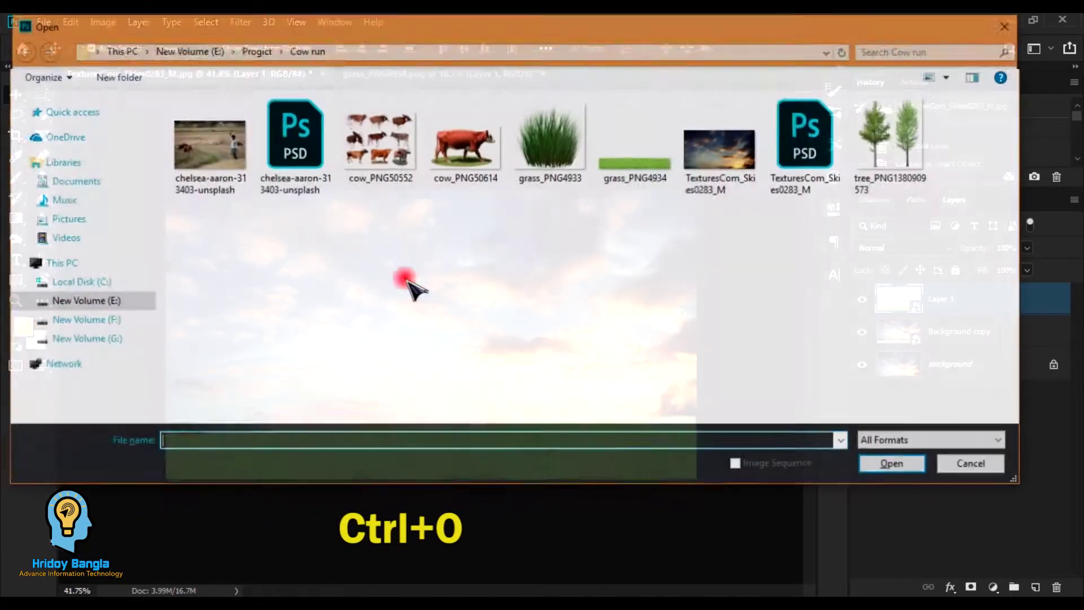
pyautogui.click(497, 153)
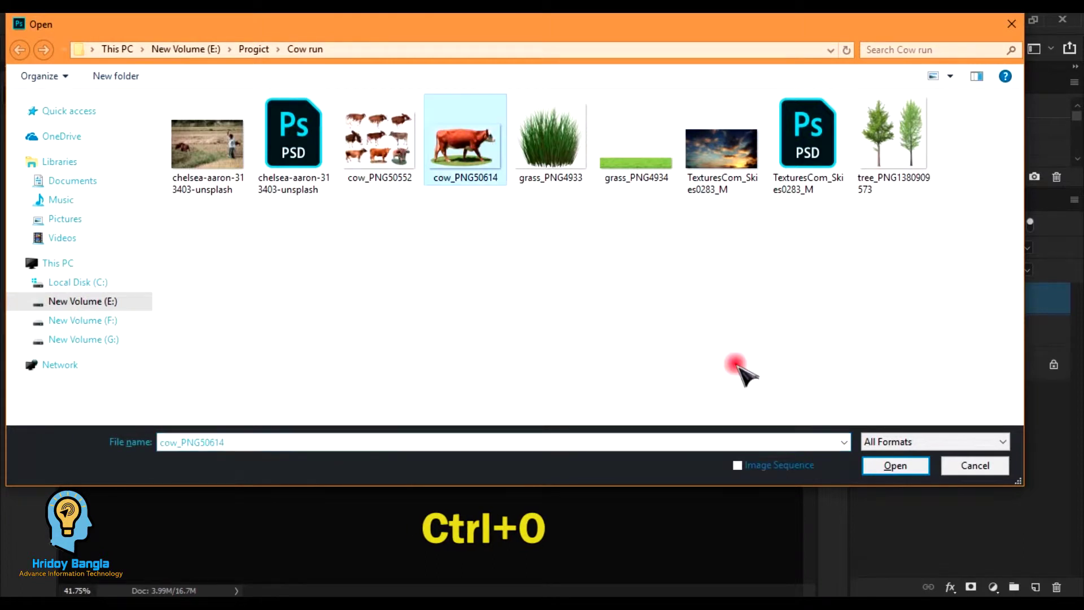
pyautogui.click(898, 465)
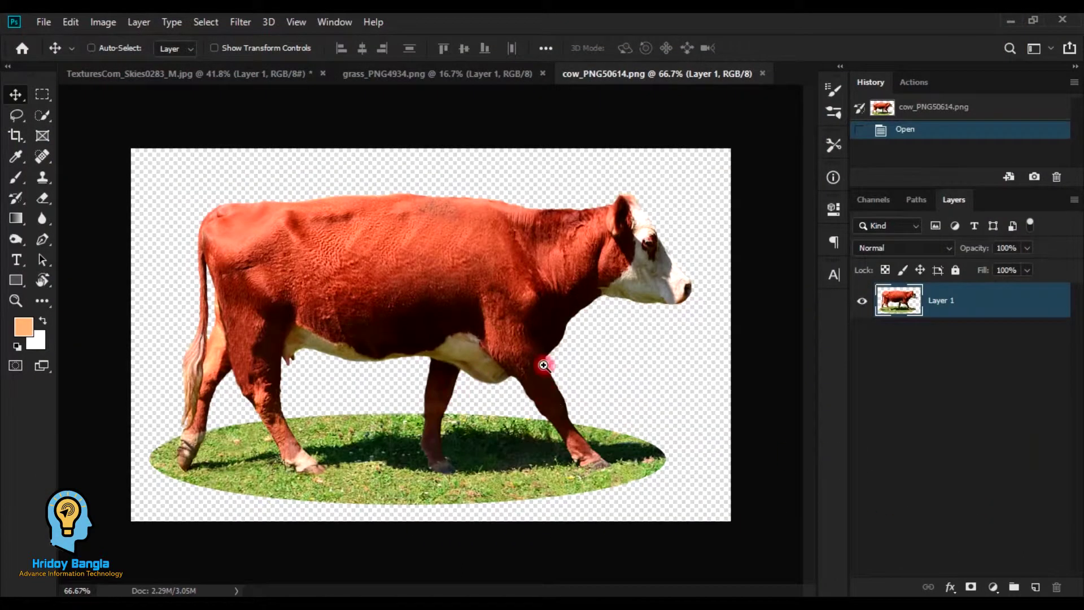
pyautogui.scroll(1, 503, 370)
pyautogui.scroll(-3, 497, 371)
pyautogui.press('space')
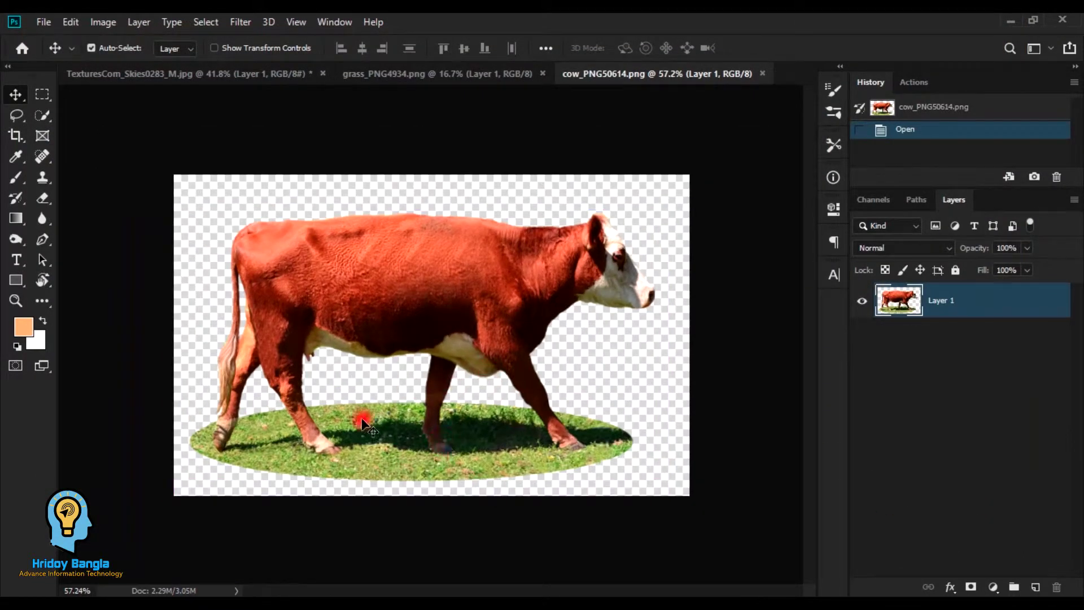
# Step: Begin a Pen tool path on the cow's rearmost hind leg, tracing its lower part and hoof against the grass
pyautogui.scroll(5, 362, 422)
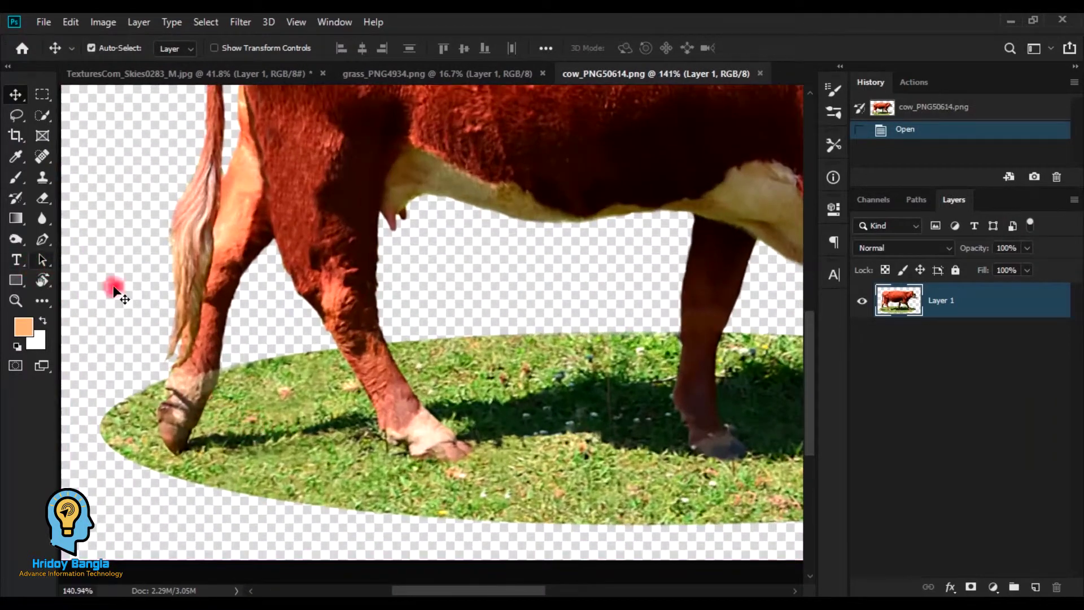
pyautogui.click(43, 240)
pyautogui.scroll(1, 217, 373)
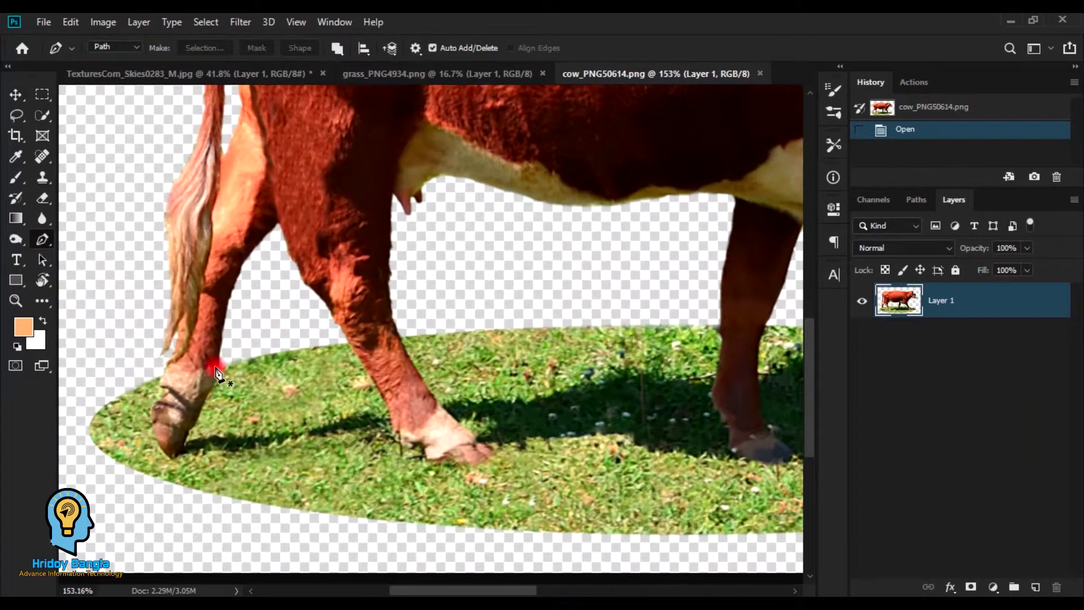
pyautogui.click(225, 365)
pyautogui.scroll(3, 225, 376)
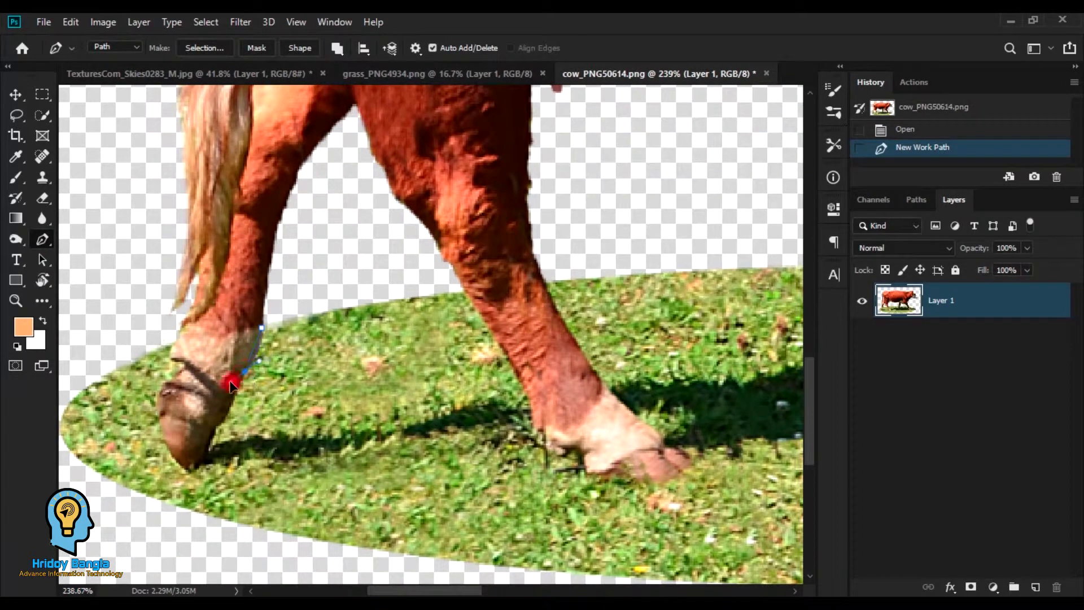
pyautogui.click(241, 387)
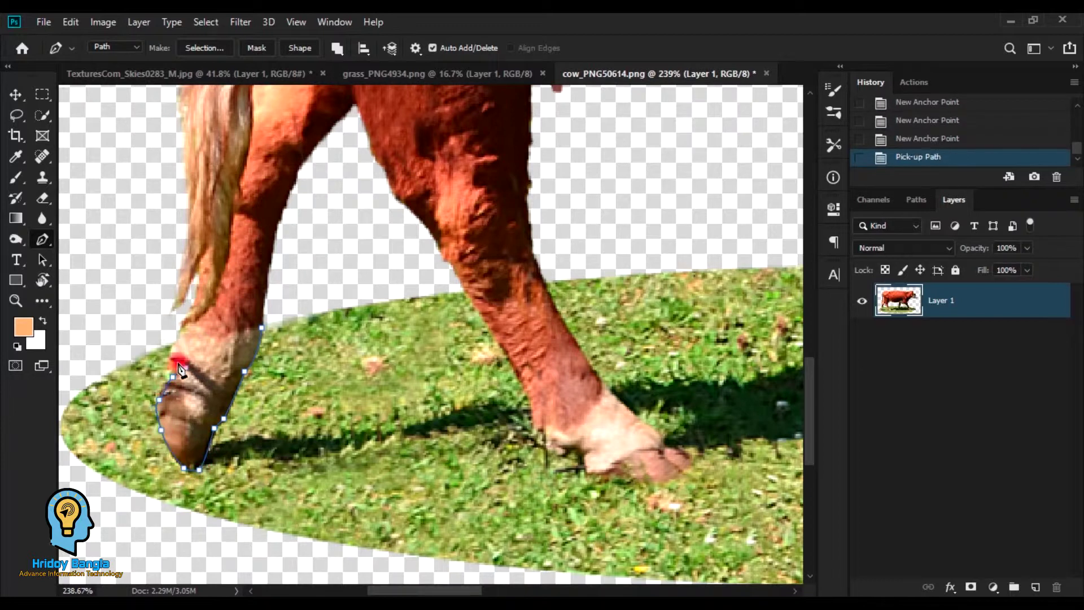
pyautogui.click(180, 324)
pyautogui.click(300, 256)
pyautogui.click(160, 443)
# Step: Continue the path around the outside of the grass patch to the foremost front leg and trace that leg and hoof
pyautogui.scroll(-3, 544, 446)
pyautogui.scroll(4, 382, 348)
pyautogui.click(284, 293)
pyautogui.click(288, 309)
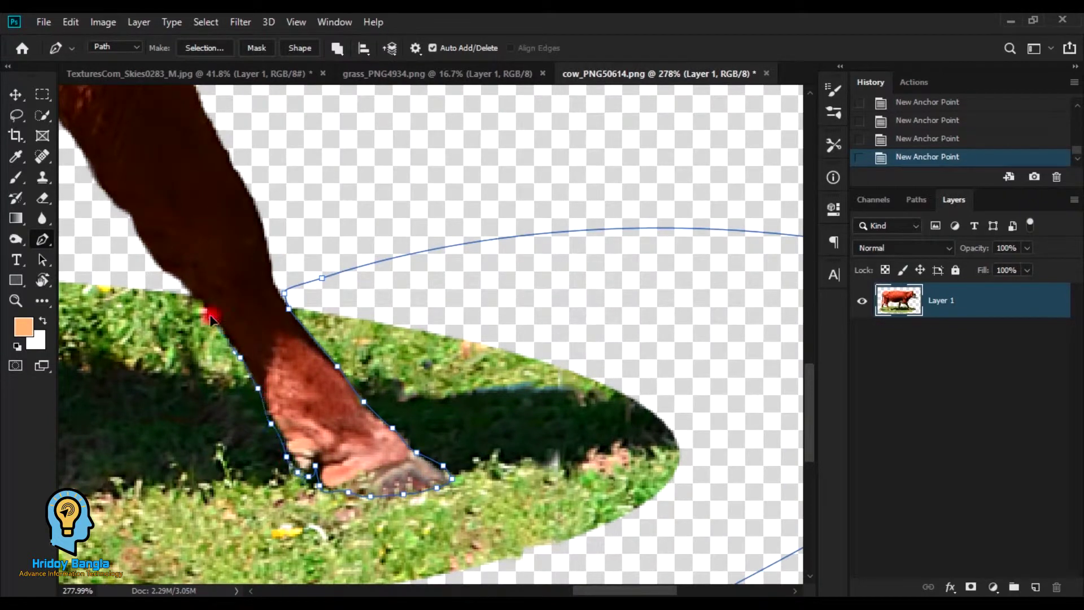
# Step: Extend the path above the grass to the other front leg and trace around its lower part and hoof
pyautogui.moveTo(209, 319); pyautogui.dragTo(595, 292)
pyautogui.hotkey('ctrl', 'z')
pyautogui.moveTo(297, 296); pyautogui.dragTo(287, 302)
pyautogui.moveTo(278, 349); pyautogui.dragTo(280, 362)
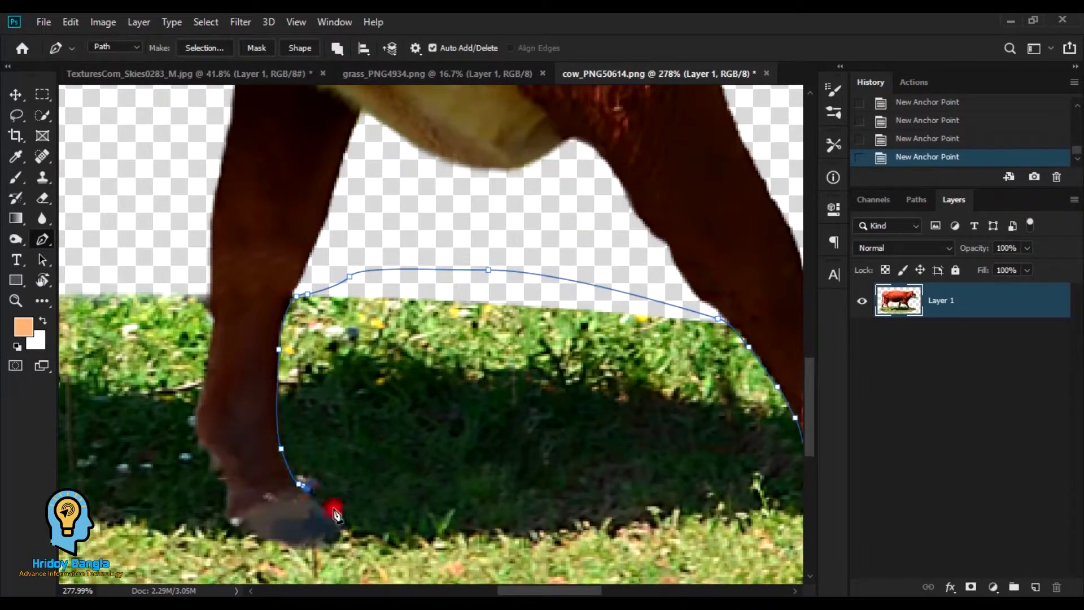
pyautogui.click(338, 519)
pyautogui.click(341, 538)
pyautogui.click(323, 545)
pyautogui.moveTo(298, 548); pyautogui.dragTo(282, 544)
pyautogui.click(199, 419)
pyautogui.hotkey('ctrl', 'z')
# Step: Extend the path above the grass to the nearer hind leg and trace both sides of its lower part and hoof
pyautogui.moveTo(218, 324); pyautogui.dragTo(793, 325)
pyautogui.click(573, 239)
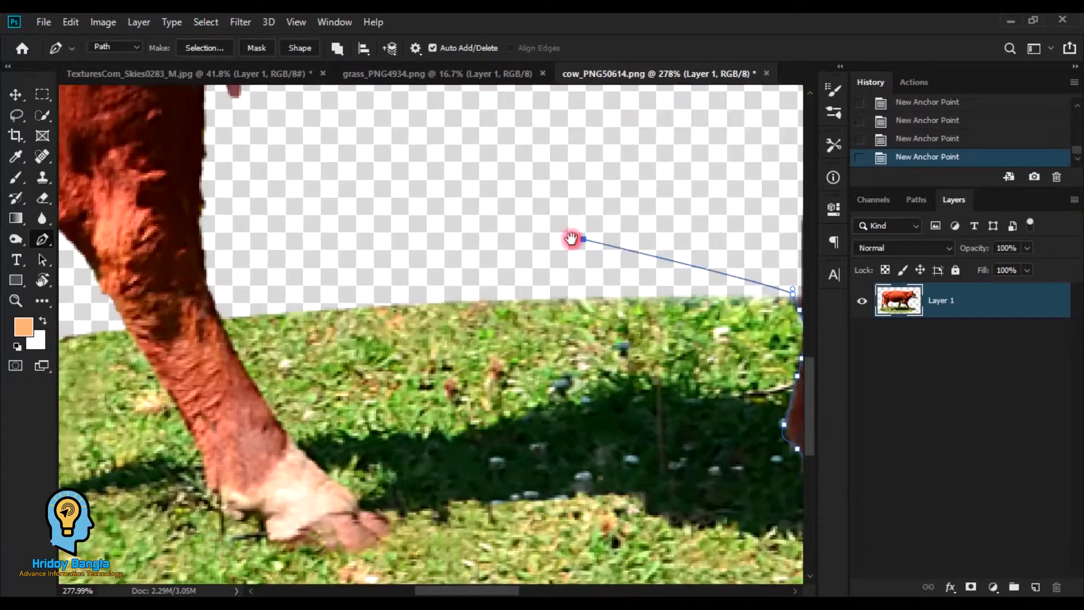
pyautogui.click(436, 246)
pyautogui.click(412, 278)
pyautogui.click(379, 314)
pyautogui.moveTo(381, 383); pyautogui.dragTo(396, 394)
pyautogui.click(443, 436)
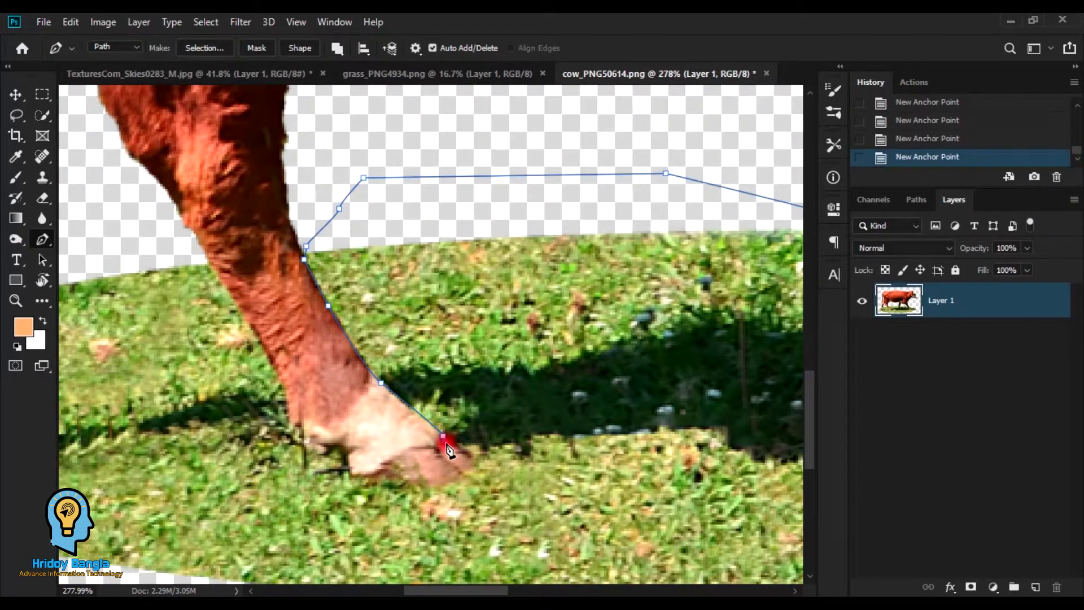
pyautogui.click(295, 431)
pyautogui.click(274, 377)
pyautogui.click(350, 328)
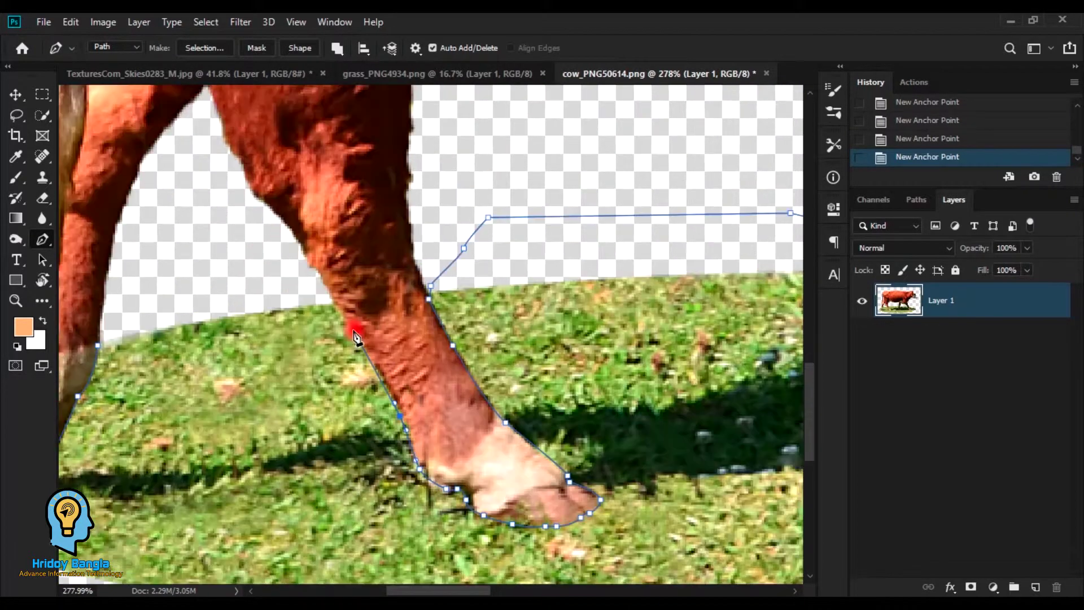
# Step: Run the path above the grass between the two hind legs and close it at its starting point
pyautogui.click(308, 287)
pyautogui.click(312, 291)
pyautogui.click(237, 313)
pyautogui.click(205, 330)
pyautogui.click(185, 342)
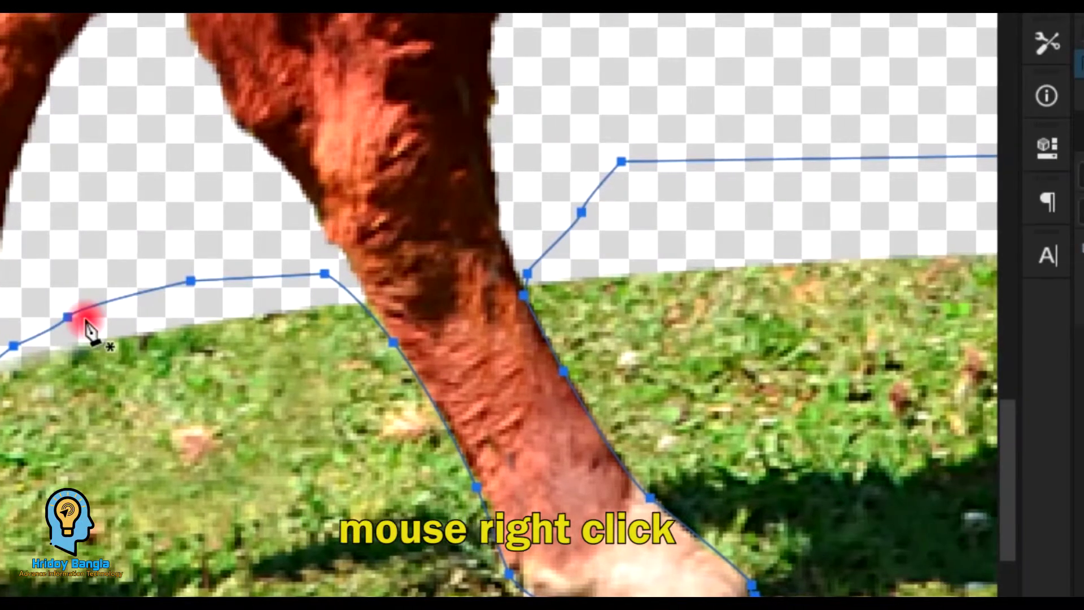
# Step: Turn the closed path into a new selection with a 1.2-pixel feather radius and delete the grass inside it
pyautogui.rightClick(85, 320)
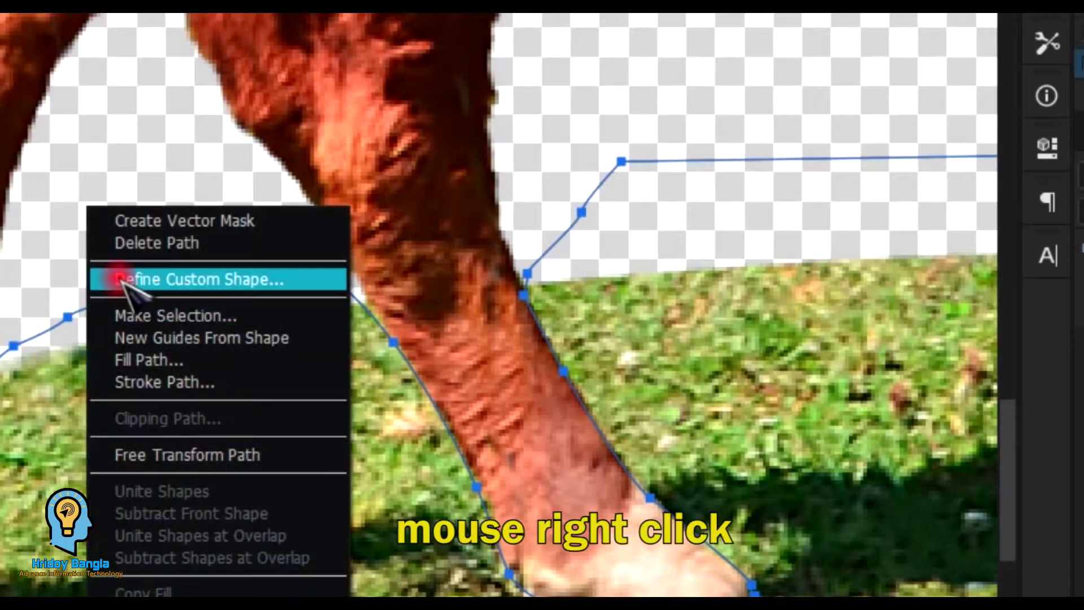
pyautogui.click(165, 317)
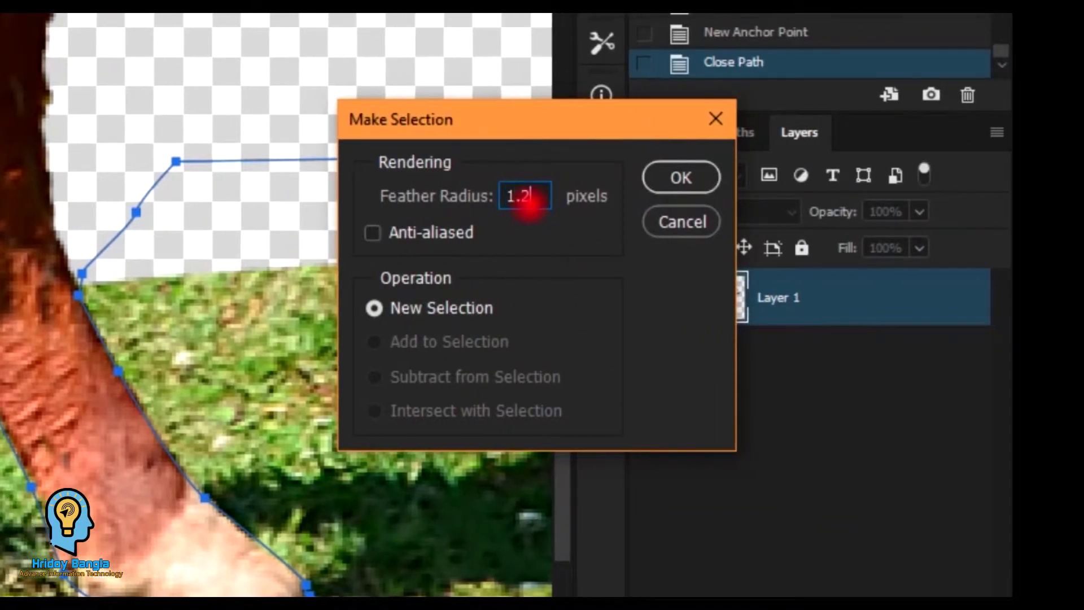
pyautogui.press('Return')
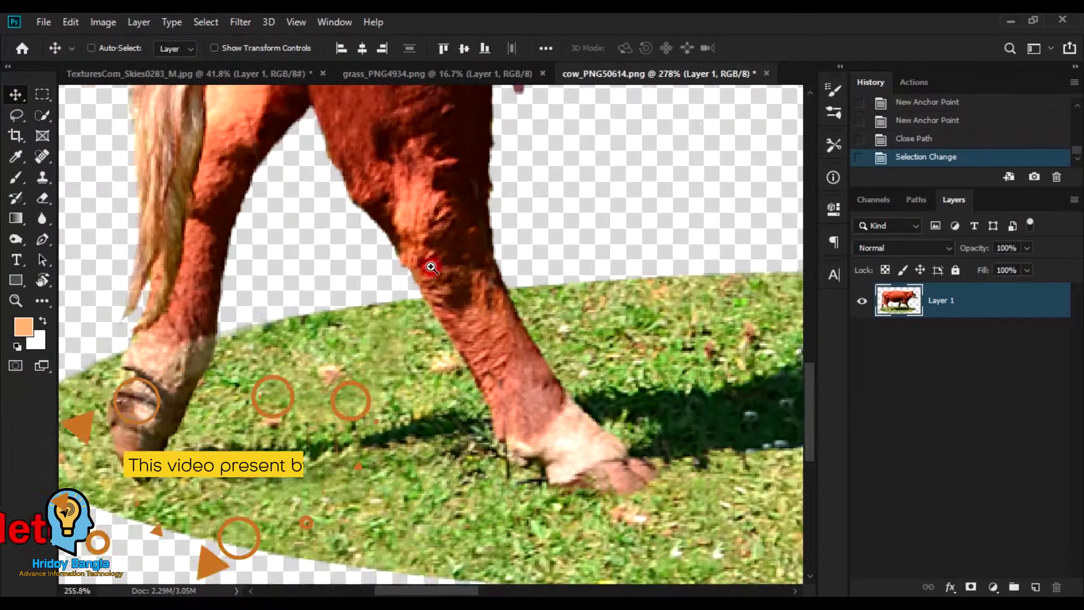
pyautogui.press('Delete')
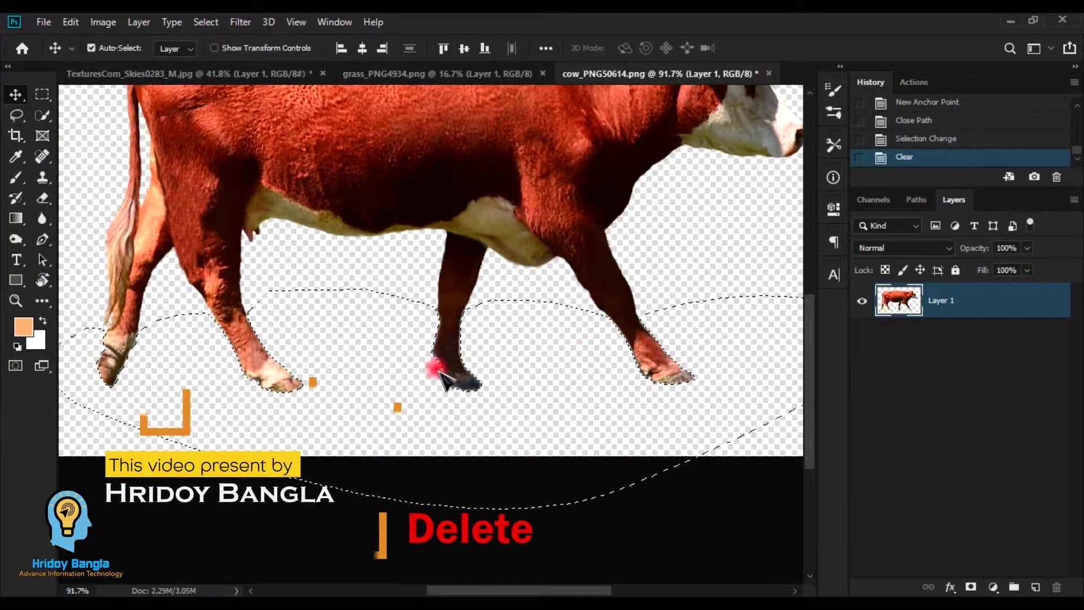
# Step: Deselect the area around the cow's legs and return to the Move tool
pyautogui.click(43, 94)
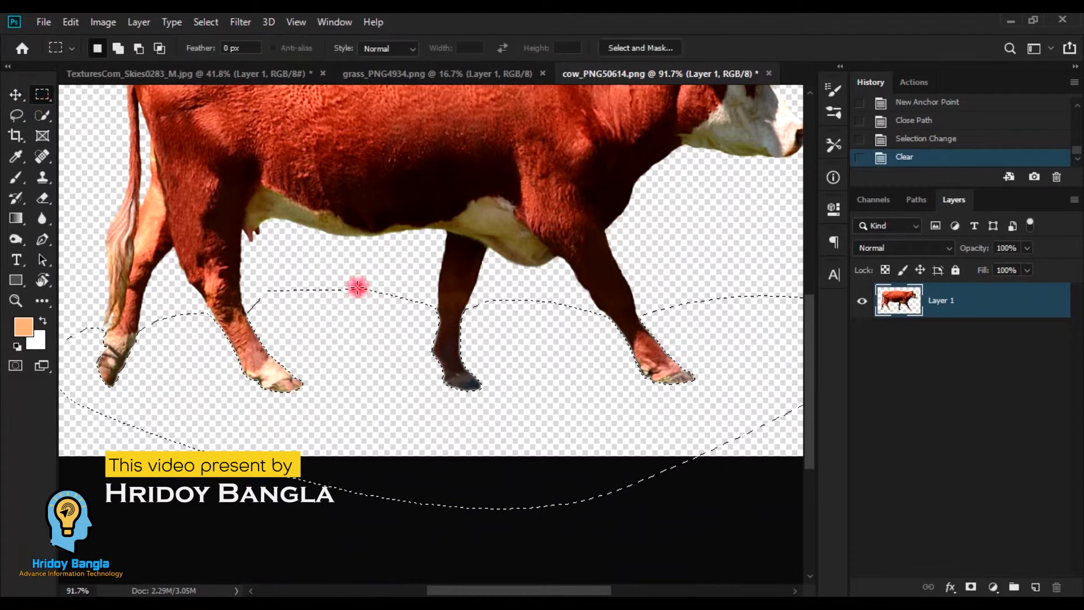
pyautogui.rightClick(359, 289)
pyautogui.click(402, 301)
pyautogui.press('v')
pyautogui.hotkey('ctrl', '0')
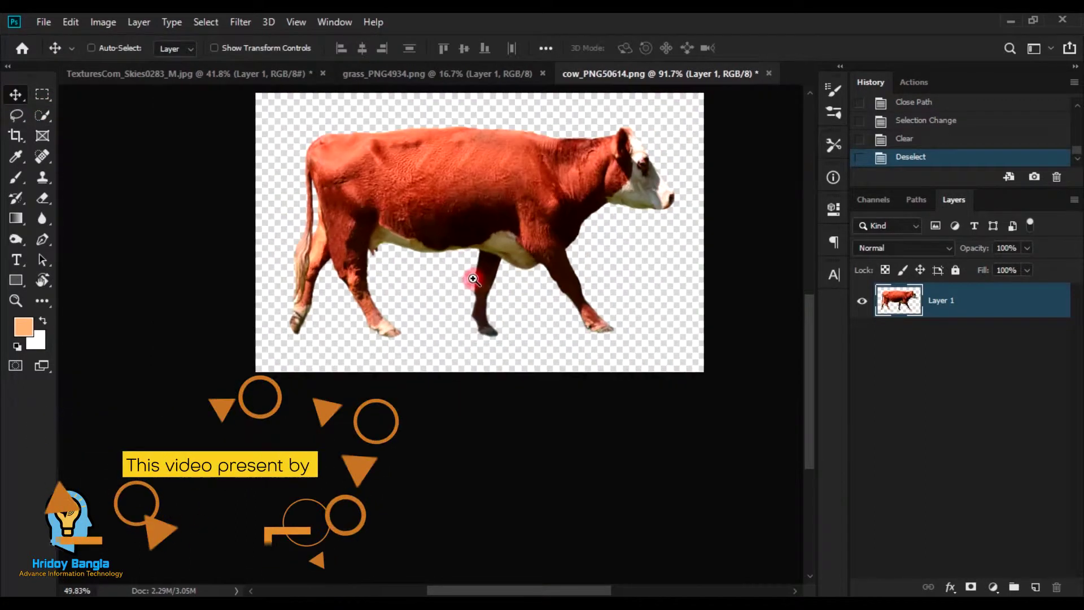
# Step: Bring the cut-out red cow into the sunset sky composite and convert its layer to a smart object
pyautogui.moveTo(491, 282); pyautogui.dragTo(484, 332)
pyautogui.rightClick(954, 305)
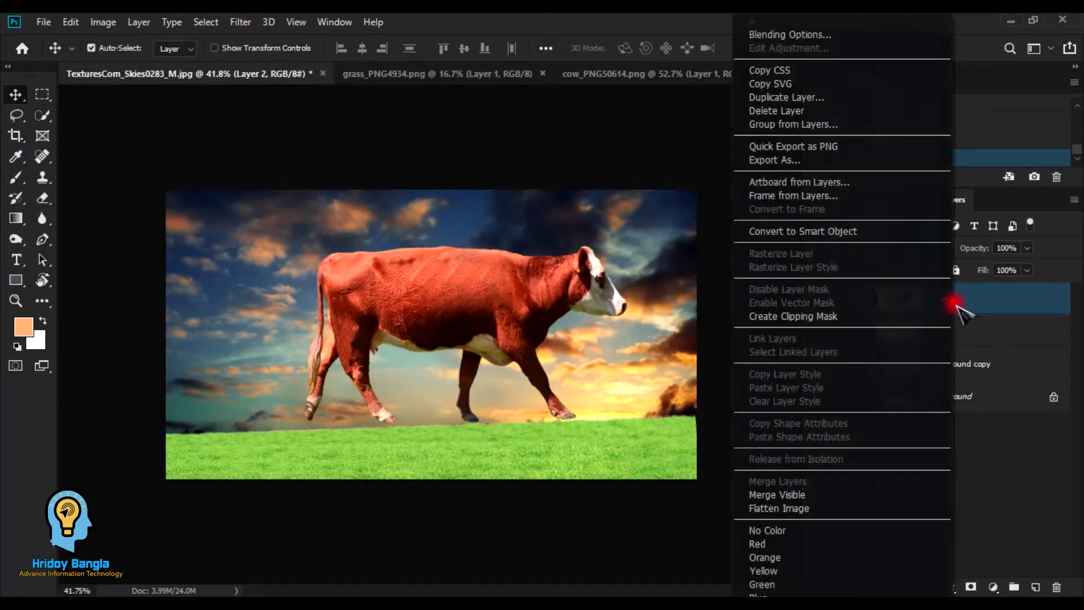
pyautogui.click(845, 242)
# Step: Scale the red cow down to about 42% and set it on the upper edge of the grass
pyautogui.hotkey('ctrl', 't')
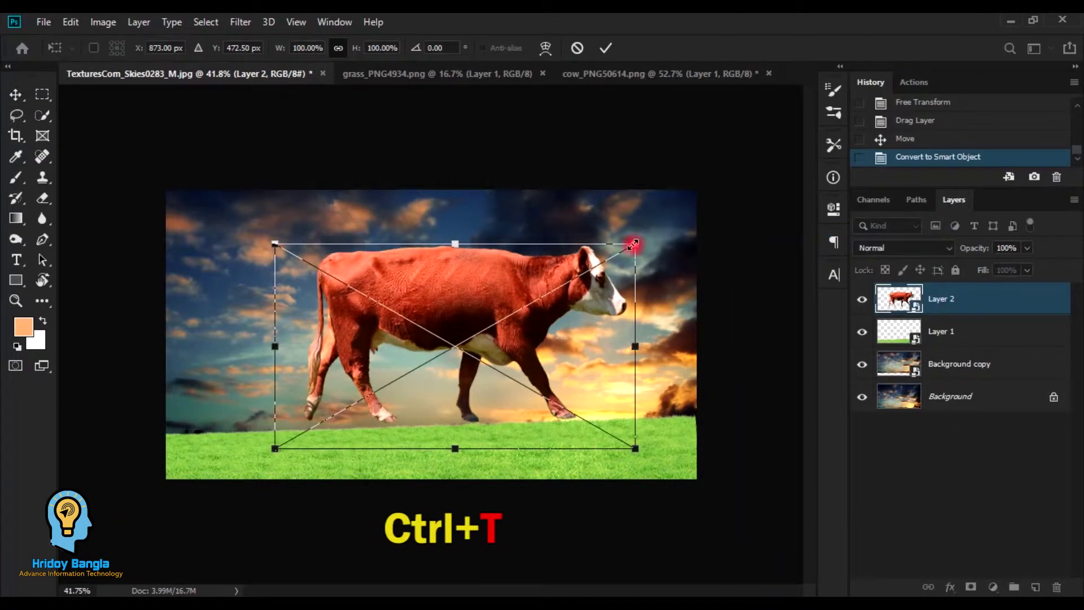
pyautogui.moveTo(633, 244); pyautogui.dragTo(418, 377)
pyautogui.press('Return')
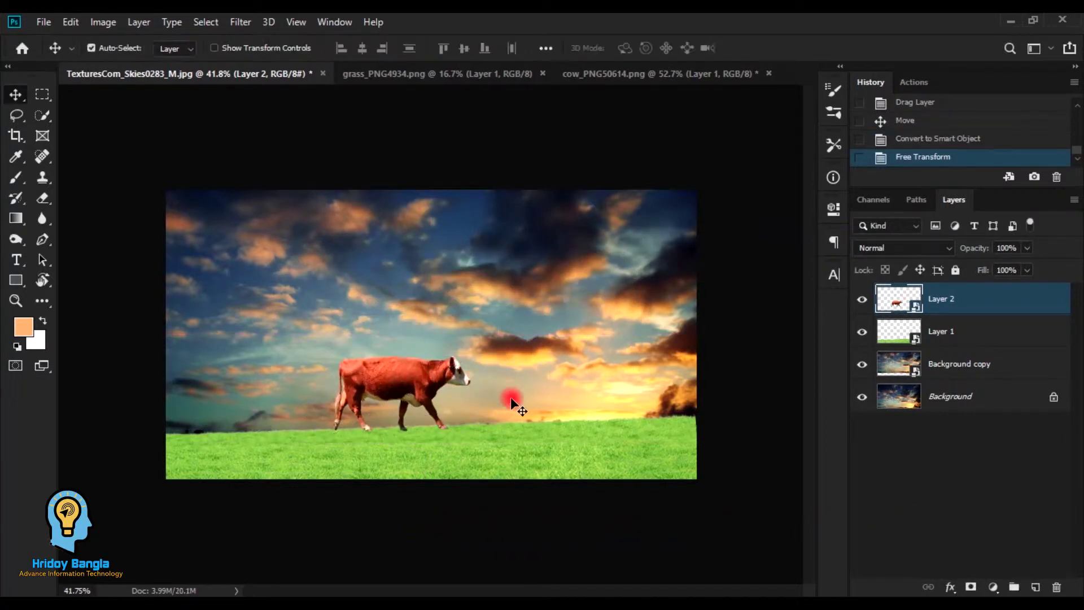
pyautogui.moveTo(447, 412); pyautogui.dragTo(483, 433)
pyautogui.moveTo(687, 471)
pyautogui.mouseDown()
pyautogui.moveTo(687, 481)
pyautogui.moveTo(688, 472)
pyautogui.mouseUp()
pyautogui.moveTo(403, 378); pyautogui.dragTo(403, 386)
# Step: Place the red cow's layer beneath the grass layer and raise the cow until its hooves meet the grass edge
pyautogui.moveTo(958, 300); pyautogui.dragTo(953, 346)
pyautogui.scroll(6, 431, 451)
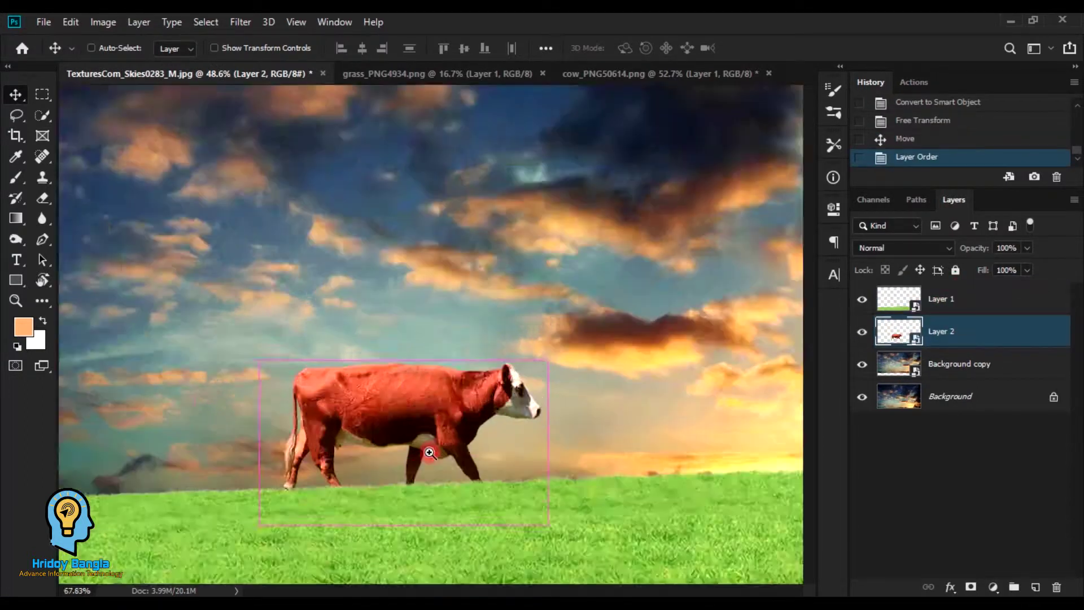
pyautogui.moveTo(497, 376); pyautogui.dragTo(495, 342)
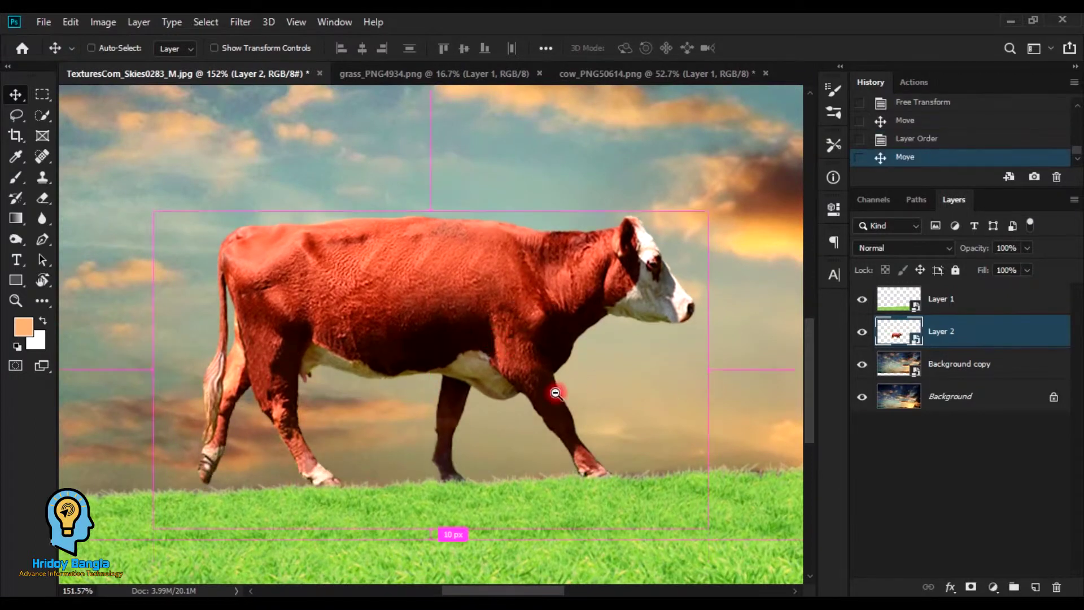
# Step: Rotate the red cow about -3.1° to follow the slope and shift it slightly back along the grass
pyautogui.moveTo(558, 392); pyautogui.dragTo(533, 398)
pyautogui.hotkey('ctrl', 't')
pyautogui.moveTo(661, 341); pyautogui.dragTo(665, 332)
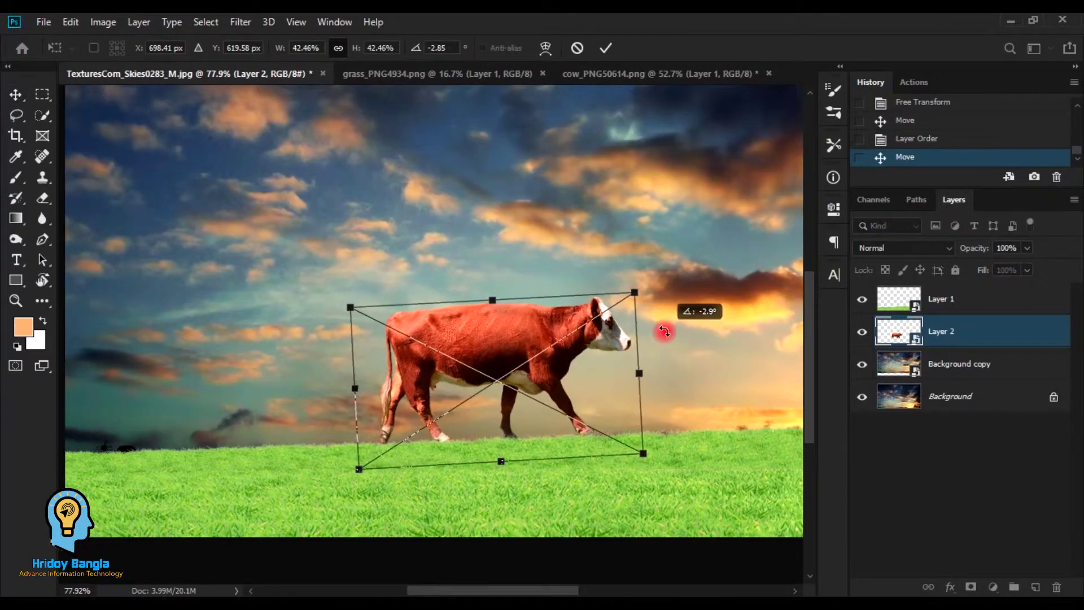
pyautogui.moveTo(558, 350); pyautogui.dragTo(554, 345)
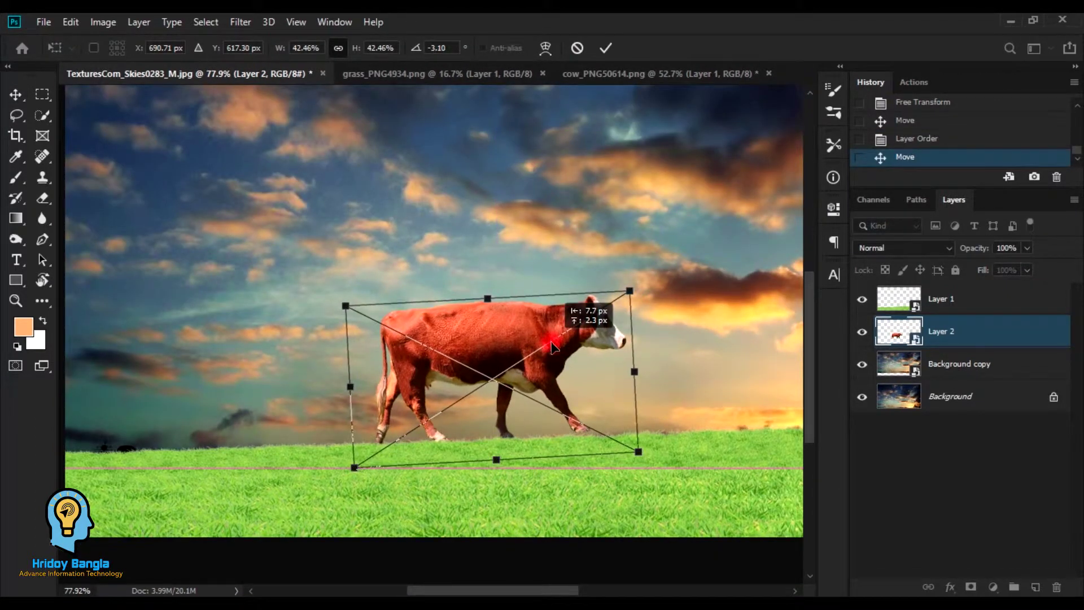
pyautogui.press('Return')
# Step: Nudge the red cow down so its hooves sit in the tips of the grass
pyautogui.moveTo(592, 420); pyautogui.dragTo(666, 483)
pyautogui.moveTo(489, 425); pyautogui.dragTo(528, 414)
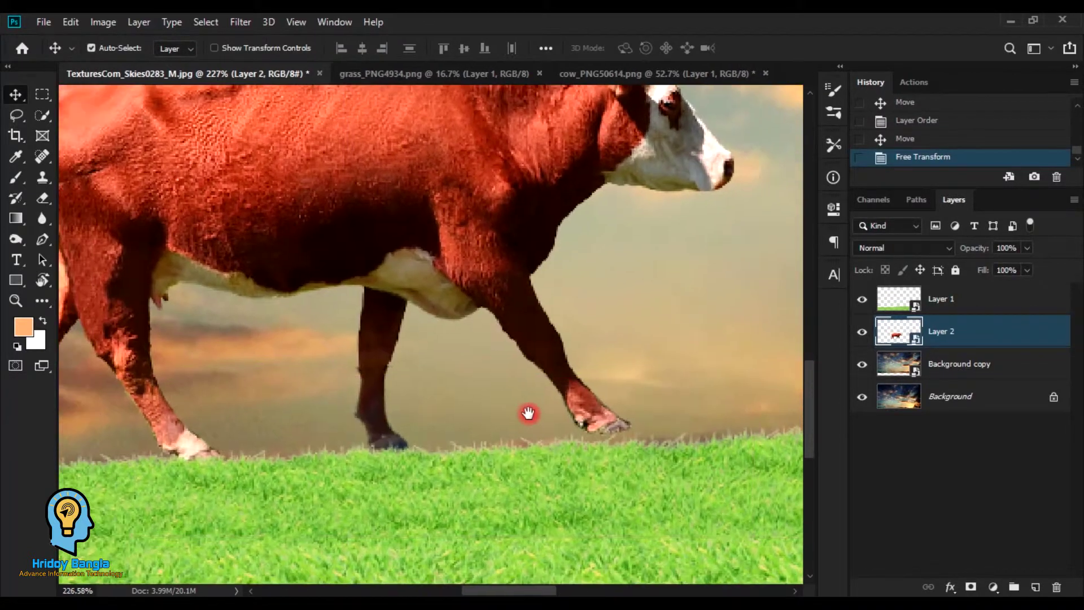
pyautogui.moveTo(543, 348); pyautogui.dragTo(544, 356)
pyautogui.moveTo(512, 417); pyautogui.dragTo(458, 416)
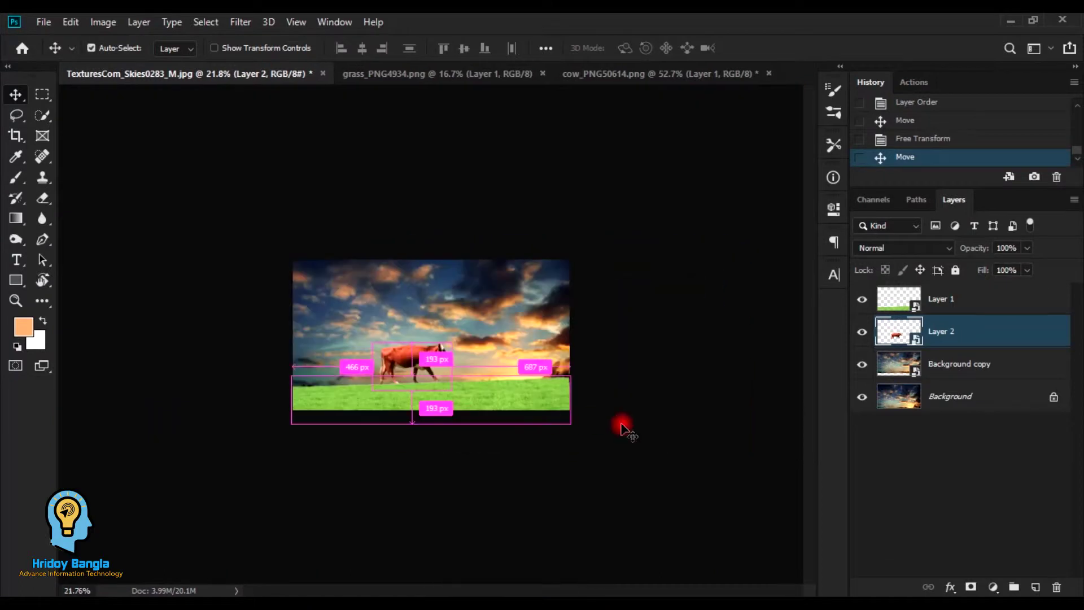
pyautogui.click(435, 368)
# Step: Open the image cow_PNG50552 from the Cow run folder
pyautogui.click(44, 21)
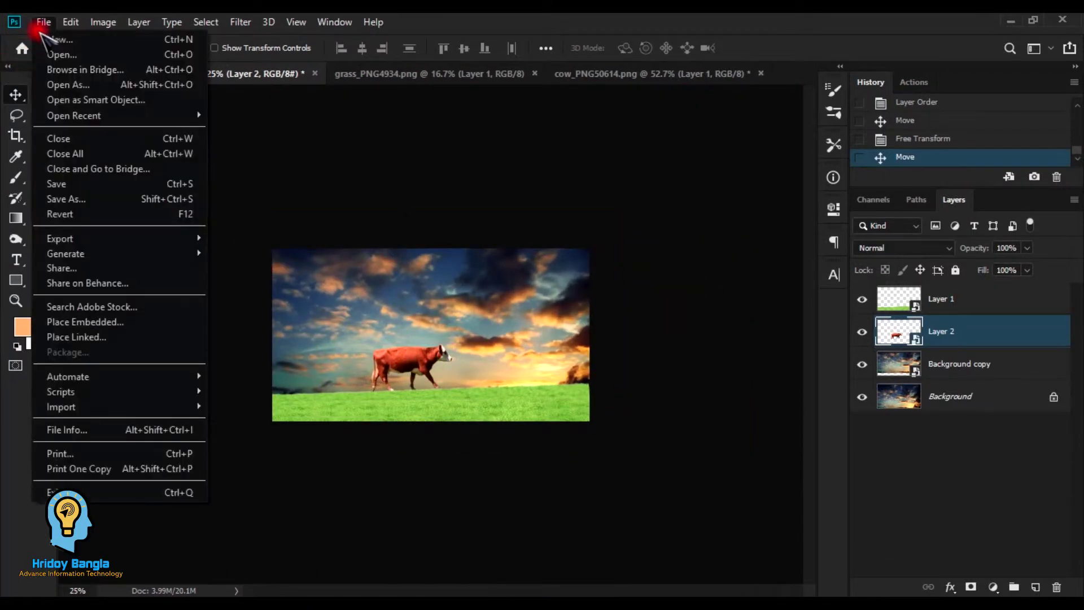
pyautogui.click(57, 55)
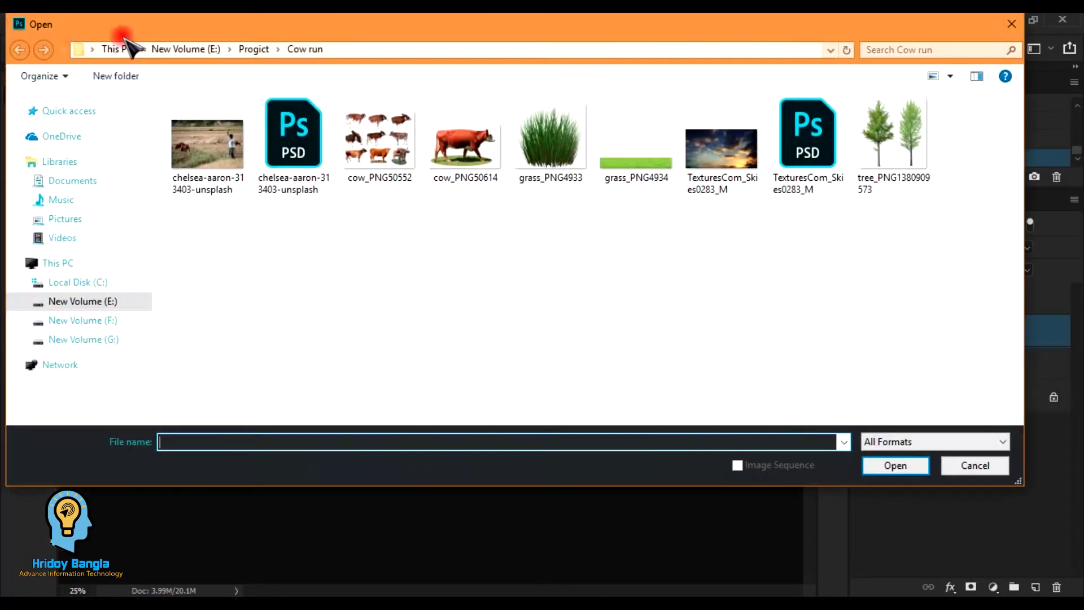
pyautogui.click(384, 158)
pyautogui.click(916, 473)
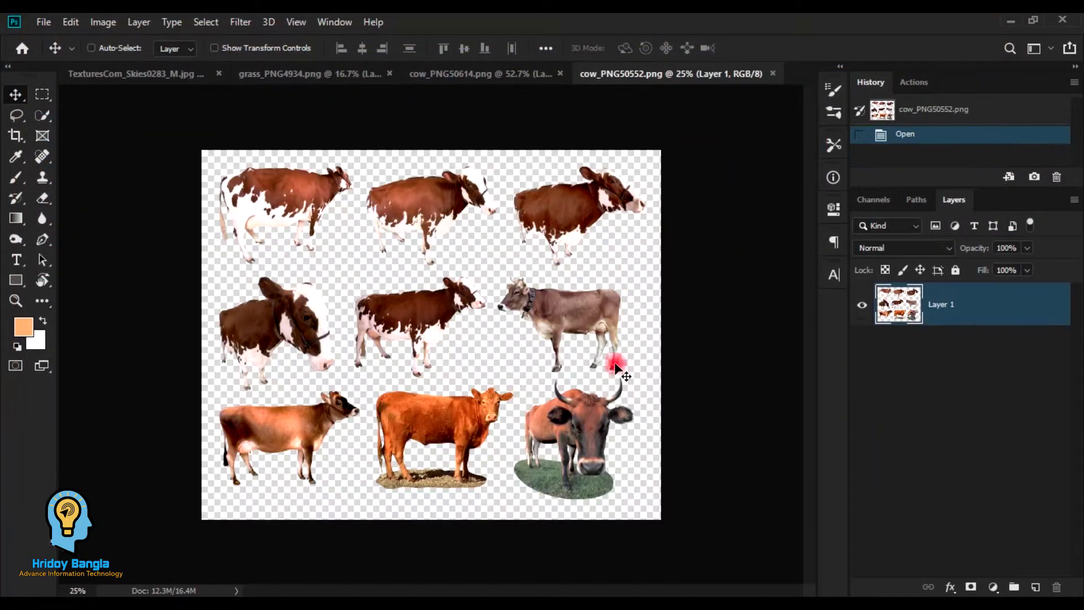
# Step: Isolate the grey-brown cow with the bell using a rectangular marquee, inverting the selection and deleting all other cows
pyautogui.moveTo(616, 346); pyautogui.dragTo(426, 357)
pyautogui.moveTo(409, 319); pyautogui.dragTo(411, 319)
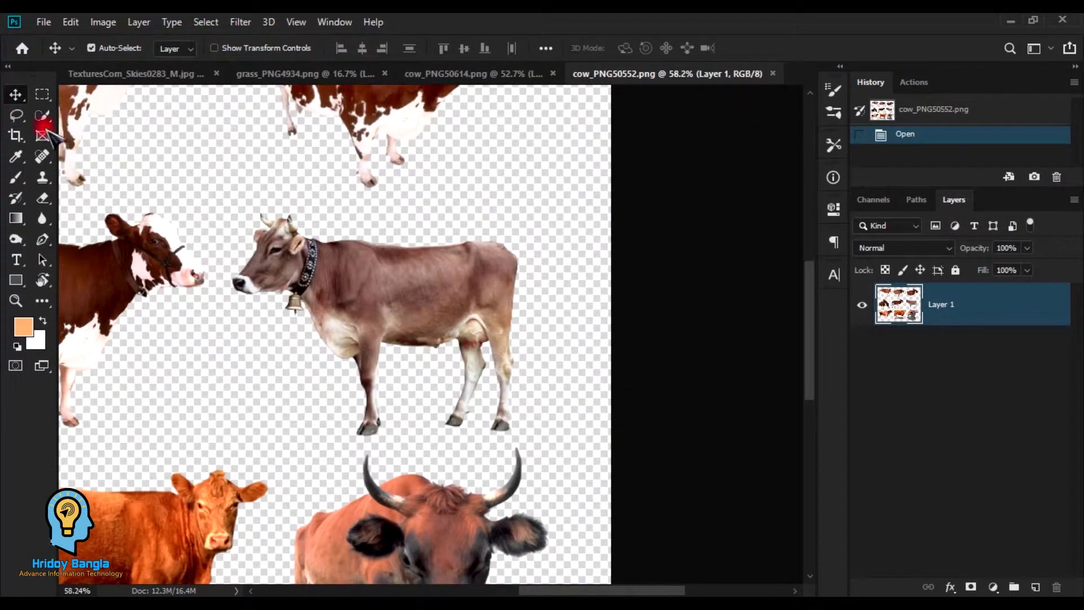
pyautogui.click(43, 95)
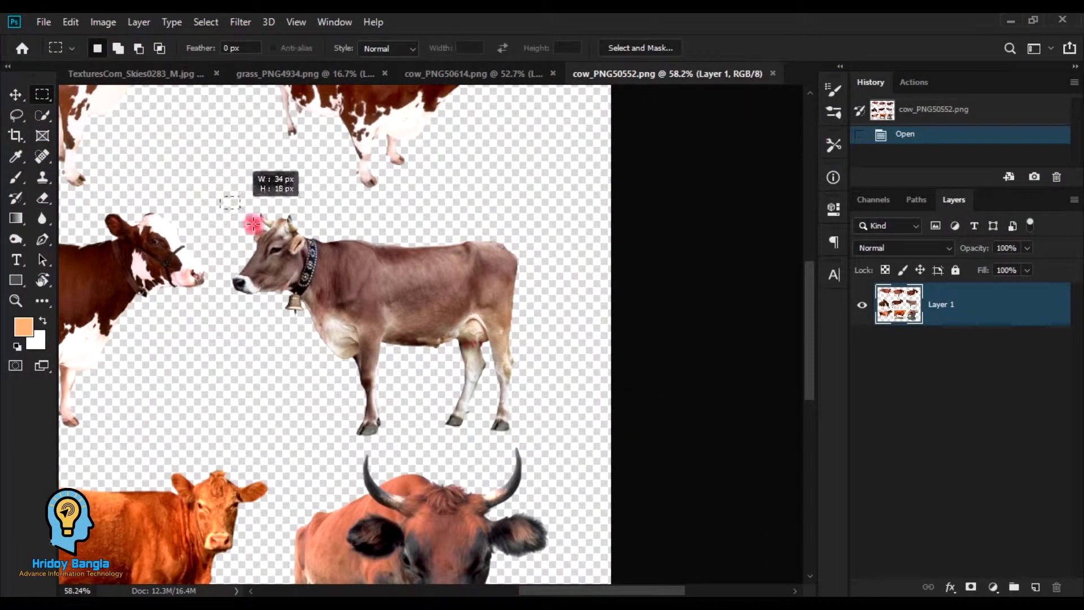
pyautogui.moveTo(253, 225); pyautogui.dragTo(563, 452)
pyautogui.rightClick(291, 229)
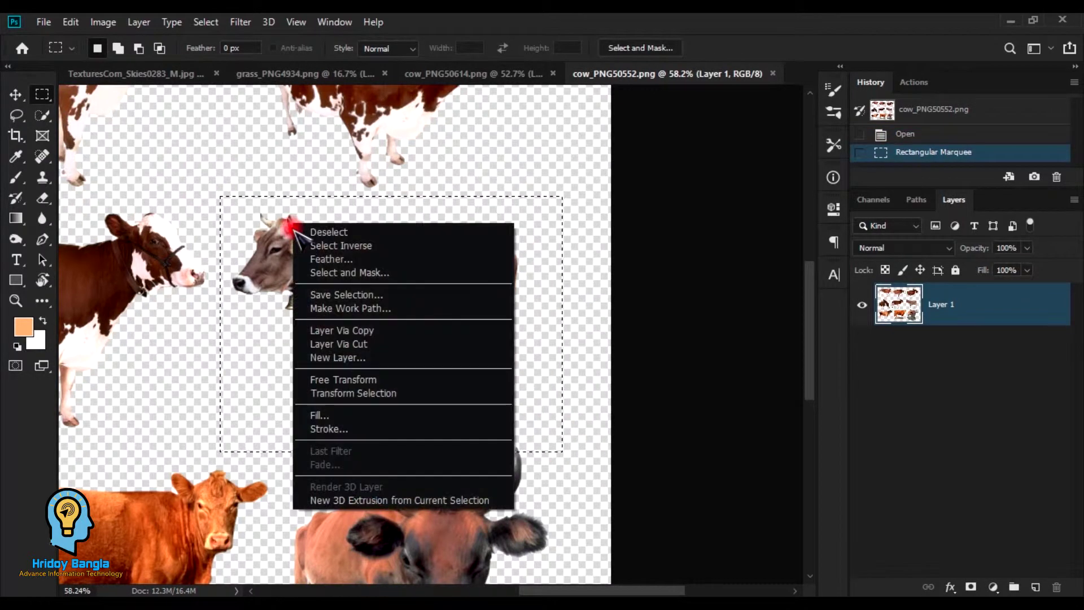
pyautogui.click(396, 248)
pyautogui.moveTo(477, 277); pyautogui.dragTo(452, 323)
pyautogui.press('Delete')
pyautogui.click(16, 95)
pyautogui.click(327, 225)
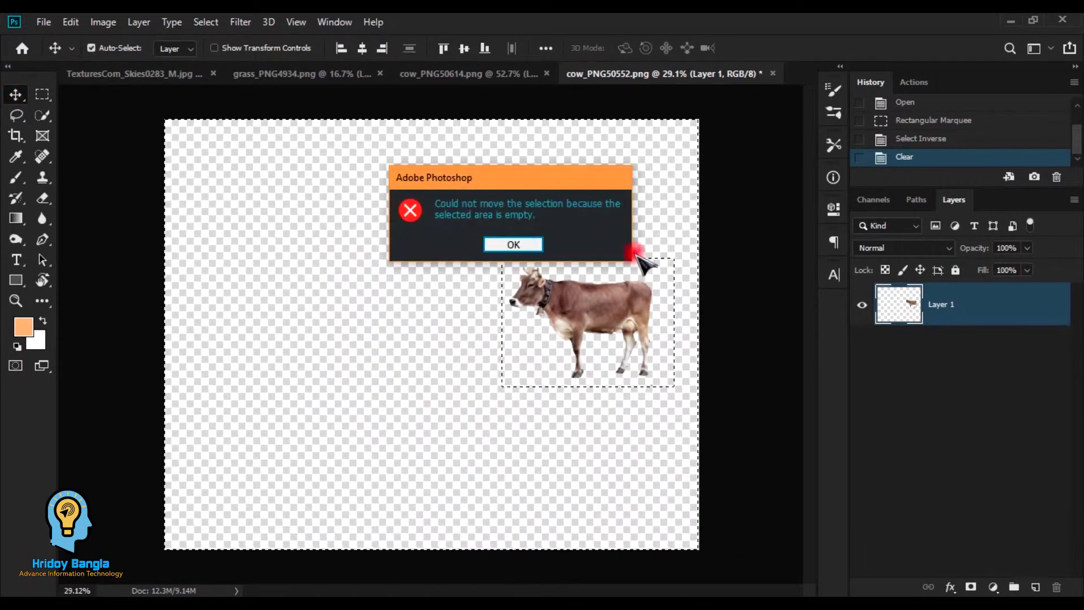
pyautogui.click(514, 244)
# Step: Deselect the emptied area around the grey-brown cow
pyautogui.click(42, 94)
pyautogui.rightClick(407, 203)
pyautogui.click(451, 221)
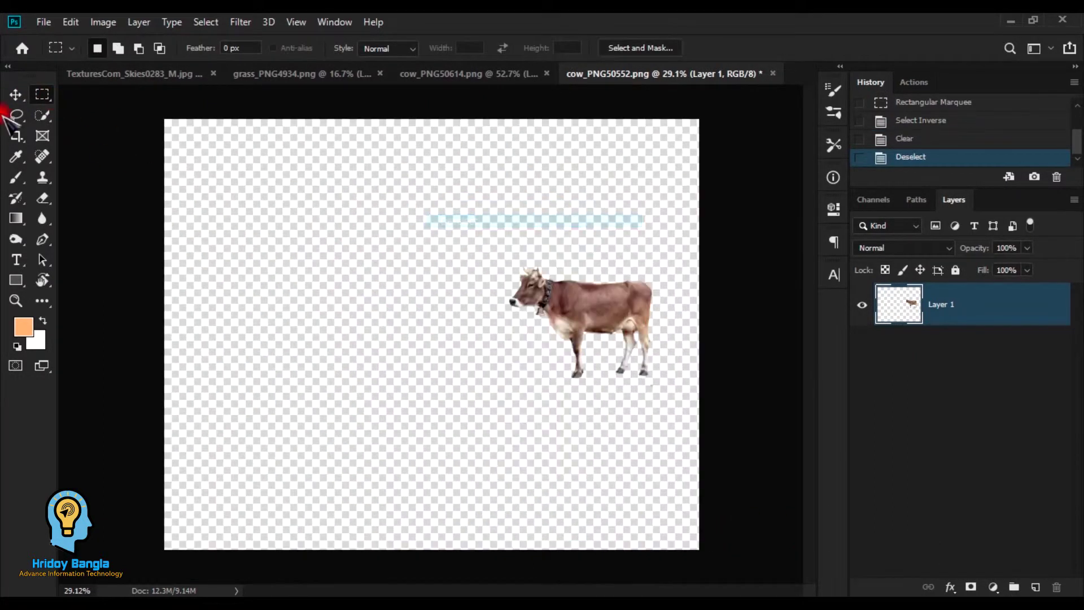
# Step: Bring the grey-brown cow into the sunset sky composite and convert its layer to a smart object
pyautogui.click(16, 95)
pyautogui.moveTo(608, 294); pyautogui.dragTo(542, 343)
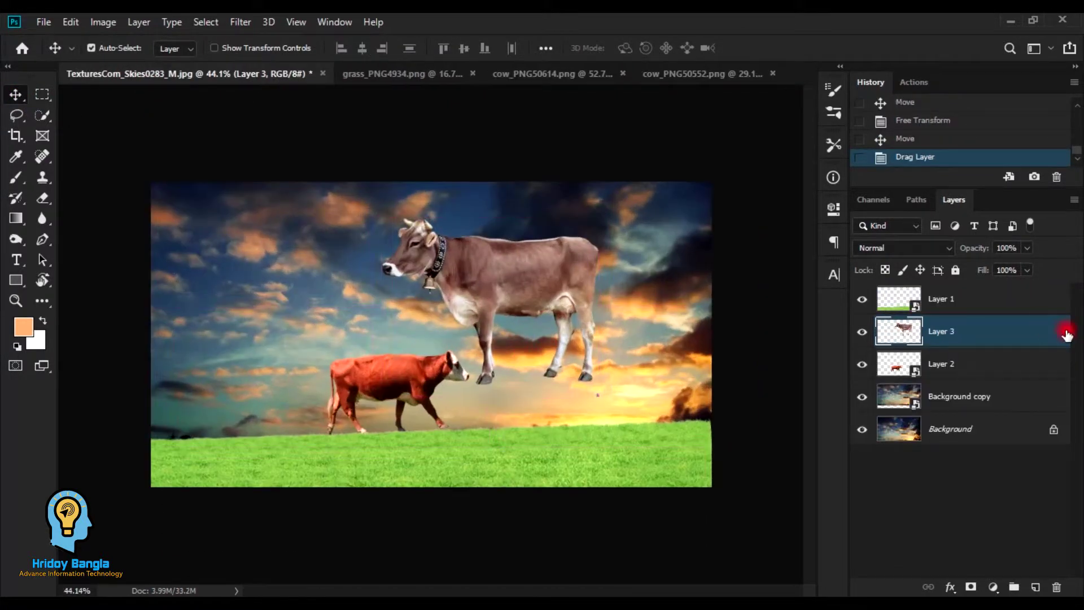
pyautogui.rightClick(1016, 330)
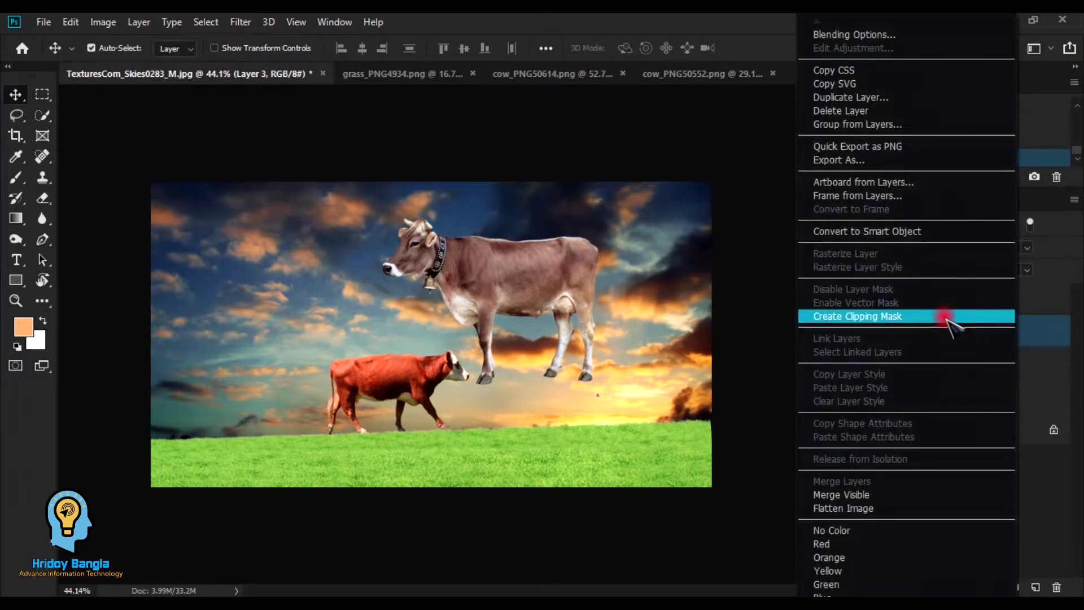
pyautogui.click(918, 232)
# Step: Flip the grey-brown cow horizontally and scale it down to about 33%
pyautogui.moveTo(574, 318); pyautogui.dragTo(605, 334)
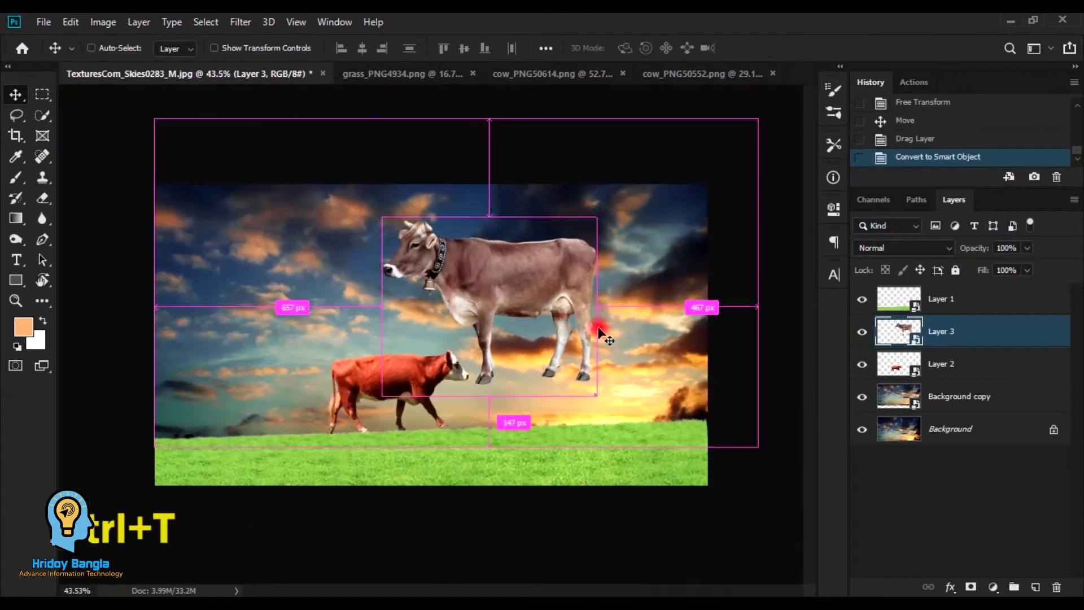
pyautogui.hotkey('ctrl', 't')
pyautogui.rightClick(512, 282)
pyautogui.click(551, 467)
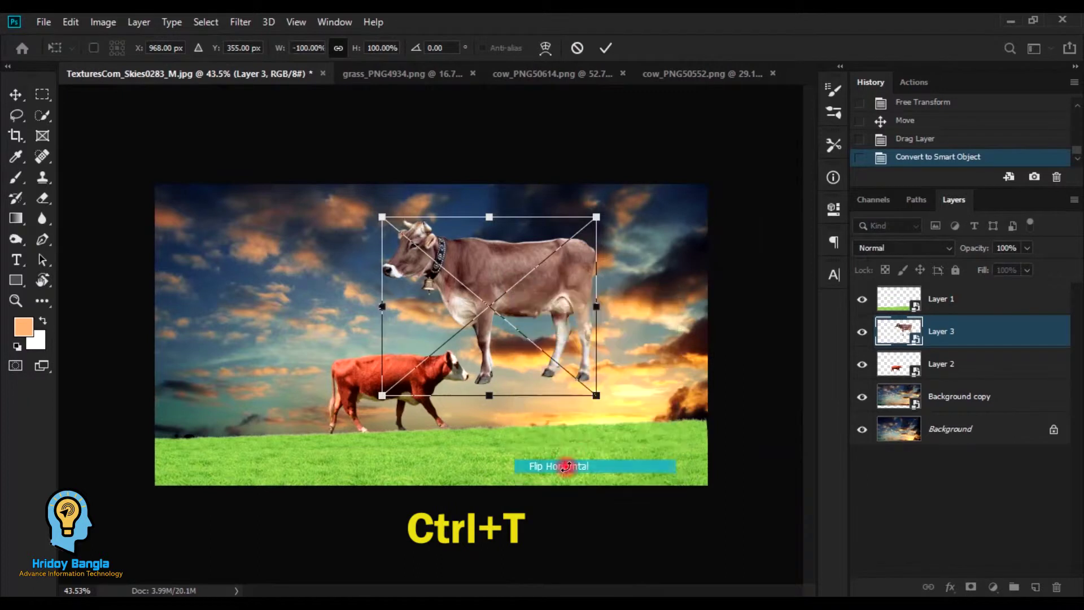
pyautogui.moveTo(597, 393)
pyautogui.mouseDown()
pyautogui.moveTo(567, 358)
pyautogui.moveTo(524, 336)
pyautogui.moveTo(510, 389)
pyautogui.moveTo(542, 421)
pyautogui.moveTo(587, 437)
pyautogui.moveTo(581, 403)
pyautogui.mouseUp()
pyautogui.press('Return')
# Step: Position the grey-brown cow on the grass edge just ahead of the red cow
pyautogui.moveTo(491, 369); pyautogui.dragTo(472, 378)
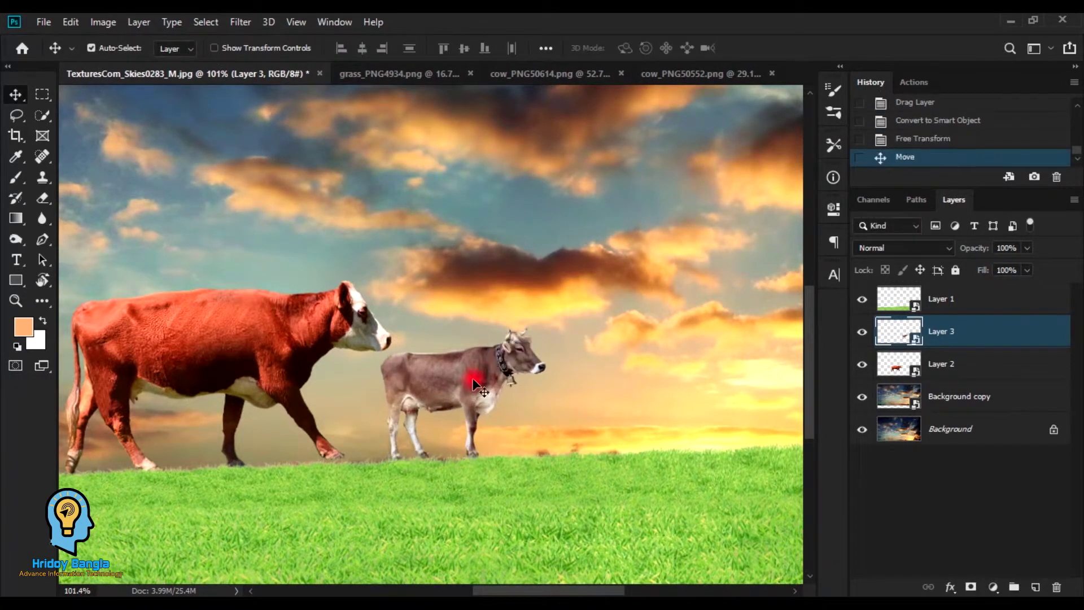
pyautogui.moveTo(530, 428); pyautogui.dragTo(586, 438)
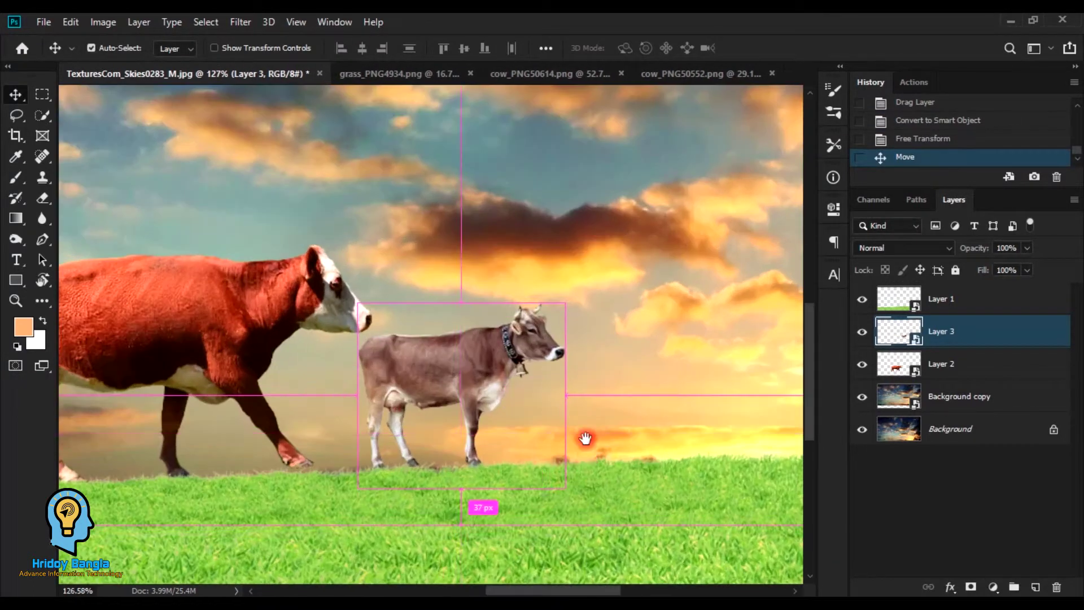
pyautogui.moveTo(458, 383)
pyautogui.mouseDown()
pyautogui.moveTo(231, 394)
pyautogui.moveTo(453, 395)
pyautogui.moveTo(473, 382)
pyautogui.mouseUp()
pyautogui.moveTo(541, 412); pyautogui.dragTo(490, 422)
# Step: Rotate the grey-brown cow about -4.2°, shrink it slightly and reposition its hooves on the grass edge
pyautogui.hotkey('ctrl', 't')
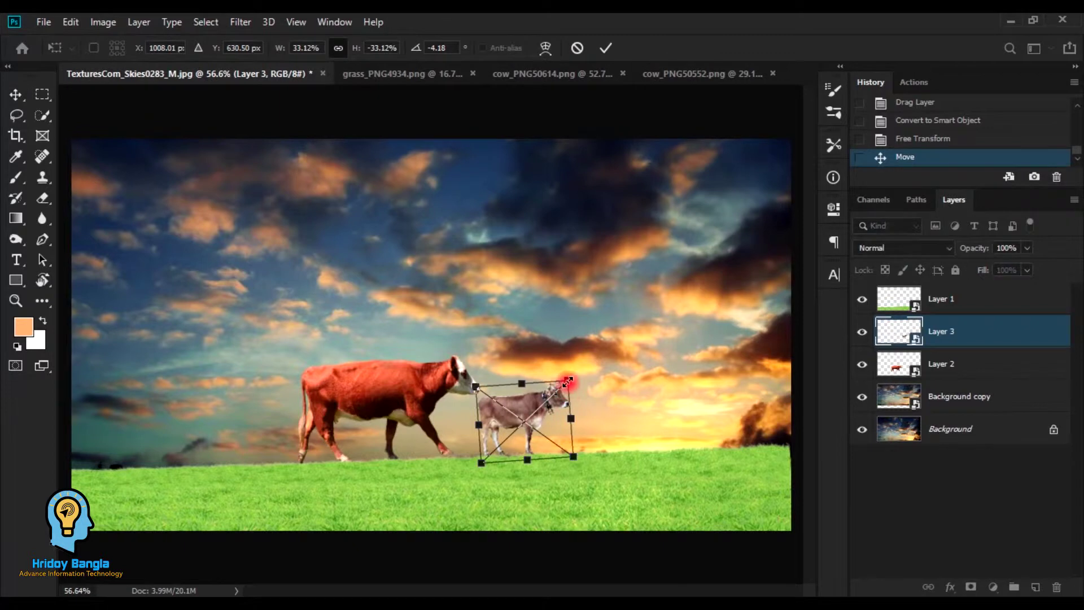
pyautogui.moveTo(568, 382); pyautogui.dragTo(565, 385)
pyautogui.press('Return')
pyautogui.moveTo(519, 421)
pyautogui.mouseDown()
pyautogui.moveTo(574, 453)
pyautogui.moveTo(404, 409)
pyautogui.moveTo(524, 418)
pyautogui.mouseUp()
pyautogui.moveTo(566, 490); pyautogui.dragTo(597, 490)
pyautogui.moveTo(525, 454); pyautogui.dragTo(531, 423)
pyautogui.moveTo(514, 393); pyautogui.dragTo(448, 339)
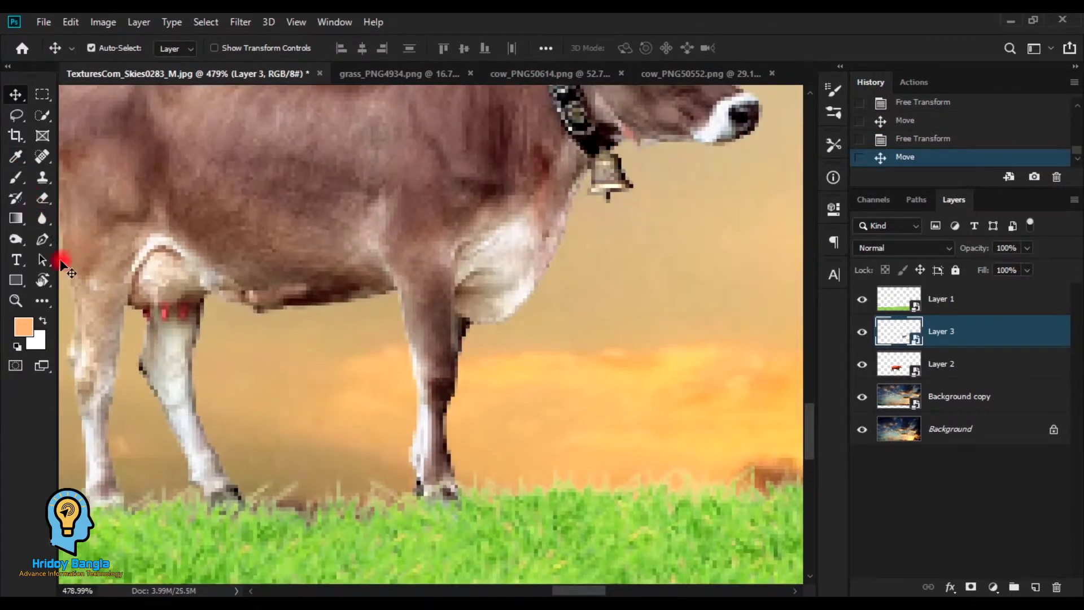
# Step: Draw a closed Pen tool path around the grey-brown cow's nearer foreleg, from the belly down through the grass and back up
pyautogui.click(43, 240)
pyautogui.click(398, 289)
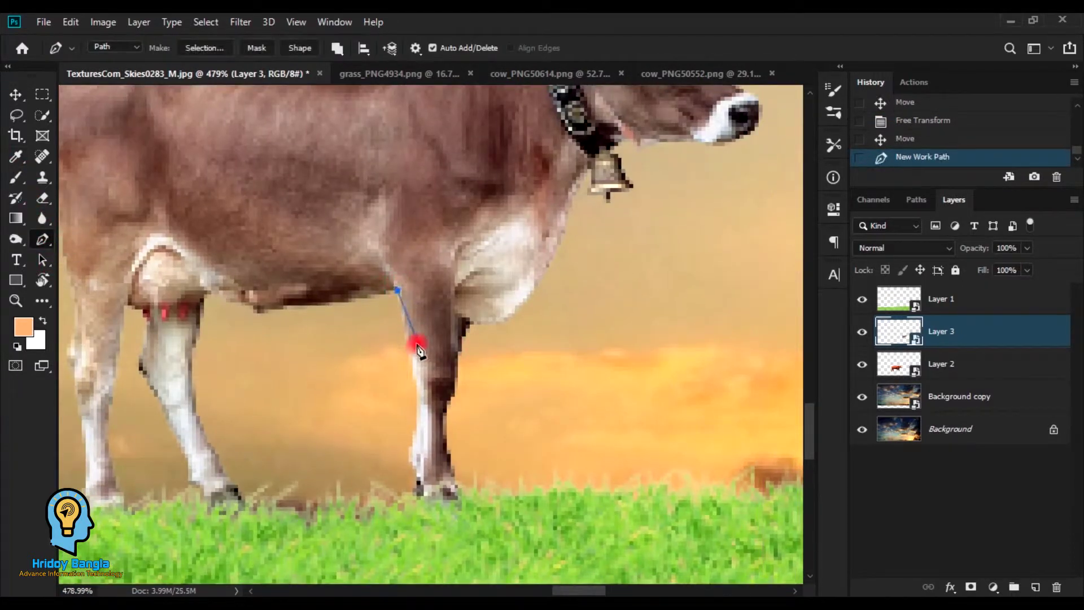
pyautogui.moveTo(409, 351); pyautogui.dragTo(415, 364)
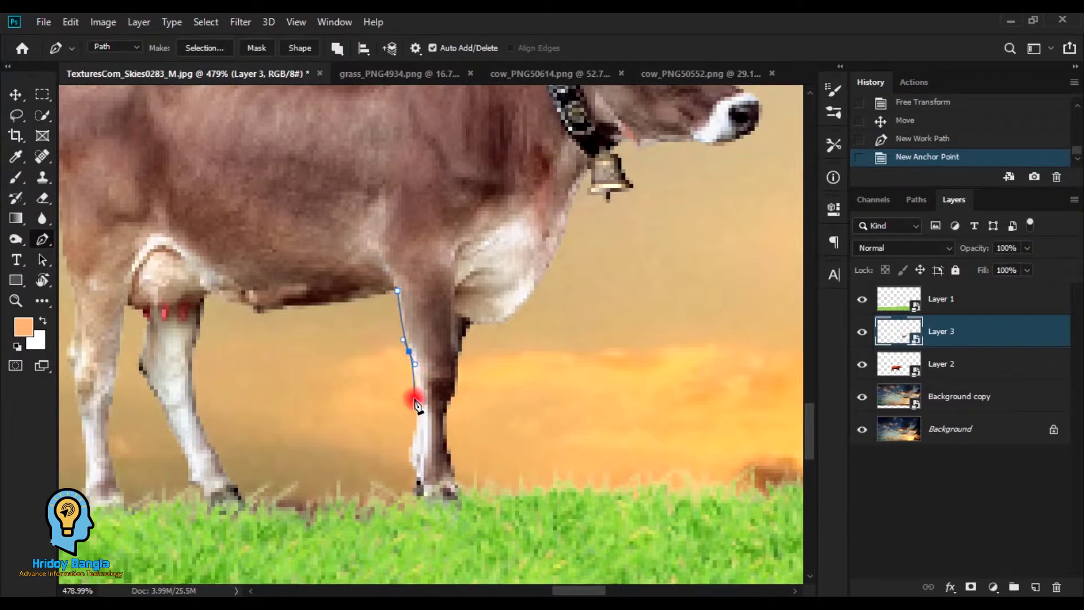
pyautogui.hotkey('ctrl', 'z')
pyautogui.moveTo(401, 438); pyautogui.dragTo(394, 455)
pyautogui.moveTo(386, 496); pyautogui.dragTo(385, 522)
pyautogui.moveTo(390, 534); pyautogui.dragTo(396, 539)
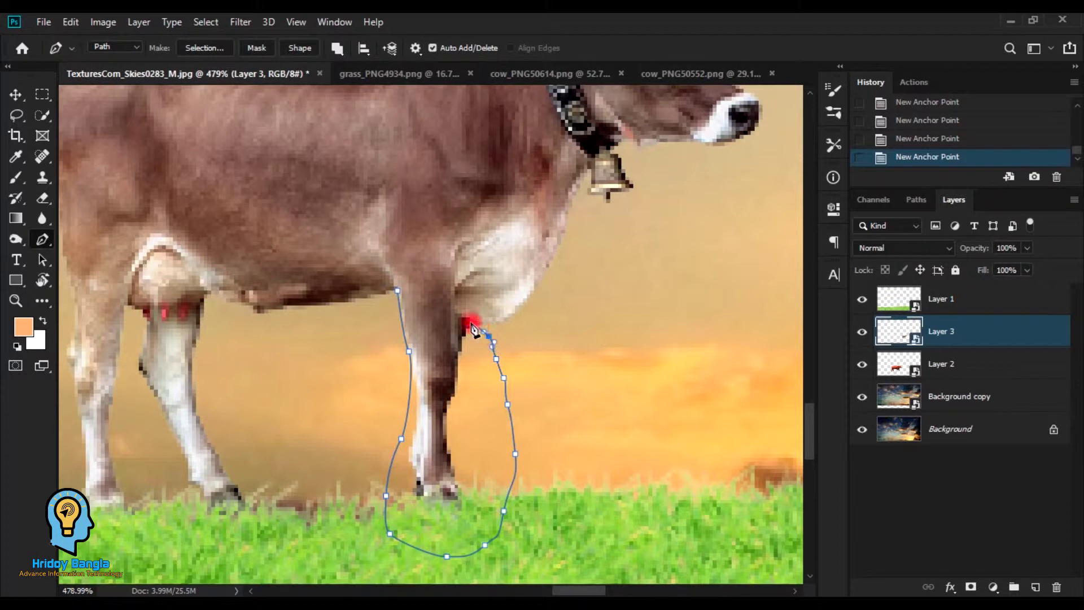
pyautogui.click(395, 297)
# Step: Turn the foreleg path into a new selection with a 1.2-pixel feather radius and copy the leg to its own layer
pyautogui.rightClick(434, 299)
pyautogui.click(451, 310)
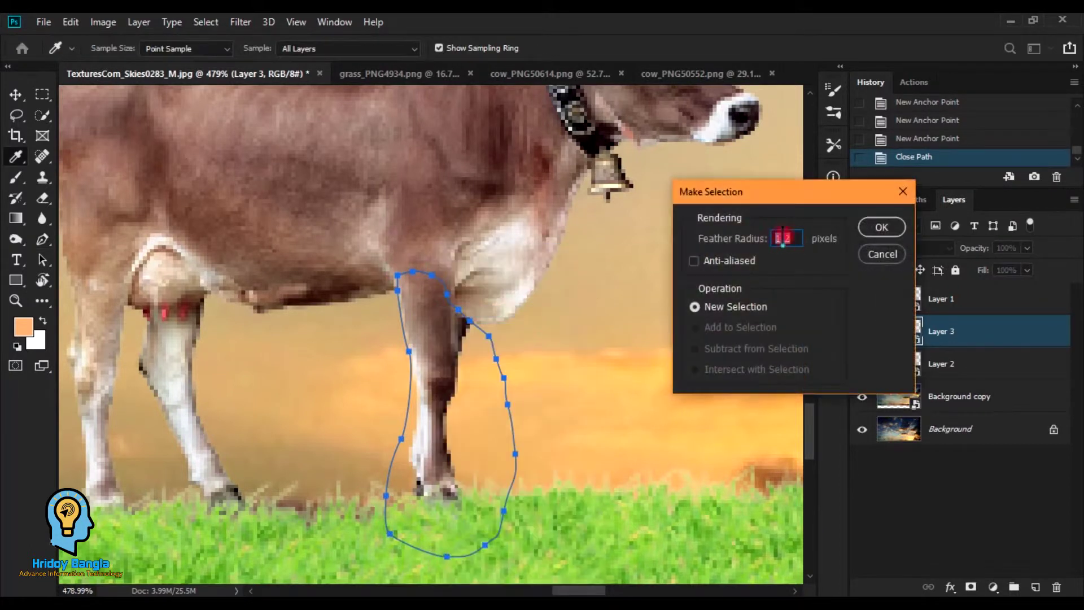
pyautogui.click(882, 227)
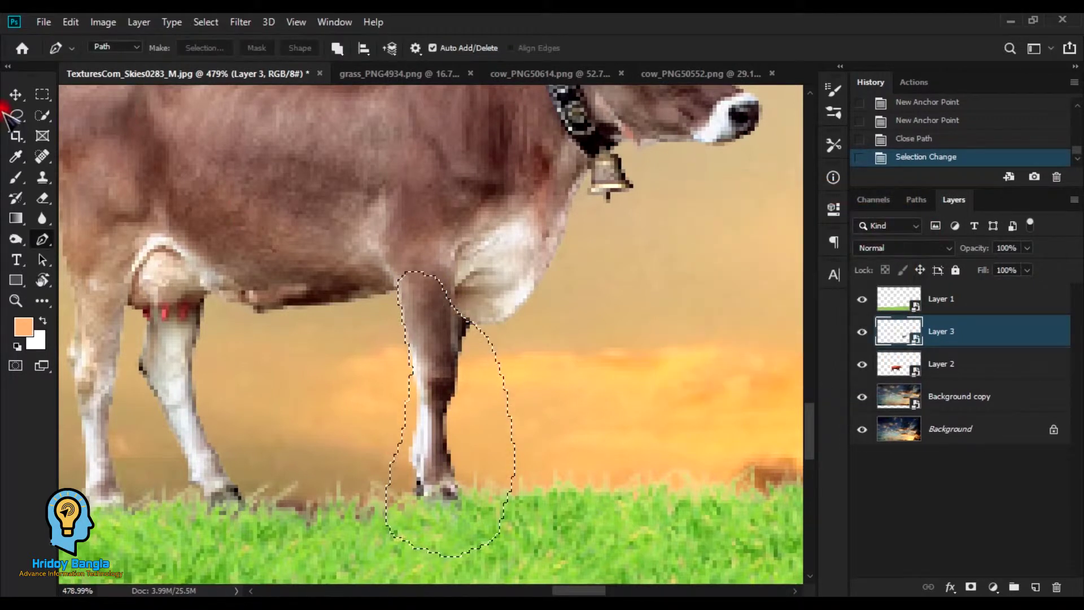
pyautogui.click(13, 94)
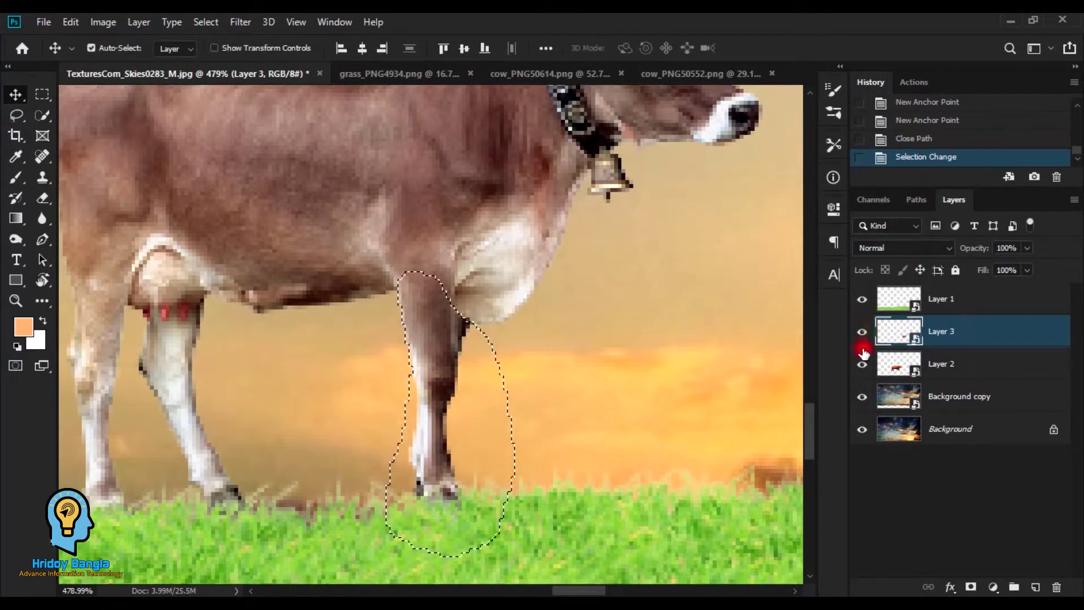
pyautogui.hotkey('ctrl', 'j')
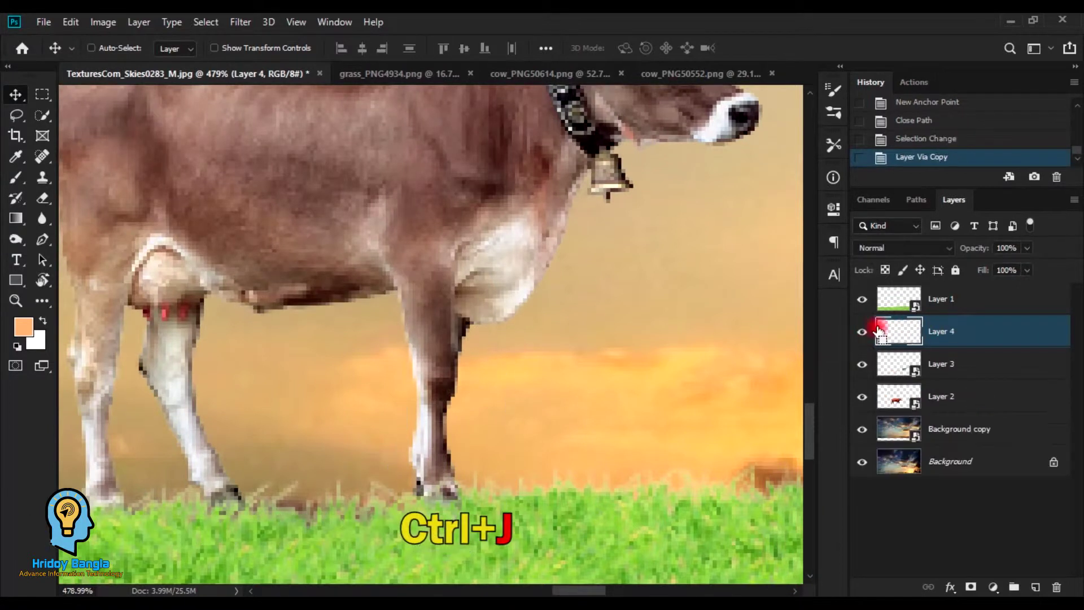
# Step: Move the copied foreleg forward, rotate it about -17.4° and fit it beneath the cow's chest as a stepping leg
pyautogui.moveTo(424, 411); pyautogui.dragTo(505, 388)
pyautogui.moveTo(579, 378); pyautogui.dragTo(638, 425)
pyautogui.hotkey('ctrl', 't')
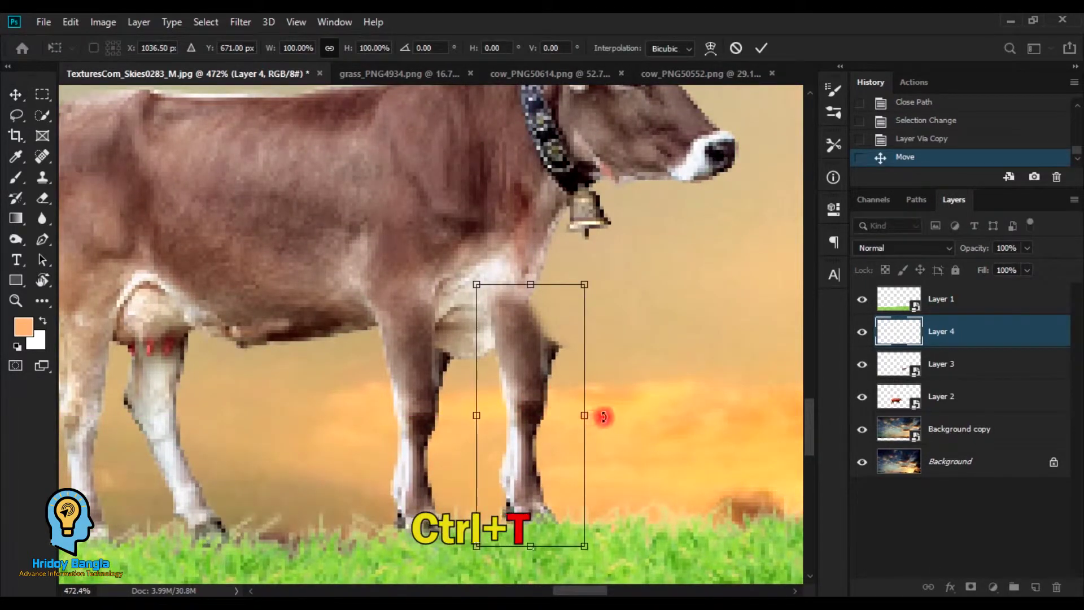
pyautogui.moveTo(604, 417); pyautogui.dragTo(609, 392)
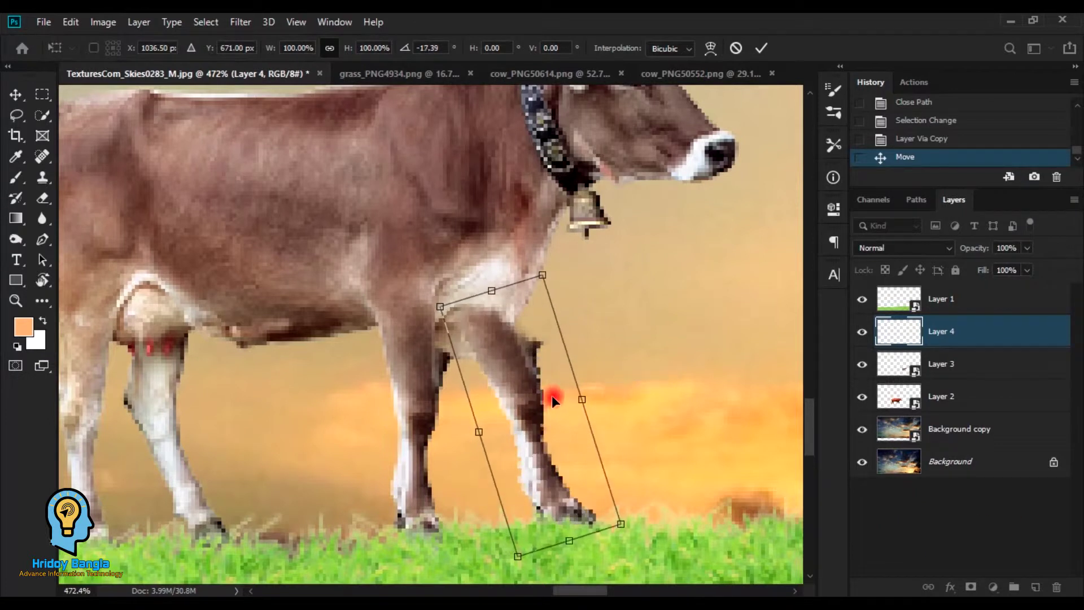
pyautogui.moveTo(535, 398); pyautogui.dragTo(523, 390)
pyautogui.press('Return')
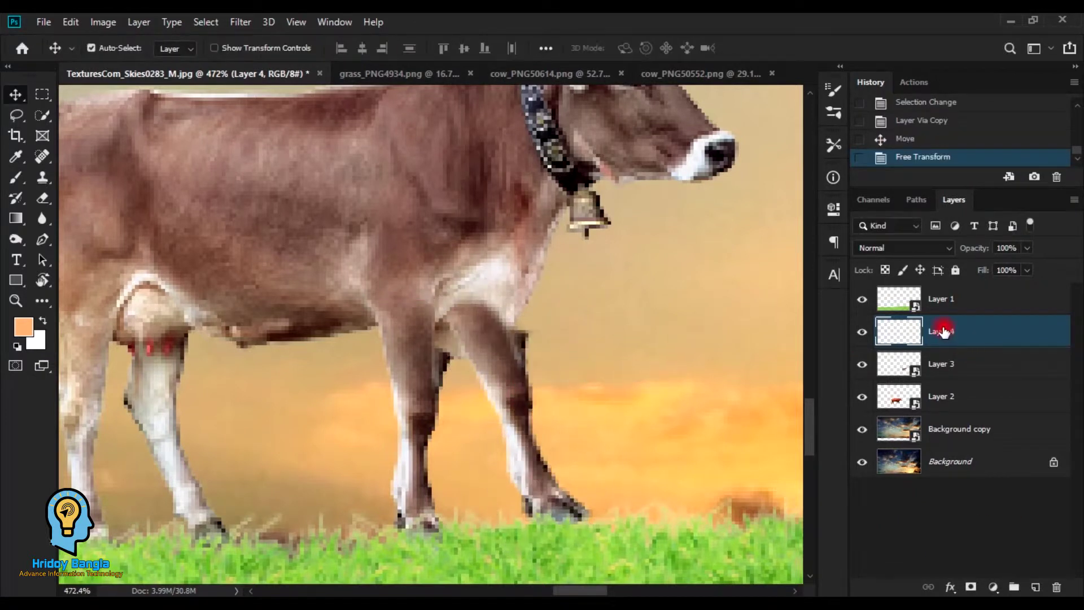
# Step: Place the copied foreleg's layer beneath the grey-brown cow's layer, then rotate and reposition the leg under the chest
pyautogui.moveTo(943, 332); pyautogui.dragTo(960, 371)
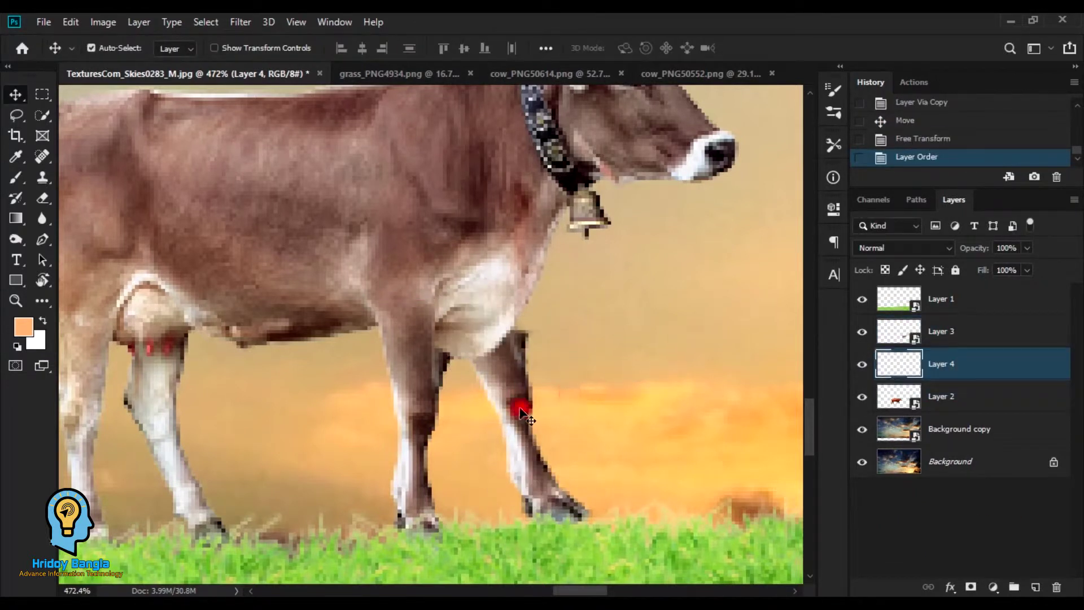
pyautogui.moveTo(518, 406); pyautogui.dragTo(506, 409)
pyautogui.hotkey('ctrl', 't')
pyautogui.moveTo(633, 406); pyautogui.dragTo(625, 399)
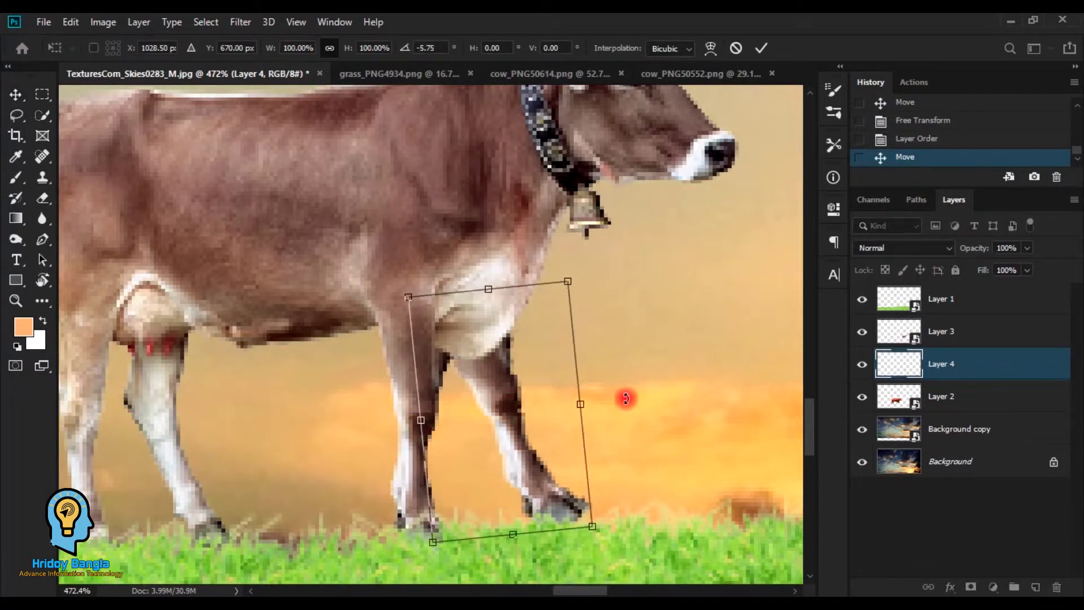
pyautogui.moveTo(516, 424); pyautogui.dragTo(527, 418)
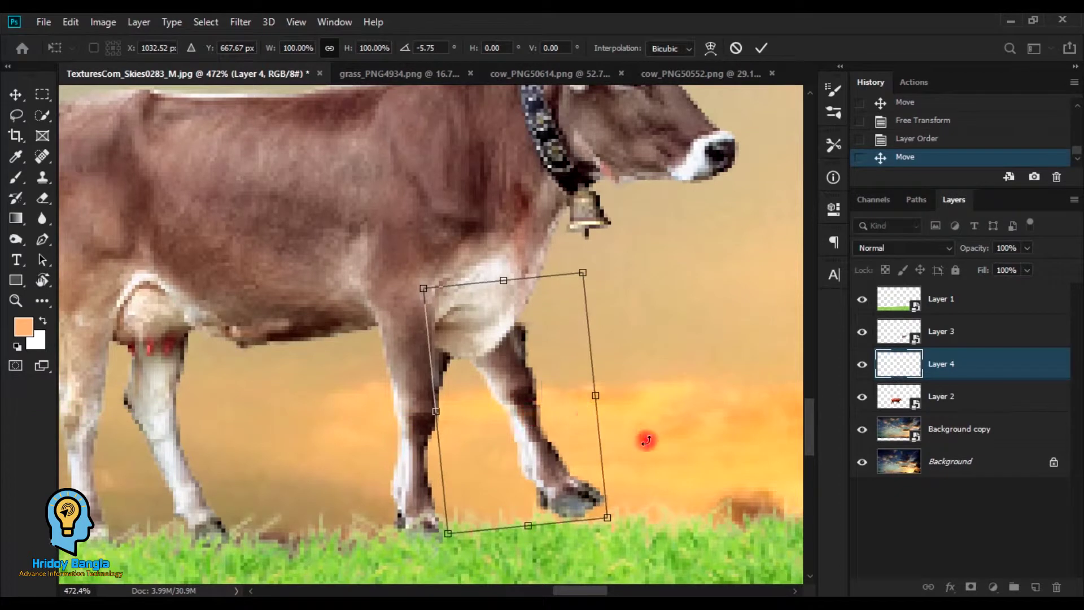
pyautogui.moveTo(646, 445); pyautogui.dragTo(644, 466)
pyautogui.moveTo(544, 444); pyautogui.dragTo(520, 441)
pyautogui.press('Return')
# Step: Rotate the copied foreleg by about 3° and fit its hoof onto the grass edge
pyautogui.moveTo(583, 462); pyautogui.dragTo(482, 497)
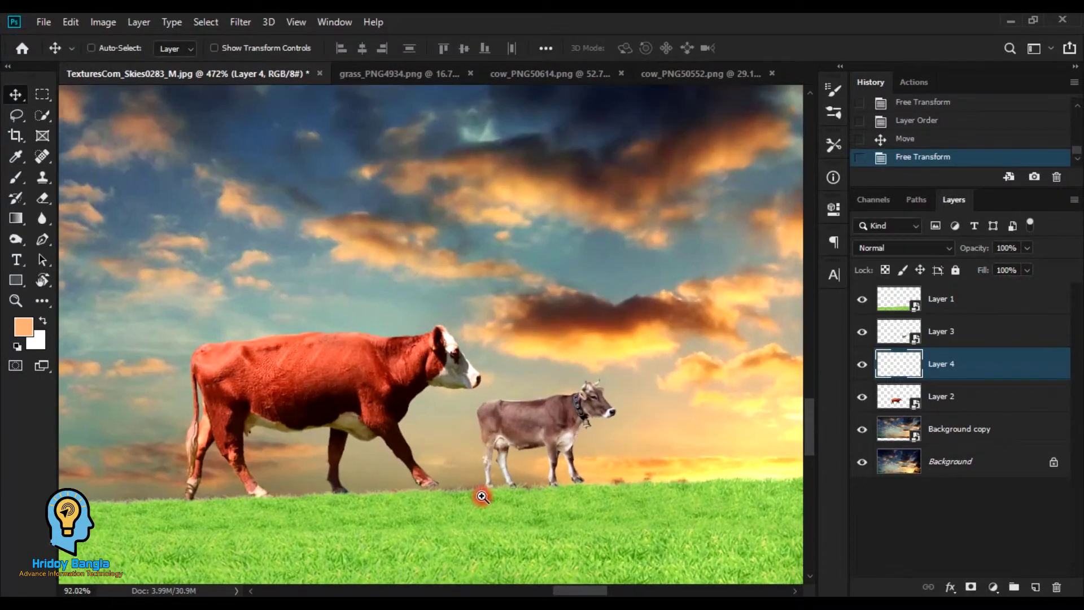
pyautogui.moveTo(621, 512); pyautogui.dragTo(527, 394)
pyautogui.moveTo(420, 398); pyautogui.dragTo(484, 462)
pyautogui.hotkey('ctrl', 't')
pyautogui.moveTo(540, 412); pyautogui.dragTo(474, 429)
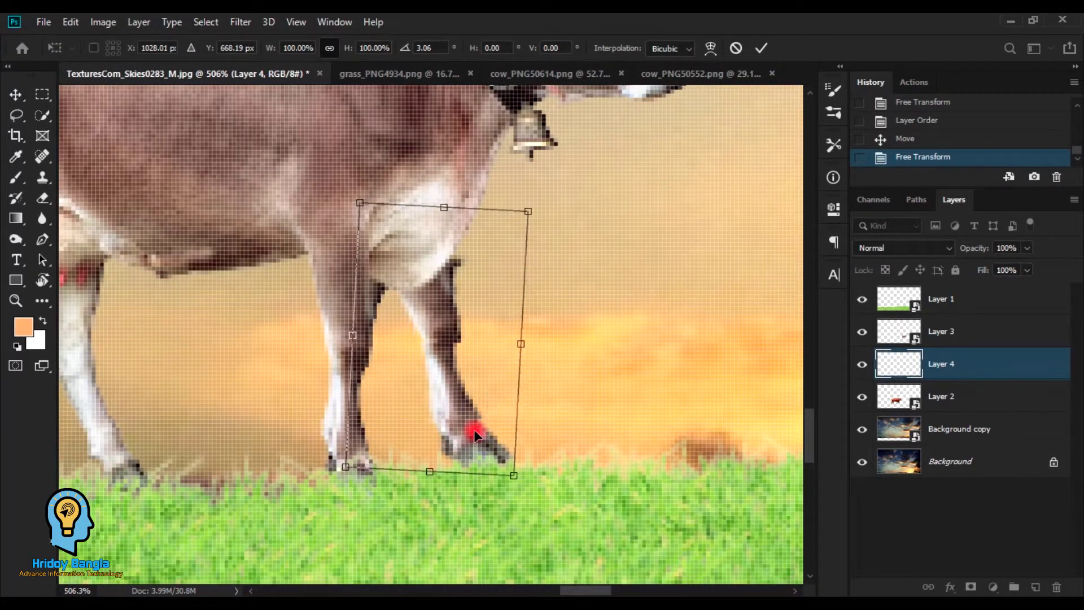
pyautogui.press('Return')
pyautogui.hotkey('ctrl', '0')
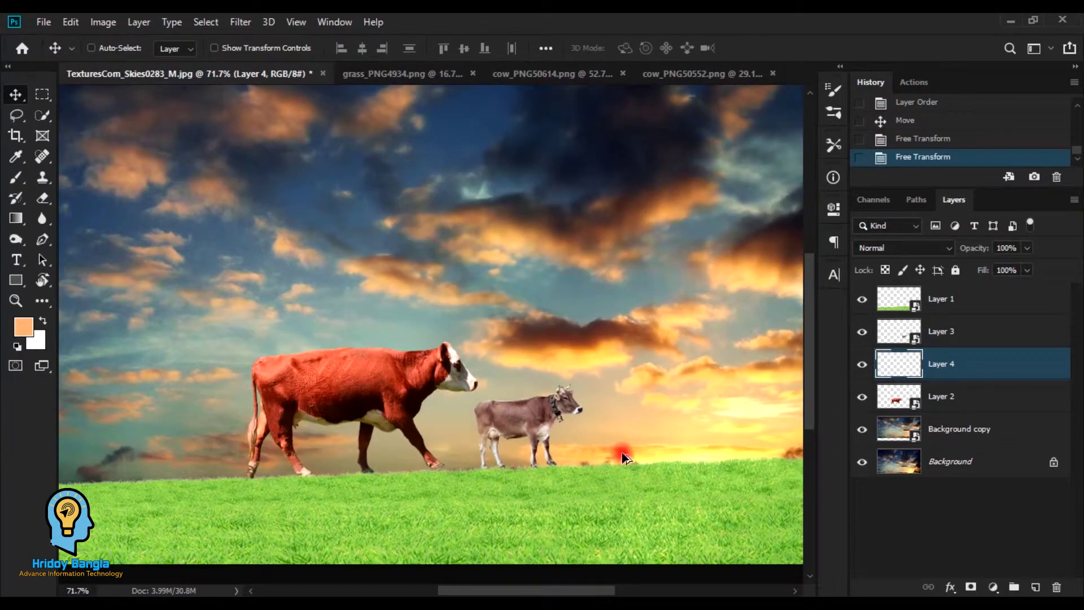
# Step: Open the Unsplash JPG of the farmer with a raised arm from the Cow run folder
pyautogui.click(43, 23)
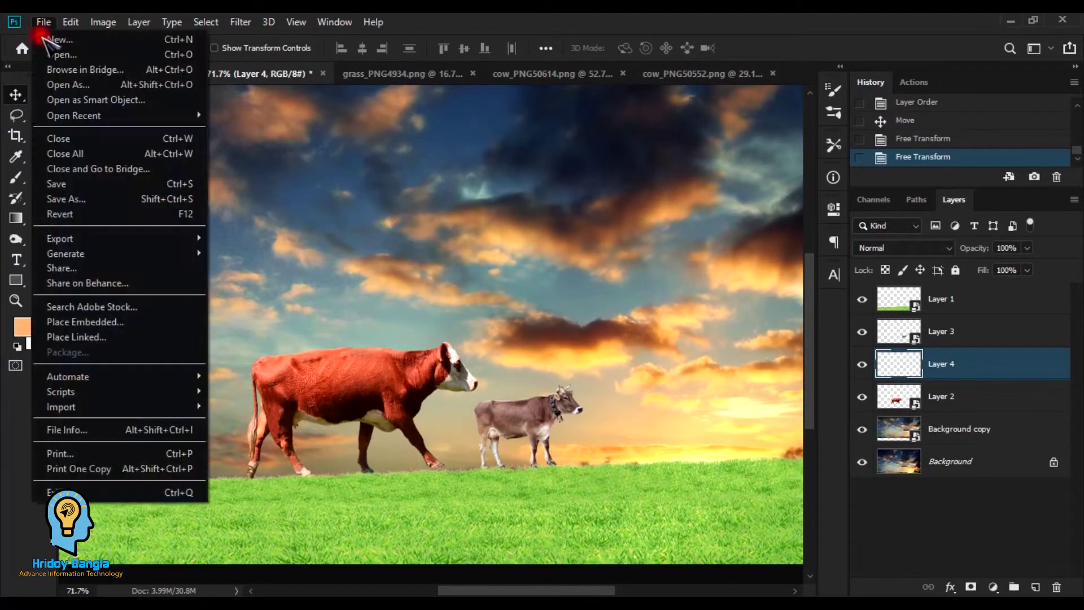
pyautogui.click(69, 54)
pyautogui.click(219, 148)
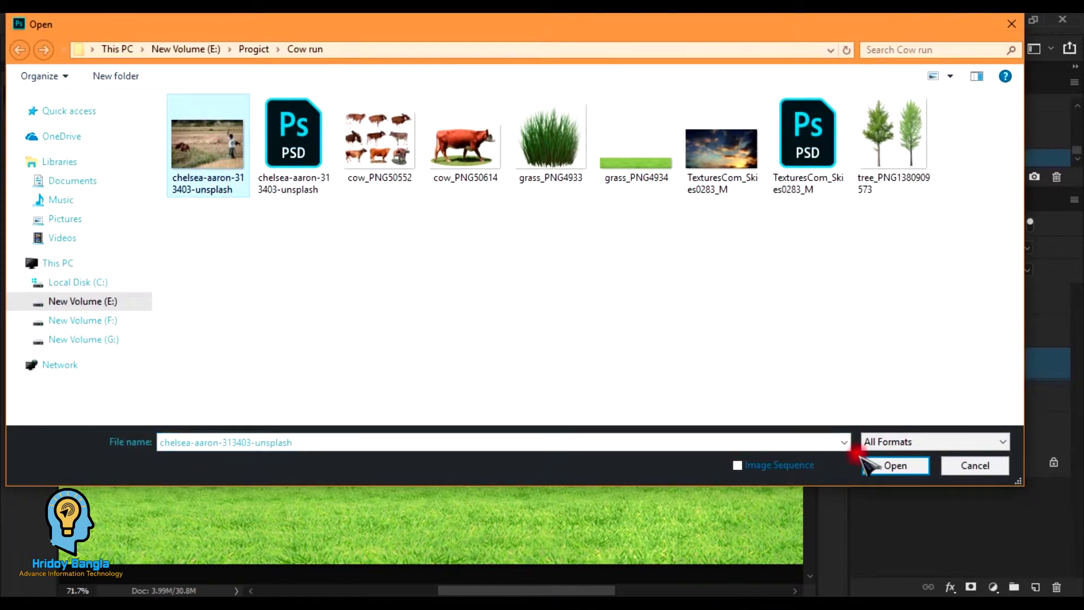
pyautogui.click(896, 465)
pyautogui.scroll(5, 656, 286)
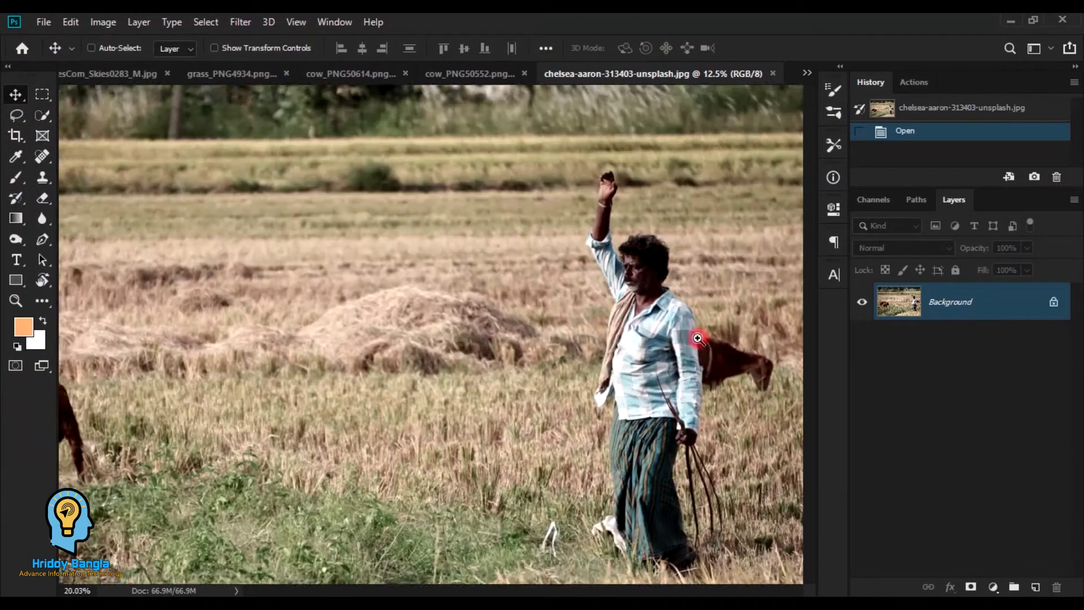
pyautogui.scroll(-3, 697, 340)
pyautogui.scroll(7, 702, 318)
pyautogui.moveTo(742, 415); pyautogui.dragTo(515, 402)
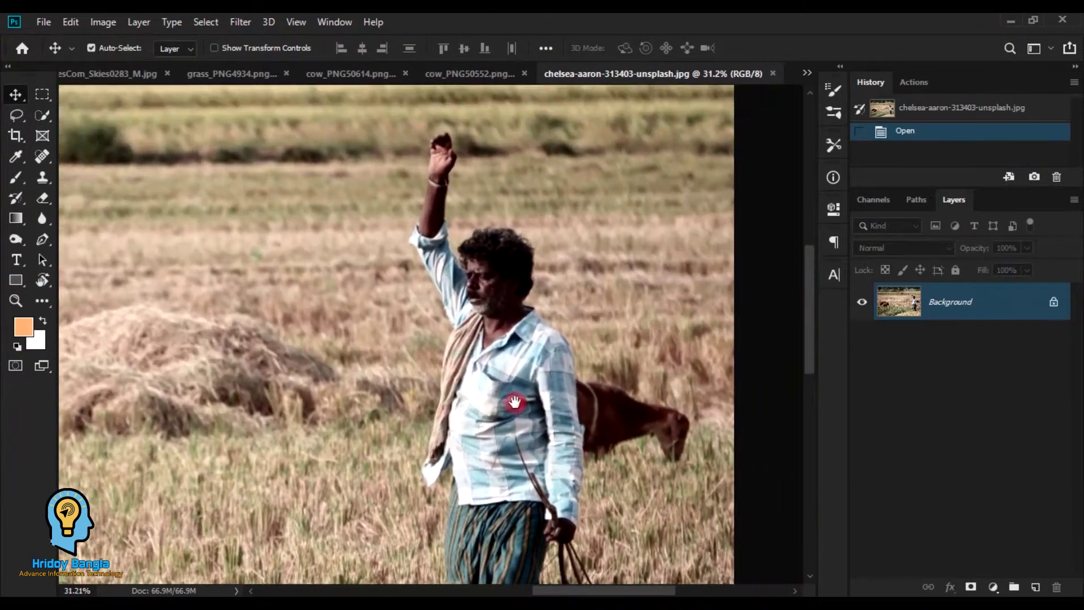
pyautogui.moveTo(498, 281); pyautogui.dragTo(528, 305)
pyautogui.moveTo(528, 306); pyautogui.dragTo(422, 322)
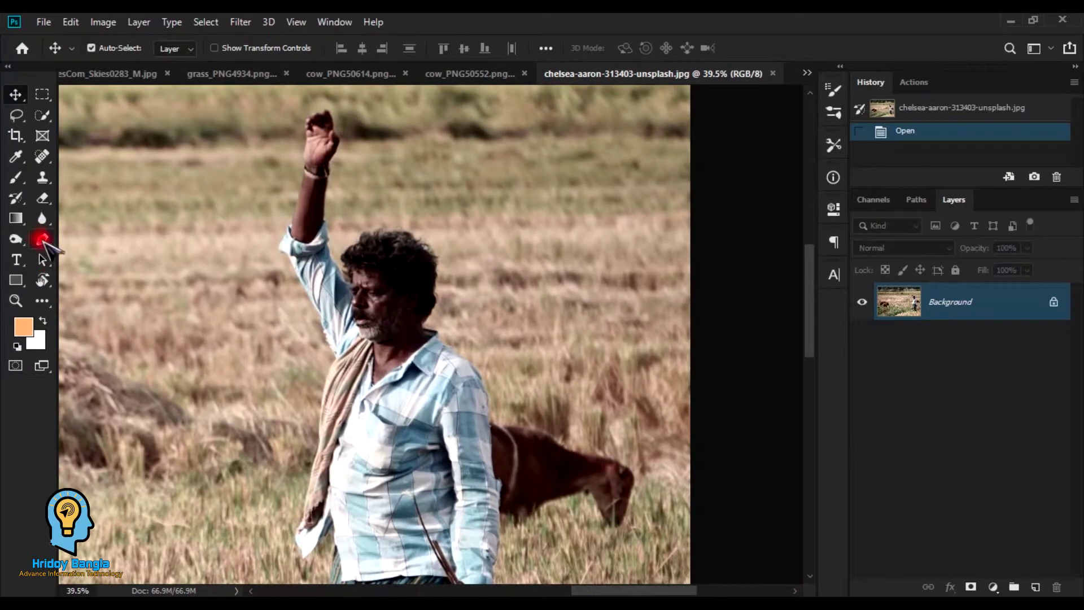
# Step: Start a Pen tool path at the farmer's raised fingertip and trace past the thumb and wrist along the inner forearm
pyautogui.click(43, 240)
pyautogui.moveTo(319, 207); pyautogui.dragTo(353, 302)
pyautogui.moveTo(326, 187); pyautogui.dragTo(371, 210)
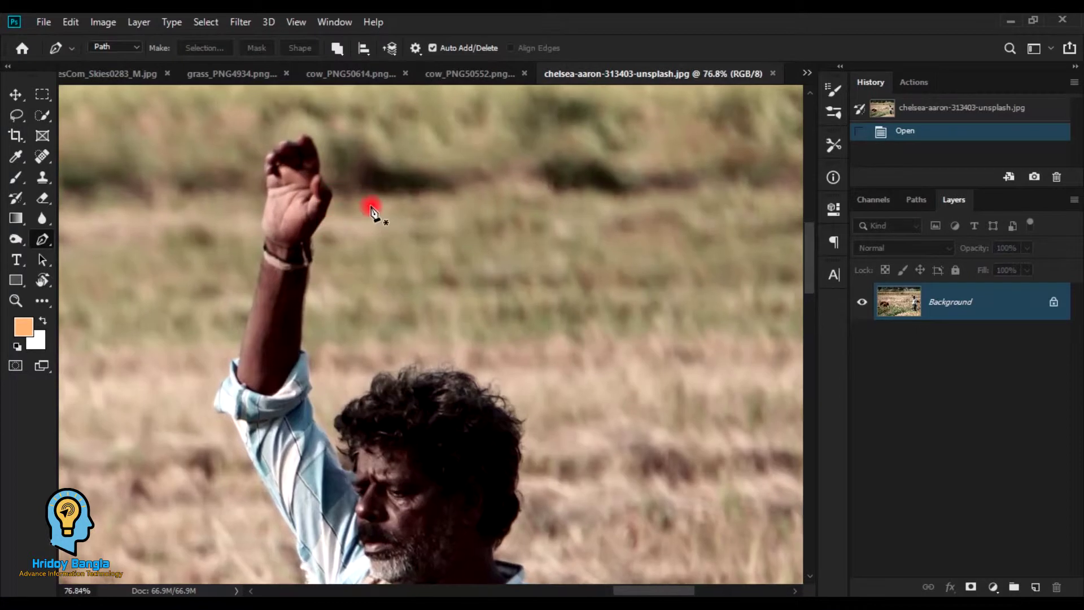
pyautogui.moveTo(318, 154); pyautogui.dragTo(320, 178)
pyautogui.hotkey('ctrl', 'z')
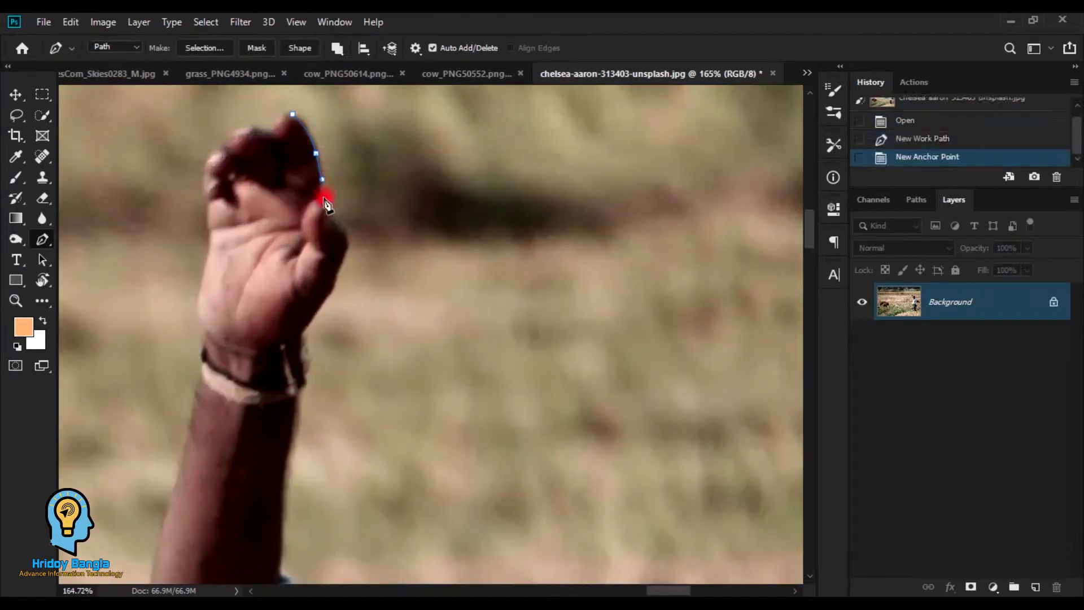
pyautogui.click(324, 198)
pyautogui.click(324, 206)
pyautogui.moveTo(345, 229); pyautogui.dragTo(297, 164)
pyautogui.click(260, 263)
pyautogui.moveTo(248, 430); pyautogui.dragTo(299, 158)
pyautogui.click(290, 177)
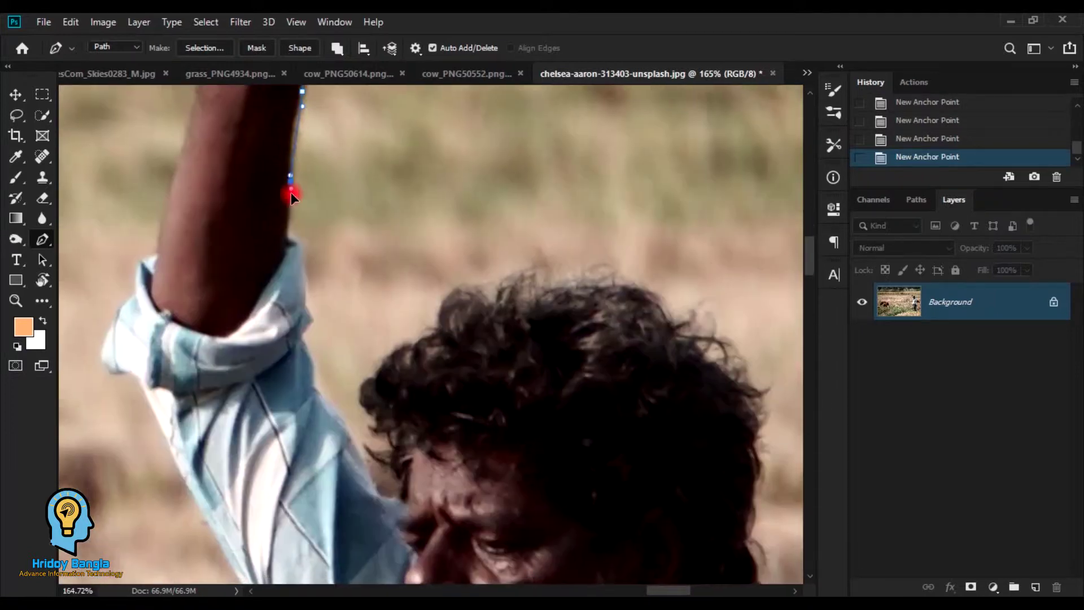
# Step: Continue the path along the rolled cuff and inner side of the raised sleeve to the farmer's face
pyautogui.moveTo(293, 260); pyautogui.dragTo(292, 155)
pyautogui.click(300, 206)
pyautogui.moveTo(333, 299); pyautogui.dragTo(301, 232)
pyautogui.click(322, 248)
pyautogui.click(358, 301)
# Step: Trace the path from the forehead over the curly top of the hair to the back of the head
pyautogui.click(338, 182)
pyautogui.click(358, 156)
pyautogui.click(377, 144)
pyautogui.click(396, 138)
pyautogui.click(404, 131)
pyautogui.moveTo(407, 136); pyautogui.dragTo(287, 224)
pyautogui.click(296, 182)
pyautogui.moveTo(350, 168); pyautogui.dragTo(377, 160)
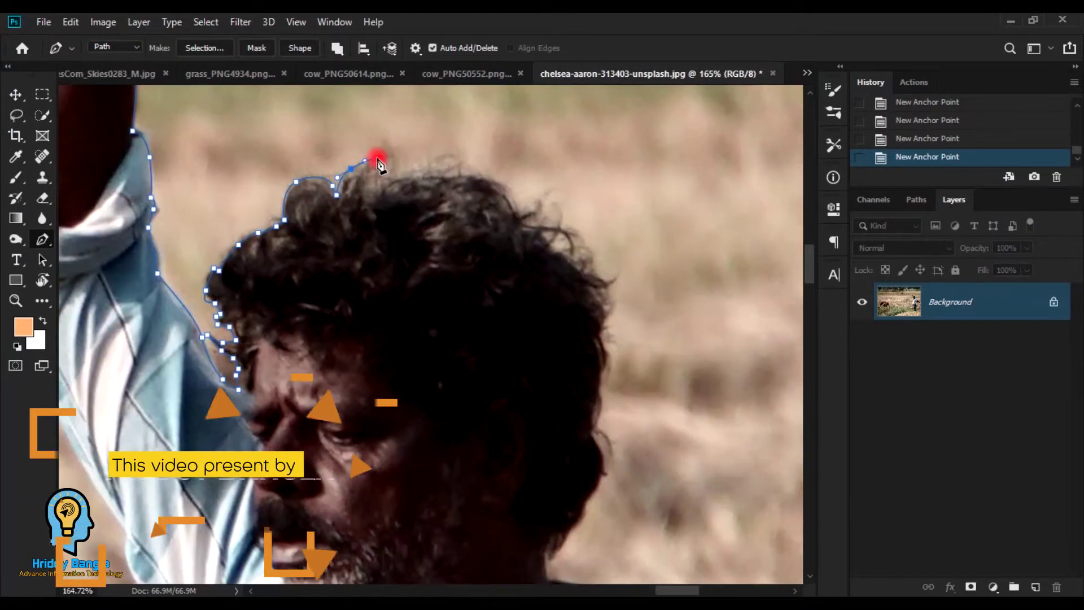
pyautogui.click(516, 216)
pyautogui.moveTo(588, 282); pyautogui.dragTo(511, 192)
pyautogui.hotkey('ctrl', 'z')
# Step: Continue the path down the back of the head, along the collar and over the shoulder to the lowered arm
pyautogui.moveTo(480, 362); pyautogui.dragTo(479, 164)
pyautogui.click(461, 173)
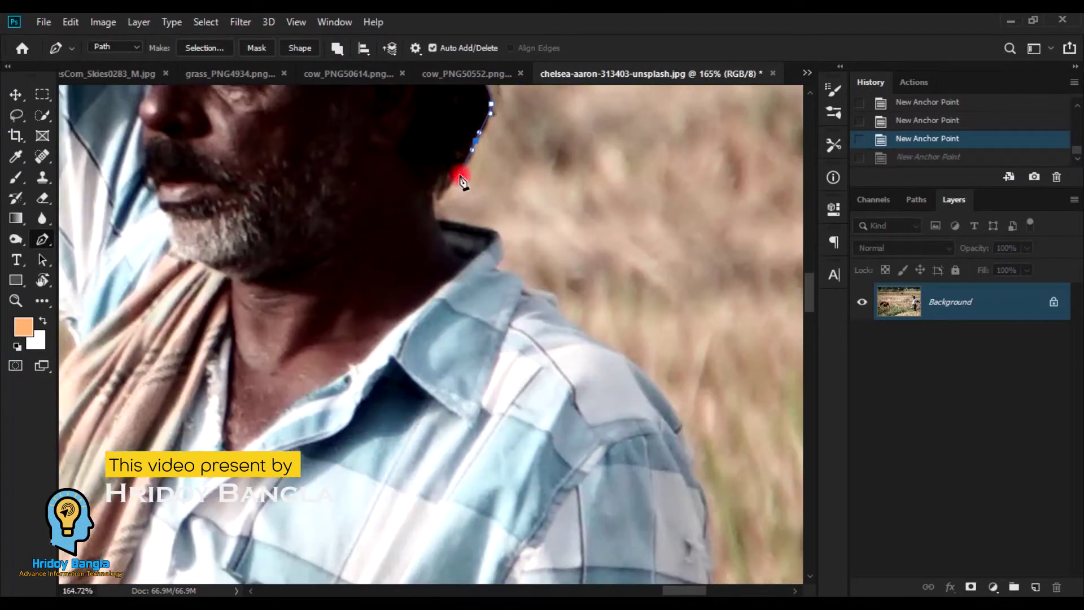
pyautogui.moveTo(492, 226); pyautogui.dragTo(403, 144)
pyautogui.click(399, 121)
pyautogui.click(440, 148)
pyautogui.hotkey('ctrl', 'z')
pyautogui.hotkey('ctrl', 'z')
pyautogui.moveTo(543, 407); pyautogui.dragTo(491, 215)
pyautogui.click(516, 249)
pyautogui.moveTo(542, 452); pyautogui.dragTo(509, 226)
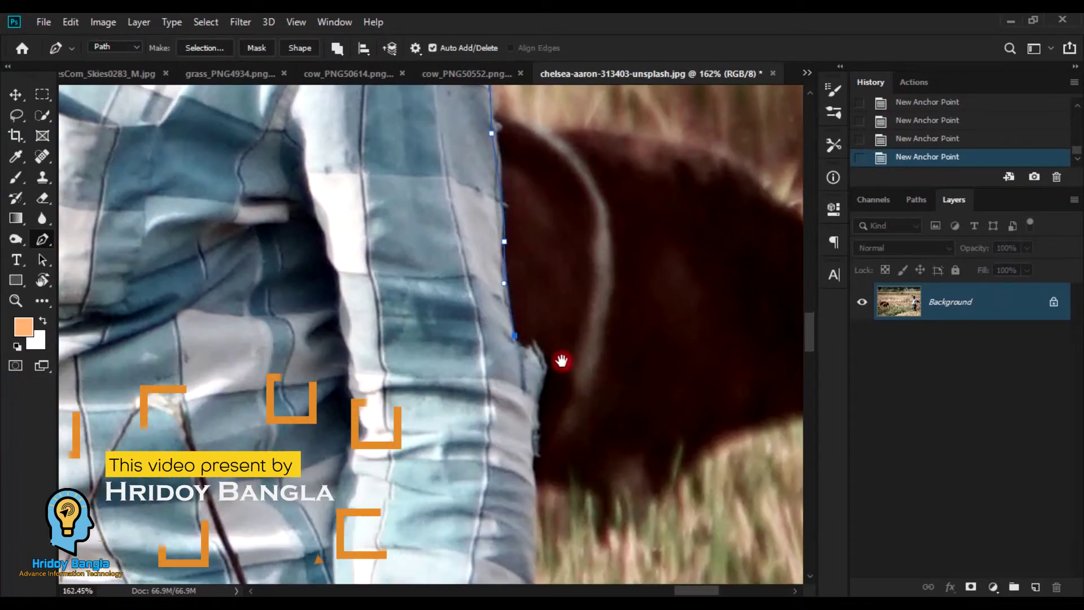
# Step: Trace the outer edge of the lowered arm's sleeve down to the cuff and around the hand
pyautogui.click(508, 322)
pyautogui.moveTo(539, 361); pyautogui.dragTo(507, 237)
pyautogui.click(502, 256)
pyautogui.click(497, 297)
pyautogui.moveTo(501, 497); pyautogui.dragTo(485, 344)
pyautogui.moveTo(480, 441); pyautogui.dragTo(473, 315)
pyautogui.click(441, 353)
pyautogui.click(388, 364)
# Step: Outline the outermost stick below the farmer's hand, down to its tip and back up its inner side
pyautogui.moveTo(415, 497); pyautogui.dragTo(367, 226)
pyautogui.click(303, 188)
pyautogui.click(342, 269)
pyautogui.click(395, 405)
pyautogui.click(370, 249)
pyautogui.moveTo(367, 170); pyautogui.dragTo(423, 361)
pyautogui.moveTo(362, 141); pyautogui.dragTo(502, 435)
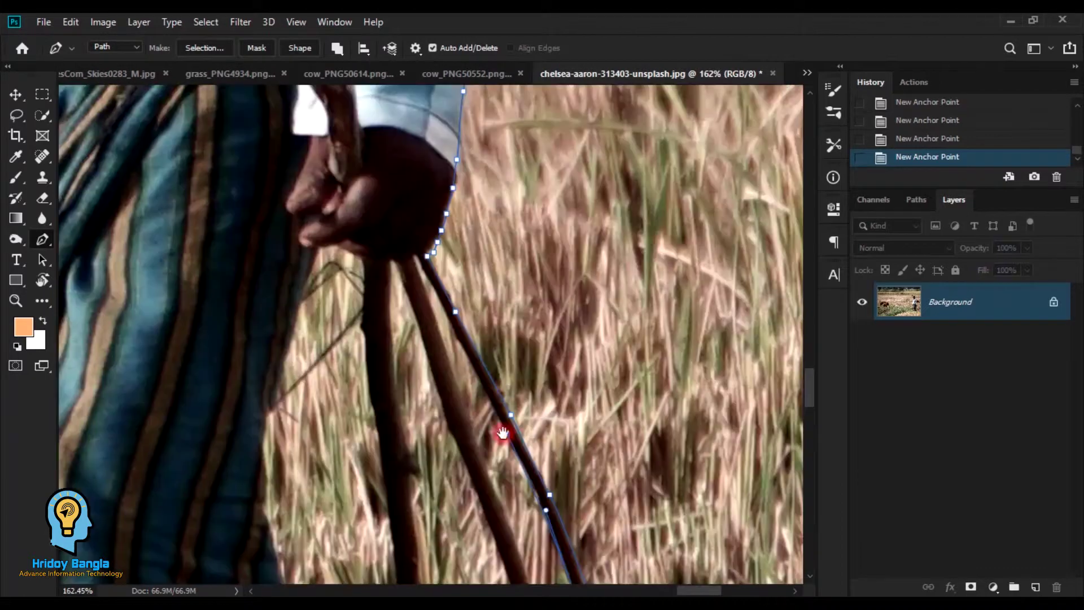
# Step: Outline the middle stick below the hand, including its tip and the curved offshoot at its lower end
pyautogui.click(413, 271)
pyautogui.moveTo(451, 361); pyautogui.dragTo(346, 228)
pyautogui.click(361, 305)
pyautogui.moveTo(434, 525); pyautogui.dragTo(318, 201)
pyautogui.click(343, 314)
pyautogui.moveTo(356, 440); pyautogui.dragTo(338, 340)
pyautogui.click(336, 339)
pyautogui.click(345, 393)
pyautogui.click(333, 382)
pyautogui.click(331, 410)
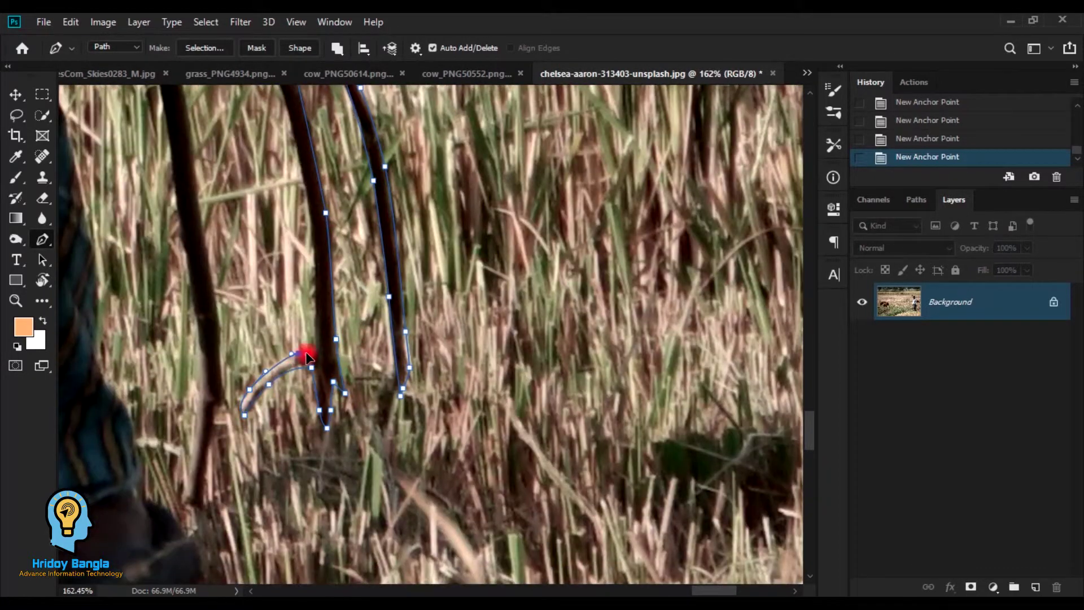
pyautogui.click(314, 351)
pyautogui.moveTo(305, 214); pyautogui.dragTo(453, 428)
# Step: Outline the stick nearest the striped garment and bring the path back up to the underside of the fingers
pyautogui.moveTo(408, 227); pyautogui.dragTo(347, 82)
pyautogui.click(376, 153)
pyautogui.moveTo(350, 169); pyautogui.dragTo(449, 270)
pyautogui.click(420, 279)
pyautogui.click(414, 284)
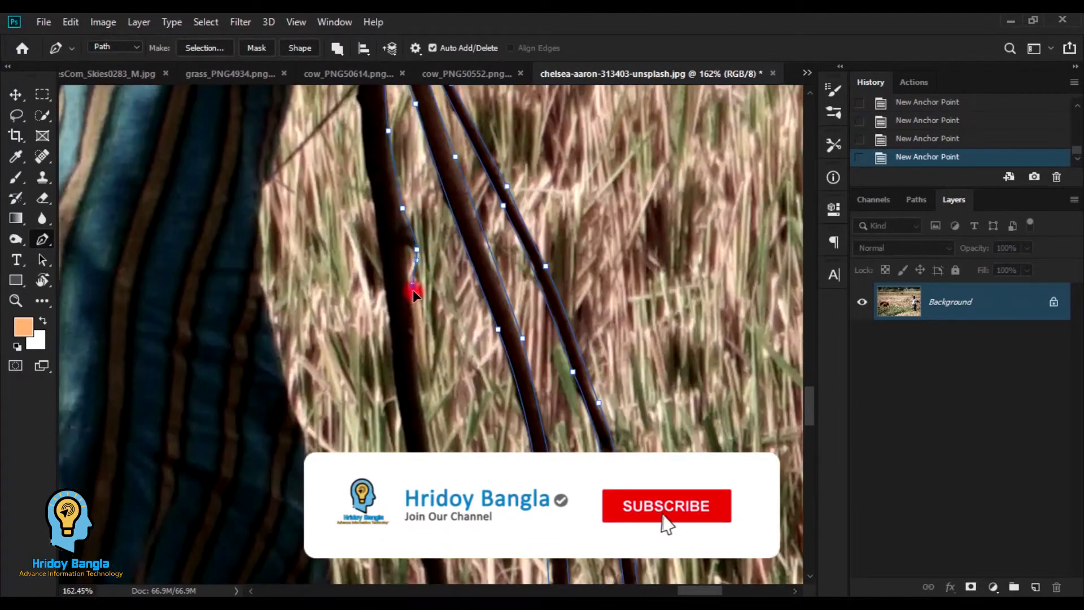
pyautogui.click(370, 160)
pyautogui.click(383, 284)
pyautogui.click(384, 311)
pyautogui.moveTo(441, 543); pyautogui.dragTo(511, 429)
pyautogui.click(496, 302)
pyautogui.click(473, 156)
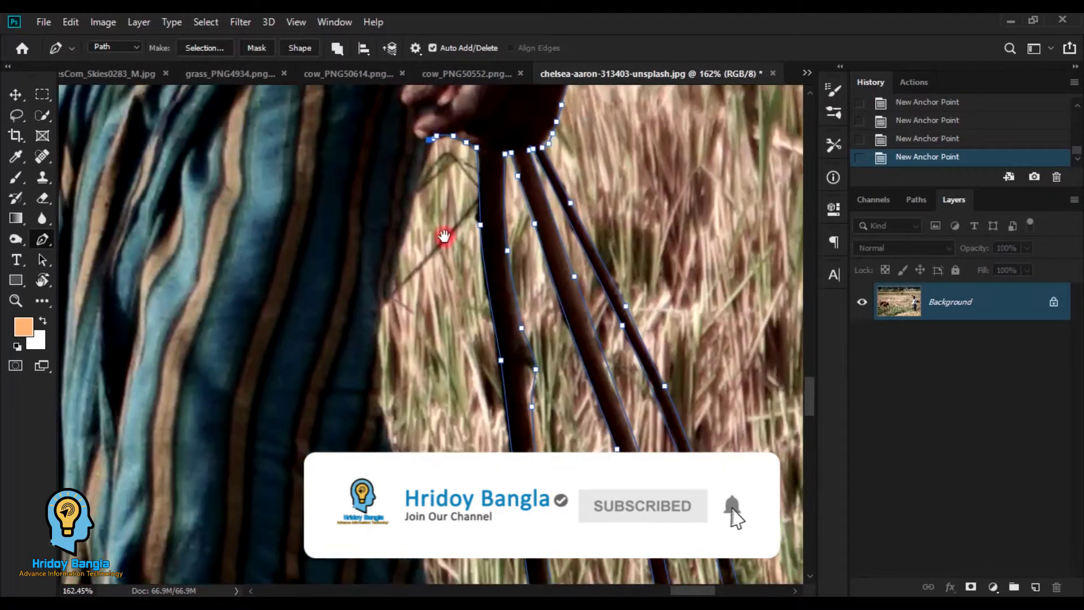
# Step: Trace the rear edge of the striped garment down to the foot and around the dark shoe
pyautogui.click(368, 206)
pyautogui.hotkey('ctrl', 'z')
pyautogui.click(371, 273)
pyautogui.scroll(-1, 362, 288)
pyautogui.moveTo(361, 429); pyautogui.dragTo(308, 87)
pyautogui.click(330, 213)
pyautogui.click(375, 243)
pyautogui.click(372, 314)
pyautogui.click(271, 249)
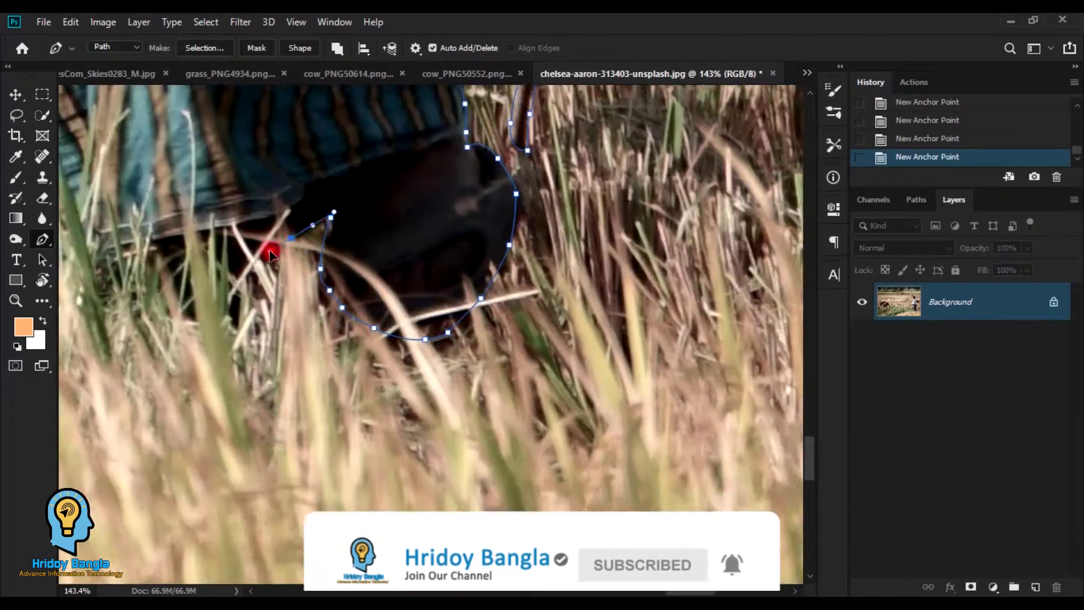
# Step: Continue the path along the garment's hem and up its front edge to the hanging shirt tail
pyautogui.moveTo(271, 249); pyautogui.dragTo(542, 282)
pyautogui.click(341, 242)
pyautogui.moveTo(344, 170); pyautogui.dragTo(333, 528)
pyautogui.click(355, 230)
pyautogui.moveTo(356, 230); pyautogui.dragTo(419, 409)
pyautogui.click(364, 455)
pyautogui.hotkey('ctrl', 'z')
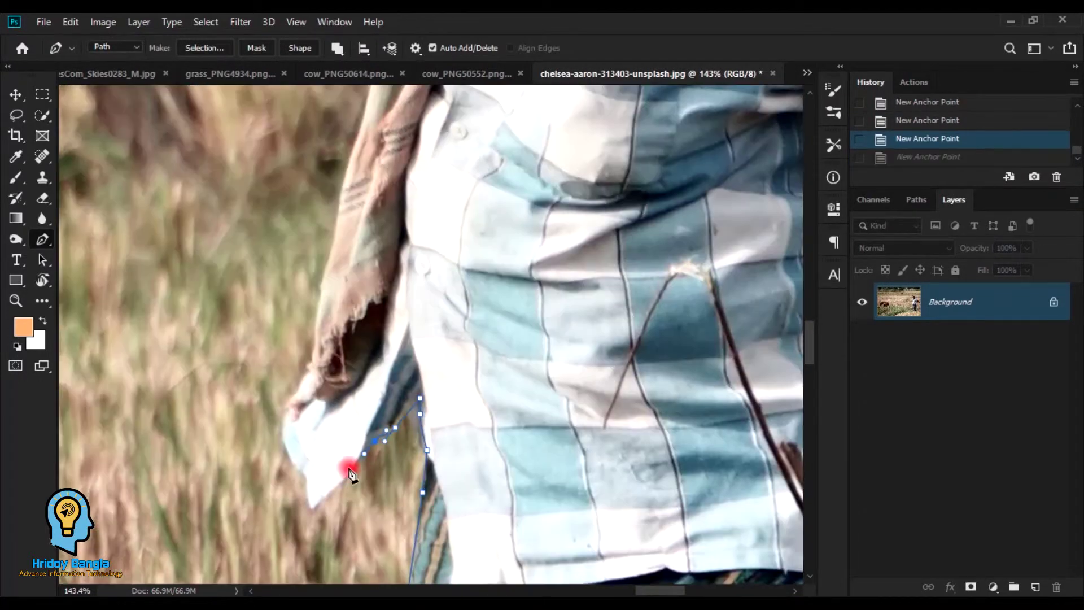
# Step: Trace around the shirt tail and up the outer edge of the scarf to the raised arm's shoulder
pyautogui.click(307, 506)
pyautogui.click(307, 368)
pyautogui.moveTo(313, 170); pyautogui.dragTo(316, 417)
pyautogui.click(347, 331)
pyautogui.click(380, 274)
pyautogui.scroll(4, 380, 274)
pyautogui.moveTo(373, 249); pyautogui.dragTo(407, 393)
pyautogui.click(397, 403)
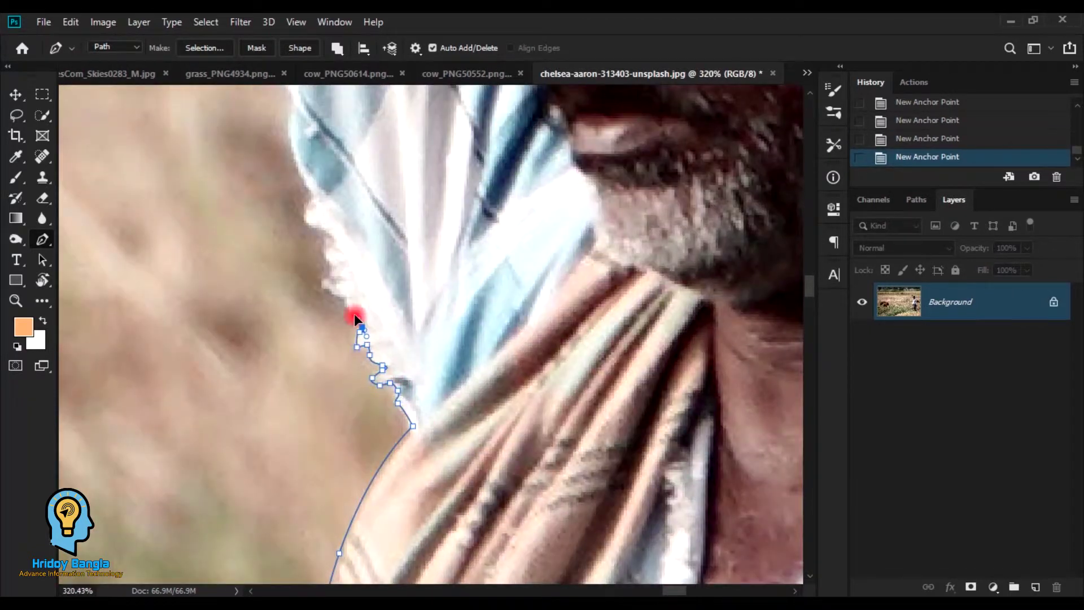
# Step: Trace the frayed outer edge of the raised sleeve and go around the rolled cuff at the elbow
pyautogui.click(331, 282)
pyautogui.moveTo(308, 192); pyautogui.dragTo(412, 463)
pyautogui.click(395, 387)
pyautogui.hotkey('ctrl', 'z')
pyautogui.moveTo(327, 260); pyautogui.dragTo(415, 486)
pyautogui.click(346, 266)
pyautogui.moveTo(333, 230); pyautogui.dragTo(497, 522)
pyautogui.click(455, 296)
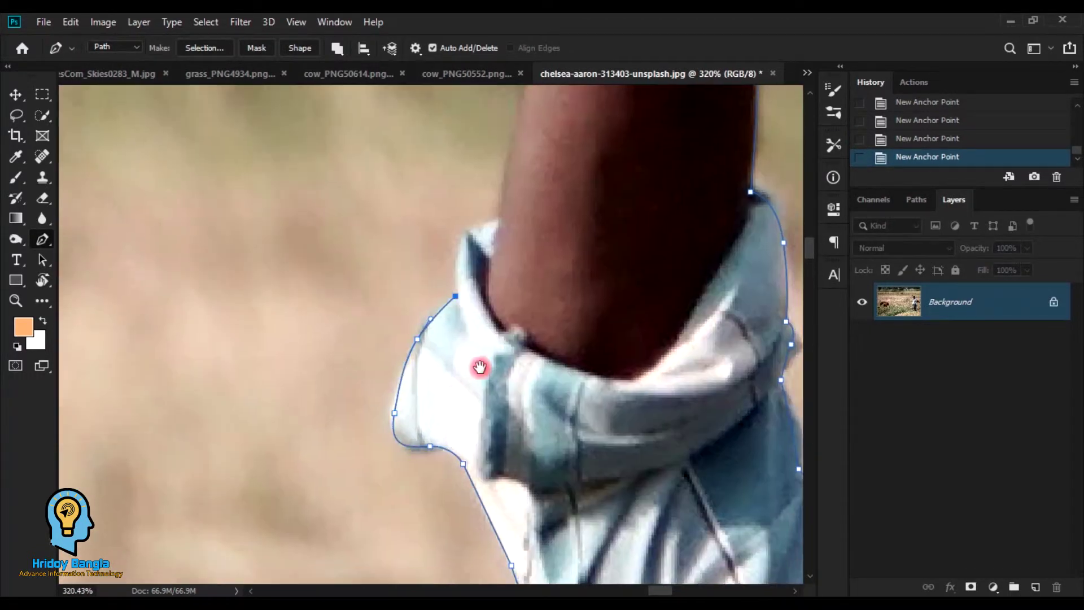
# Step: Trace the outer forearm, wrist and fingers of the raised hand and close the path at its starting point
pyautogui.scroll(-3, 480, 368)
pyautogui.click(359, 296)
pyautogui.click(374, 299)
pyautogui.hotkey('ctrl', 'z')
pyautogui.moveTo(362, 271); pyautogui.dragTo(387, 460)
pyautogui.click(397, 360)
pyautogui.moveTo(408, 233); pyautogui.dragTo(423, 232)
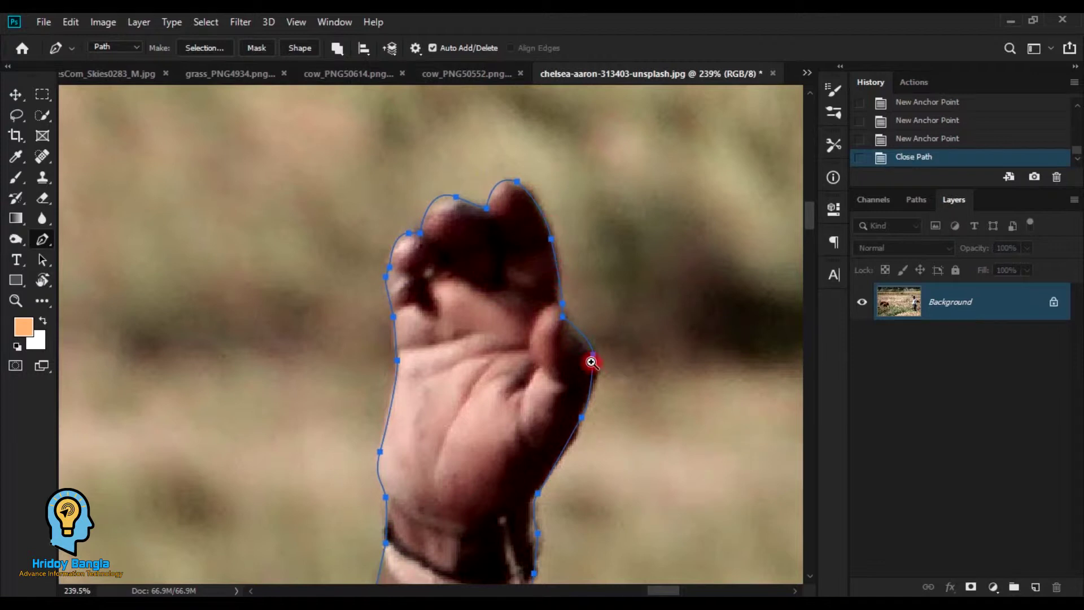
# Step: Turn the farmer's path into a new selection with a 1.2-pixel feather radius
pyautogui.moveTo(591, 363); pyautogui.dragTo(535, 428)
pyautogui.moveTo(615, 430); pyautogui.dragTo(456, 345)
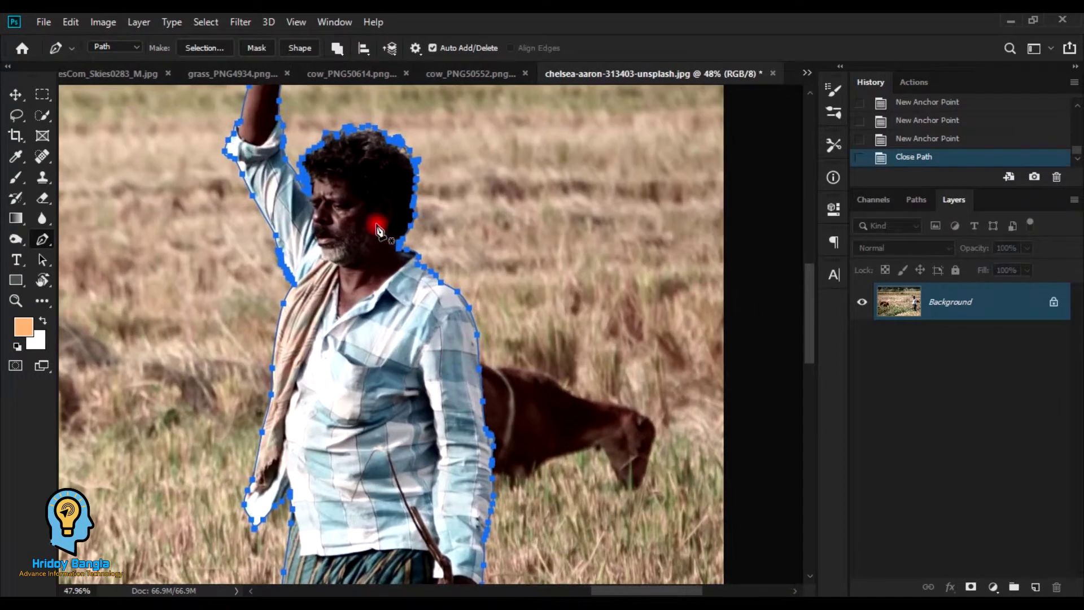
pyautogui.rightClick(378, 231)
pyautogui.click(418, 291)
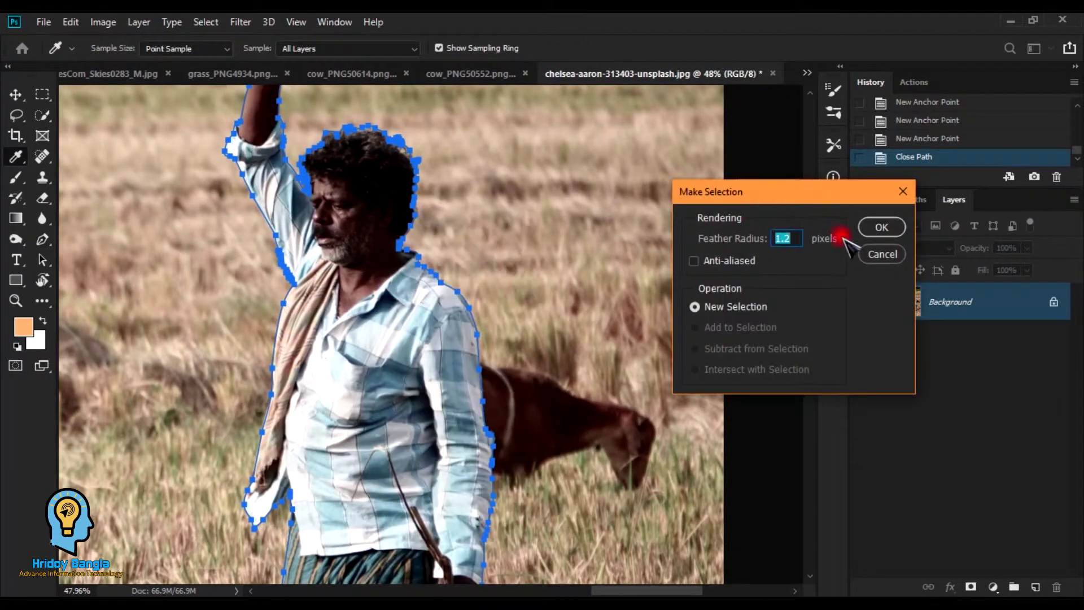
pyautogui.click(889, 232)
# Step: Refine the farmer's selection with Select and Mask and inspect the edge around the hair
pyautogui.moveTo(444, 215); pyautogui.dragTo(443, 363)
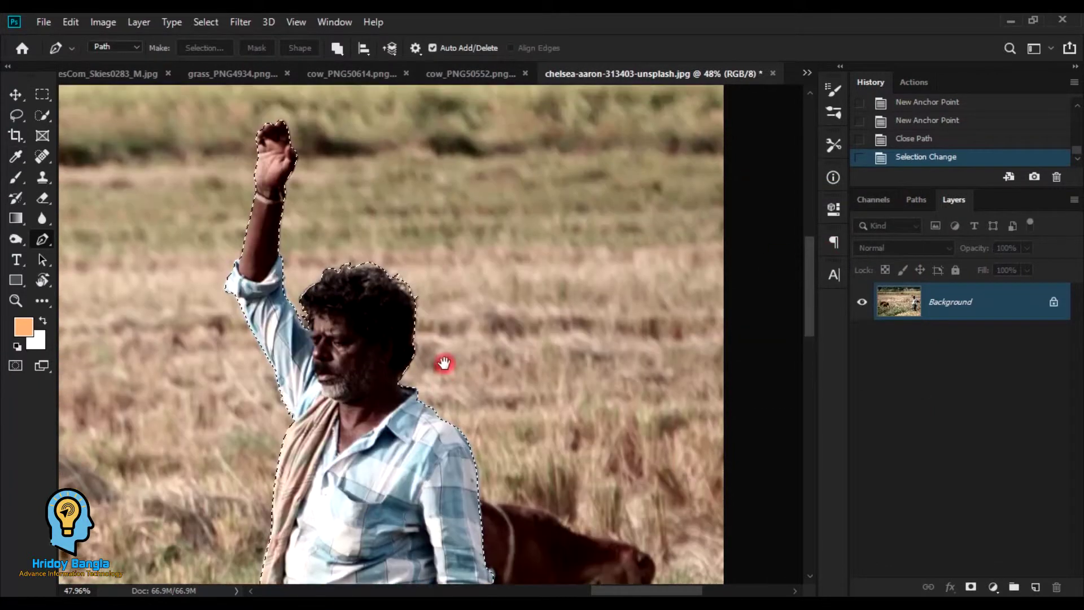
pyautogui.moveTo(400, 308); pyautogui.dragTo(489, 367)
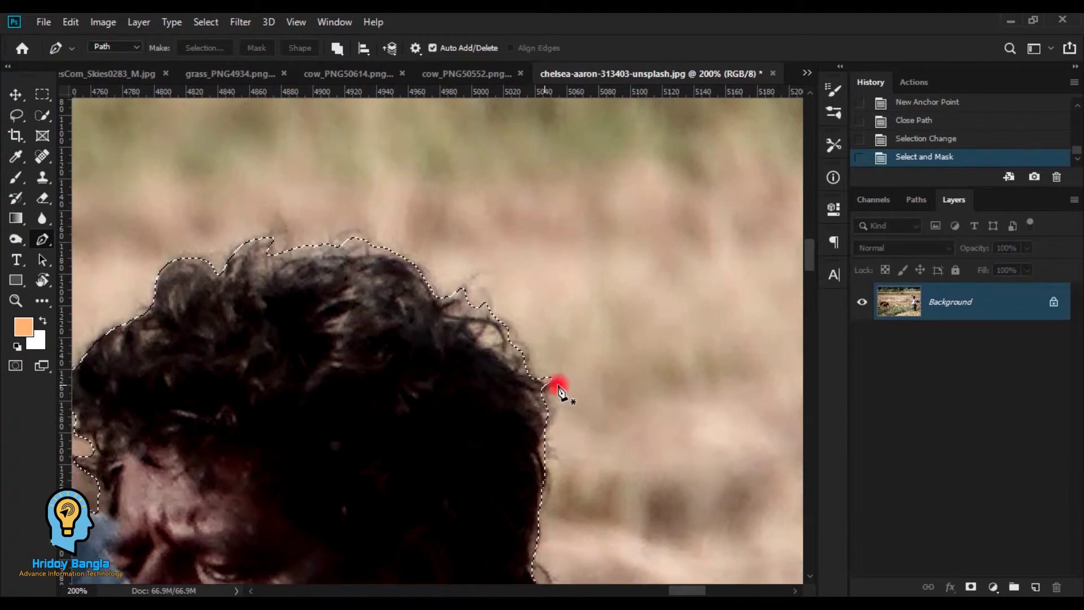
pyautogui.moveTo(517, 379); pyautogui.dragTo(440, 396)
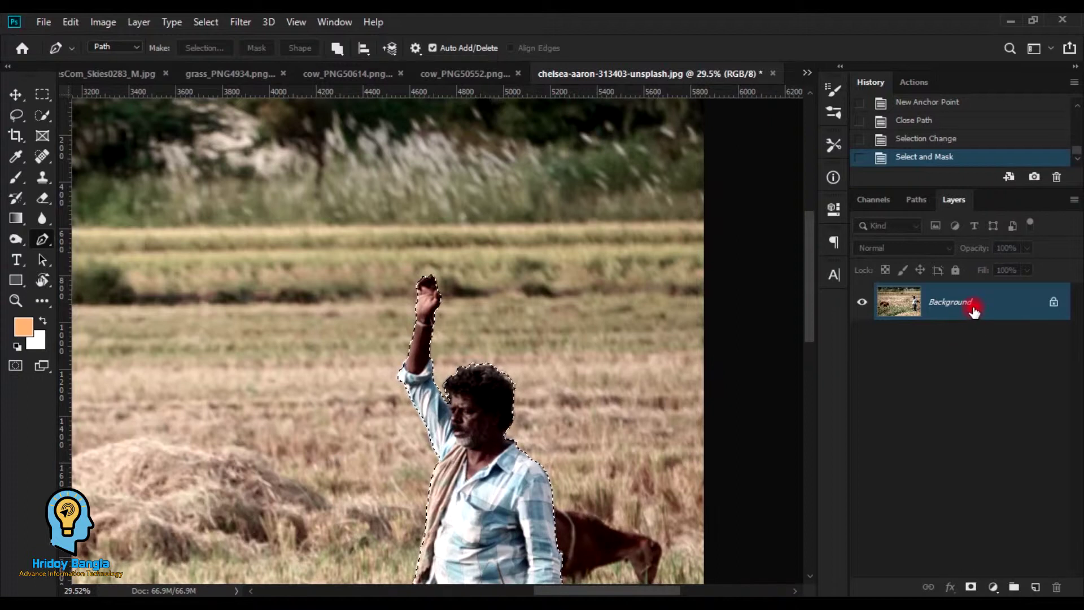
# Step: Convert the Background to the regular layer Layer 0, invert the selection and delete everything around the farmer
pyautogui.doubleClick(996, 288)
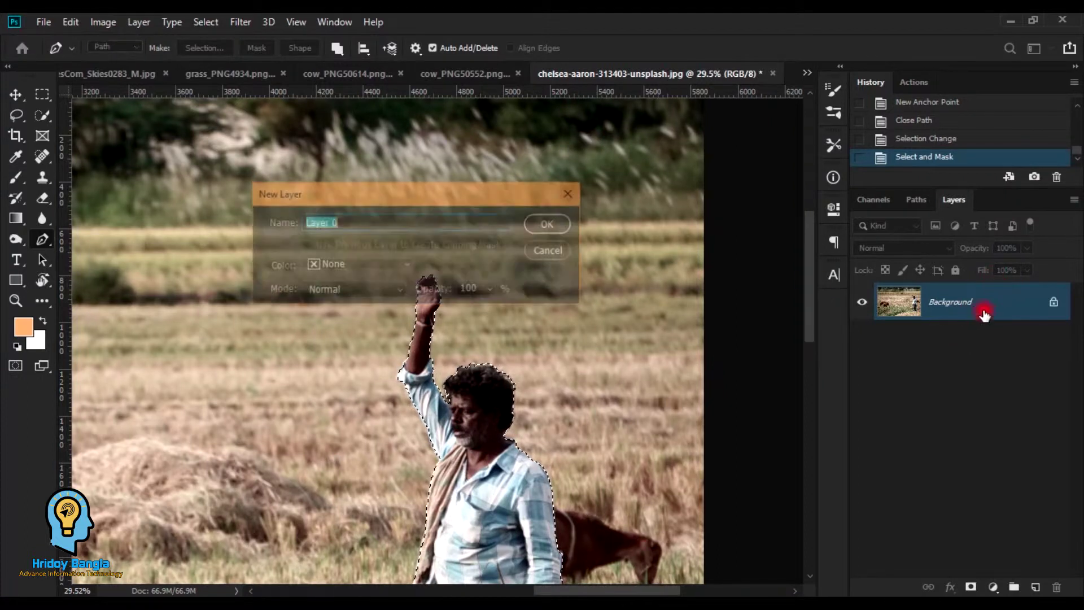
pyautogui.click(552, 222)
pyautogui.press('m')
pyautogui.hotkey('ctrl', 'shift', 'i')
pyautogui.press('Delete')
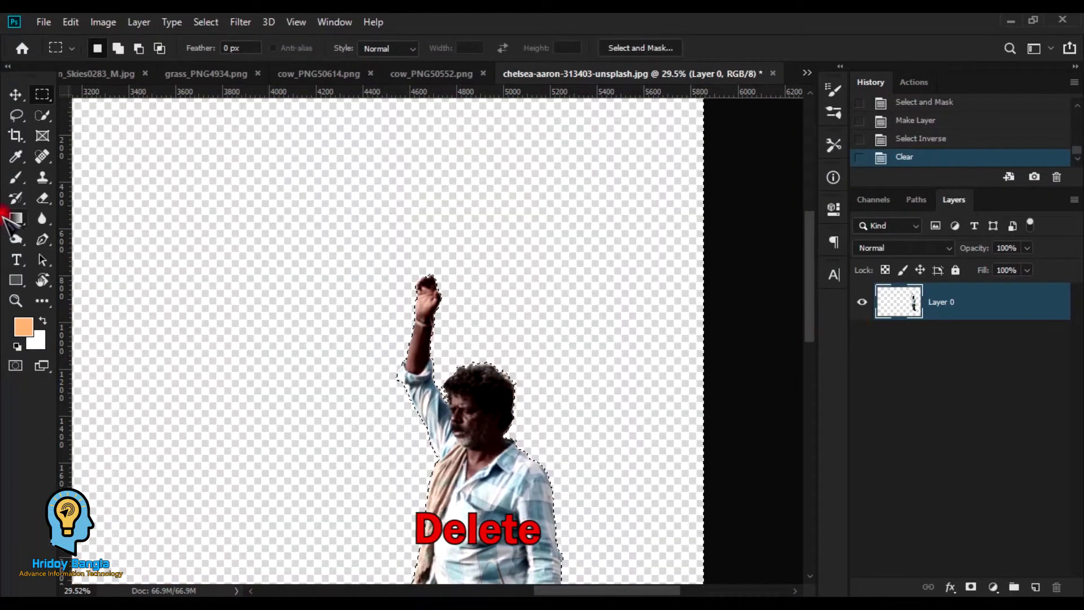
# Step: Clear the selection around the cut-out farmer and activate the Move tool
pyautogui.click(11, 96)
pyautogui.moveTo(393, 350); pyautogui.dragTo(337, 324)
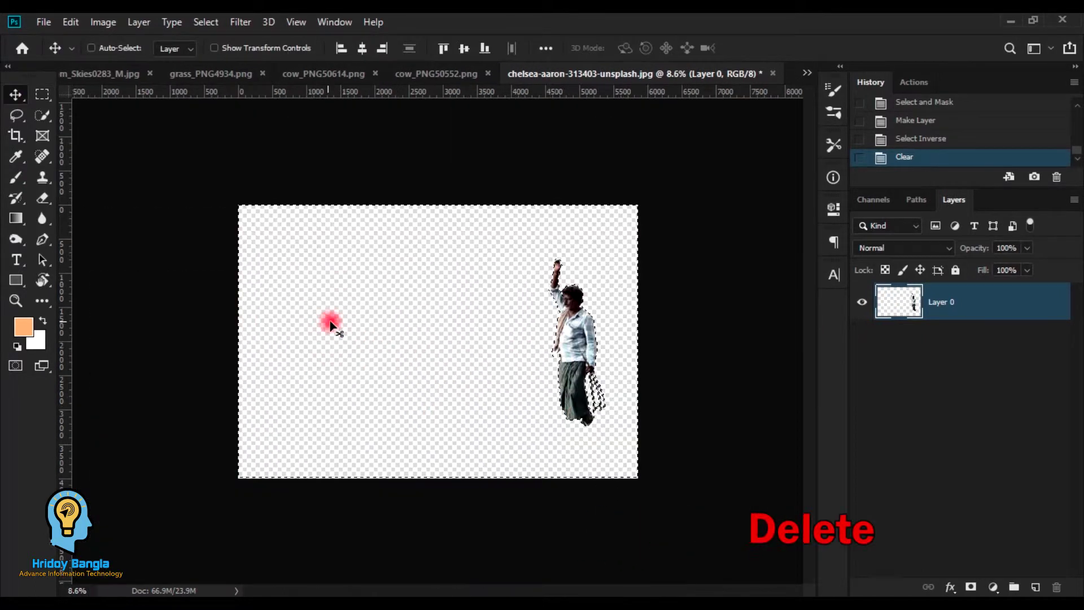
pyautogui.click(42, 94)
pyautogui.rightClick(509, 272)
pyautogui.click(543, 281)
pyautogui.click(16, 94)
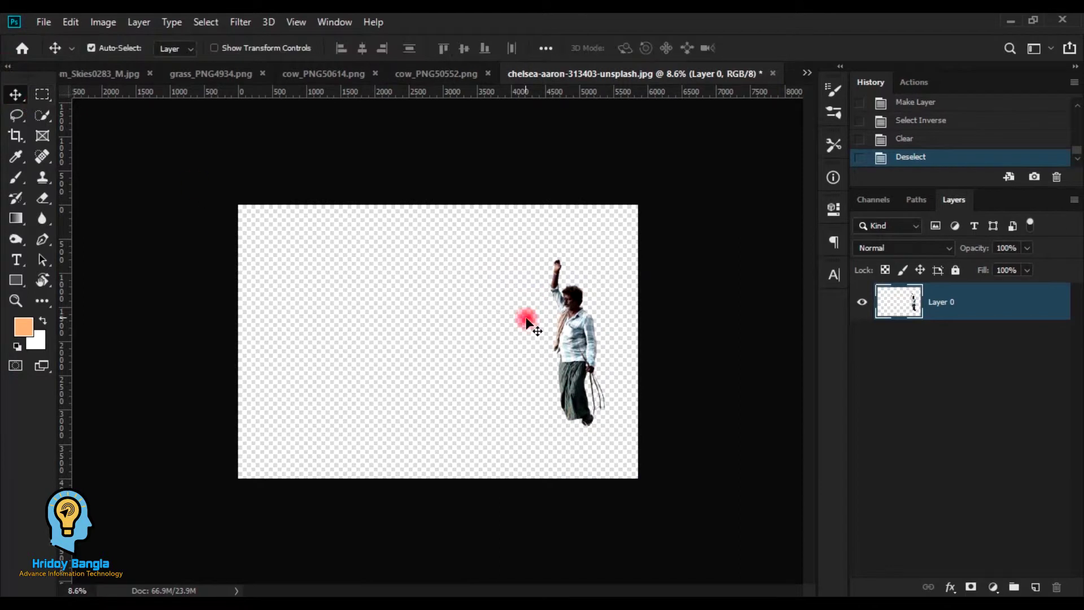
# Step: Bring the cut-out farmer into the sunset composite as a new layer beneath the small cow's layer
pyautogui.moveTo(587, 319); pyautogui.dragTo(432, 58)
pyautogui.moveTo(125, 76); pyautogui.dragTo(415, 415)
pyautogui.hotkey('ctrl', '-')
pyautogui.hotkey('ctrl', '-')
pyautogui.hotkey('ctrl', '-')
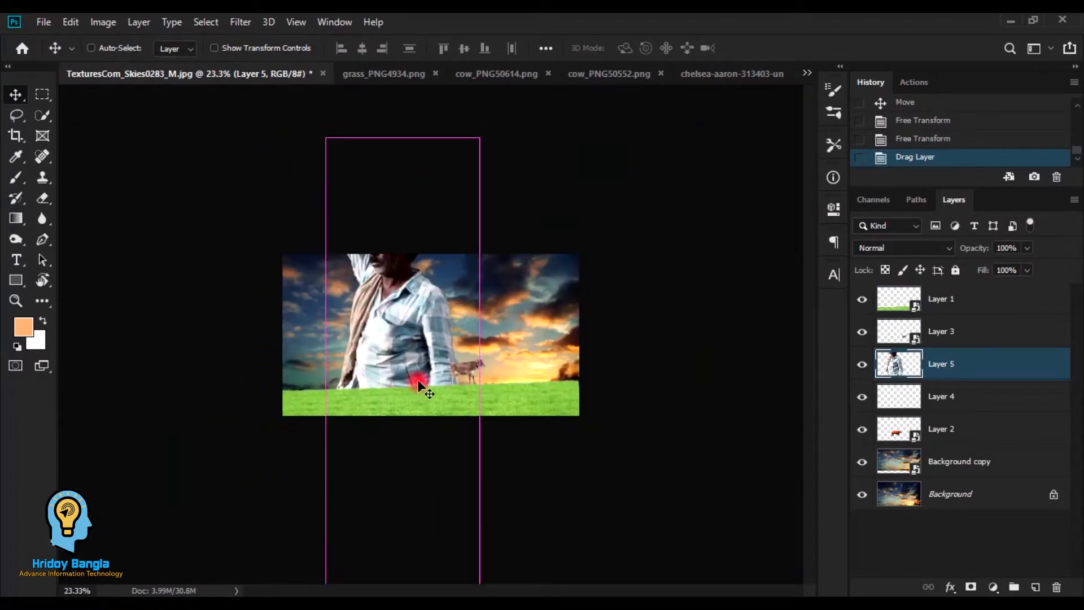
# Step: Convert the farmer's Layer 5 to a Smart Object and scale it proportionally to 22.66%
pyautogui.hotkey('ctrl', 't')
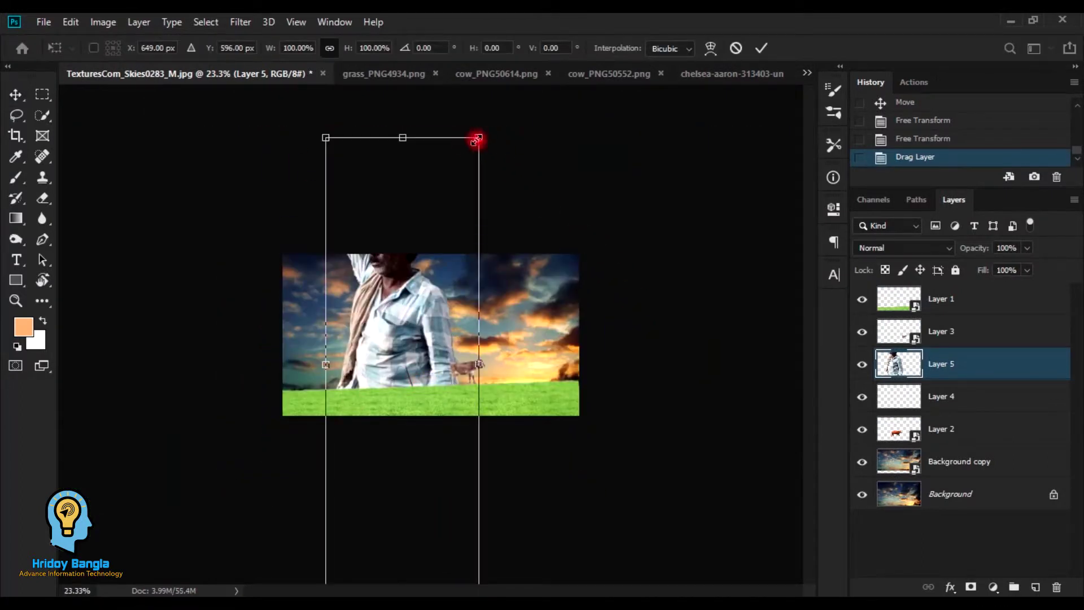
pyautogui.rightClick(990, 383)
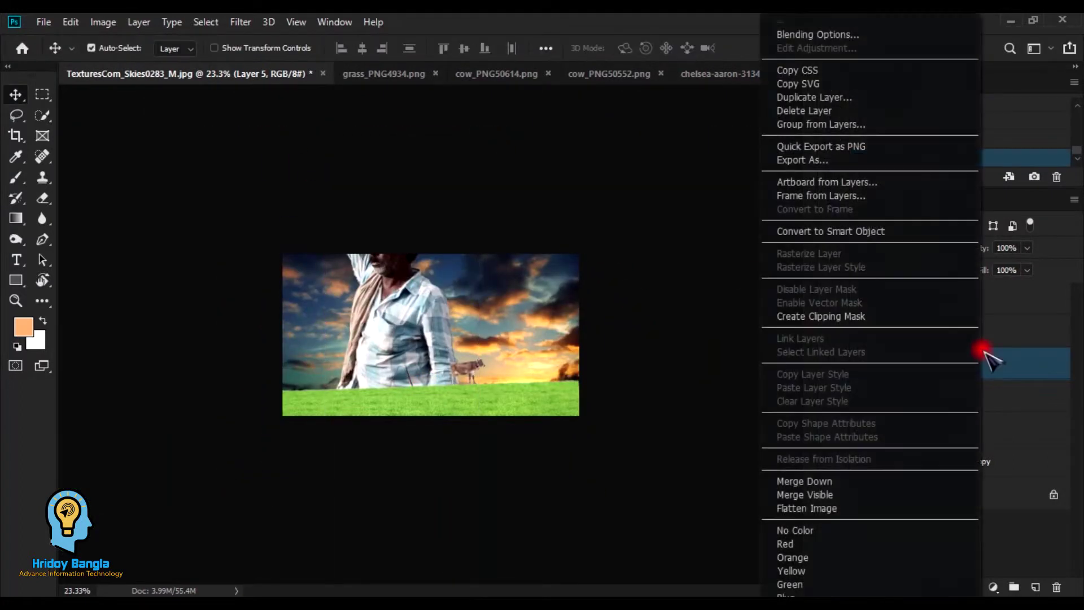
pyautogui.click(869, 233)
pyautogui.hotkey('ctrl', 't')
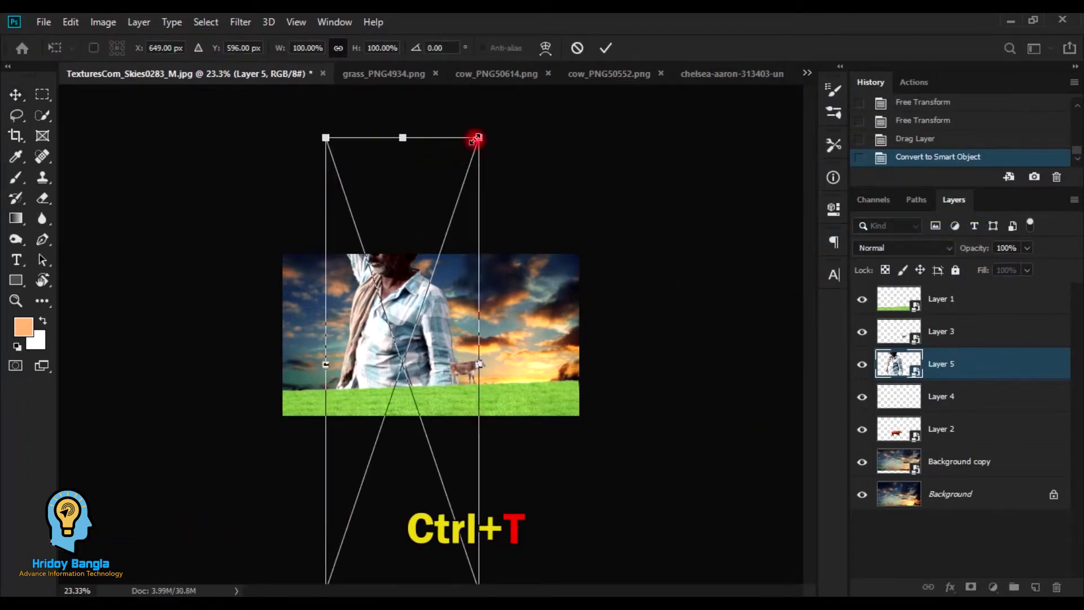
pyautogui.moveTo(476, 138); pyautogui.dragTo(420, 312)
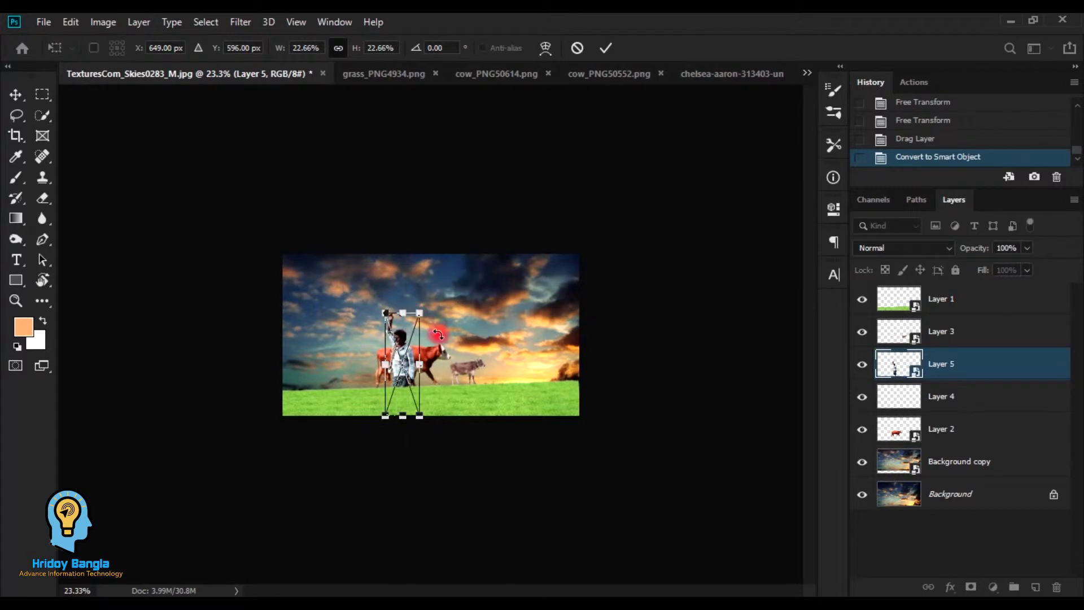
pyautogui.press('Return')
pyautogui.moveTo(388, 363); pyautogui.dragTo(483, 464)
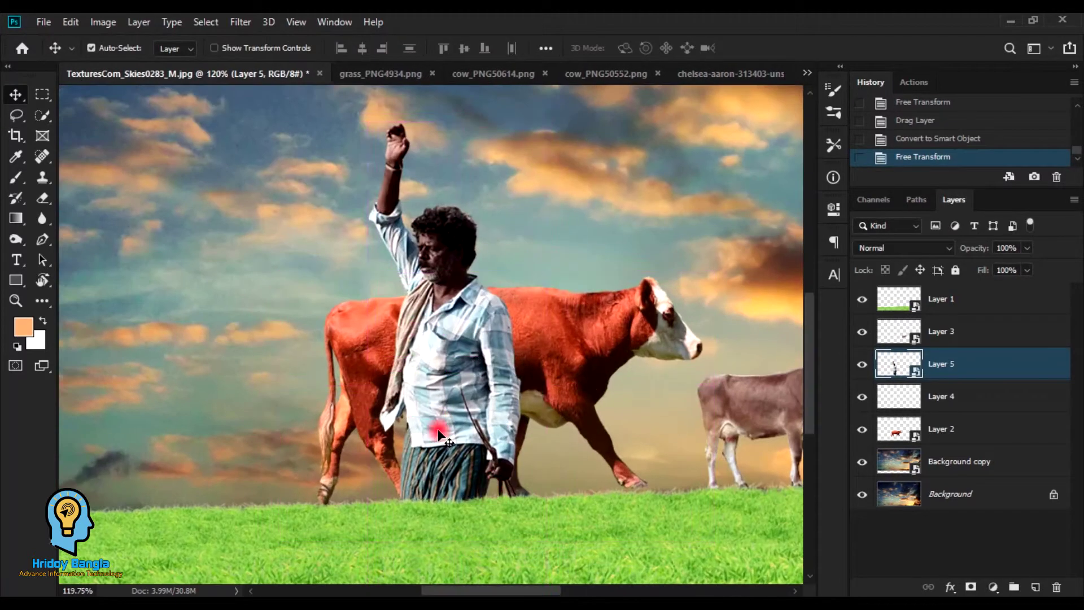
# Step: Shift the farmer toward the red cow's hindquarters and flip him horizontally with Free Transform
pyautogui.moveTo(438, 429); pyautogui.dragTo(366, 412)
pyautogui.hotkey('ctrl', 't')
pyautogui.rightClick(379, 357)
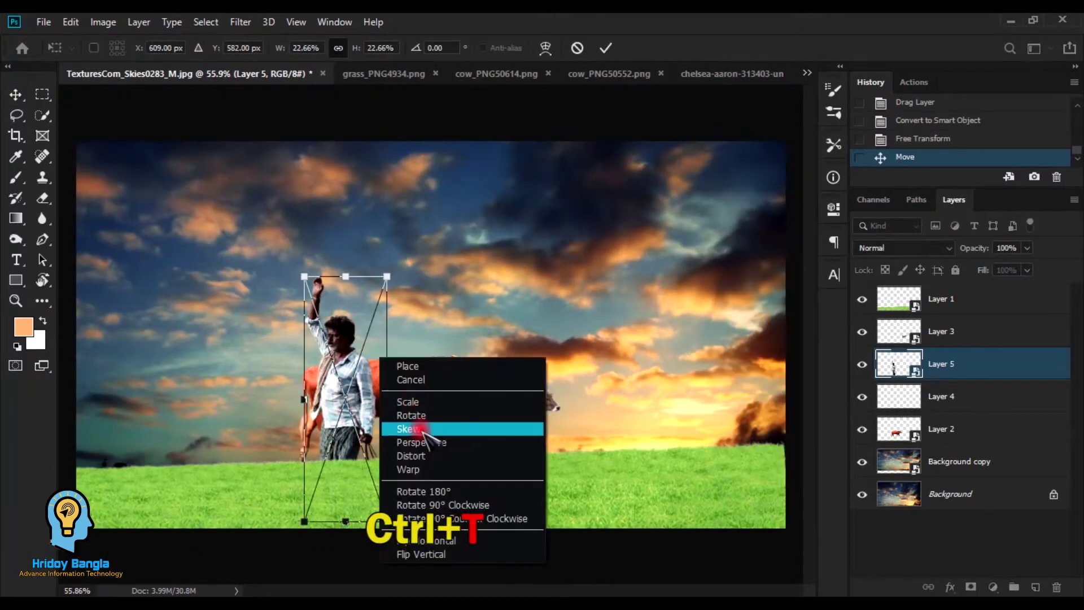
pyautogui.click(459, 541)
pyautogui.moveTo(459, 494); pyautogui.dragTo(394, 418)
pyautogui.press('Return')
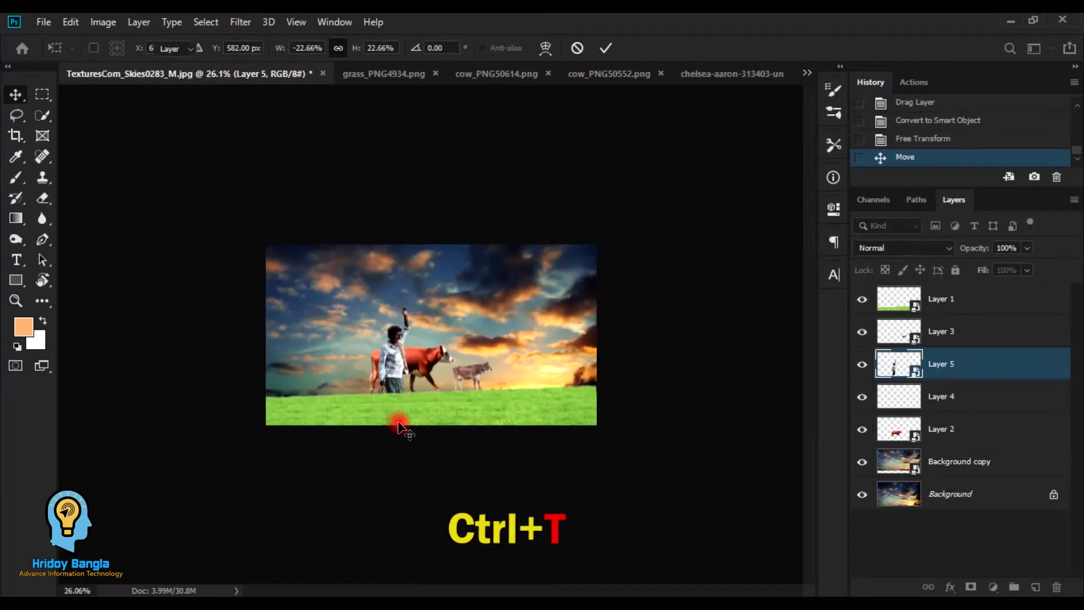
pyautogui.moveTo(380, 345); pyautogui.dragTo(415, 429)
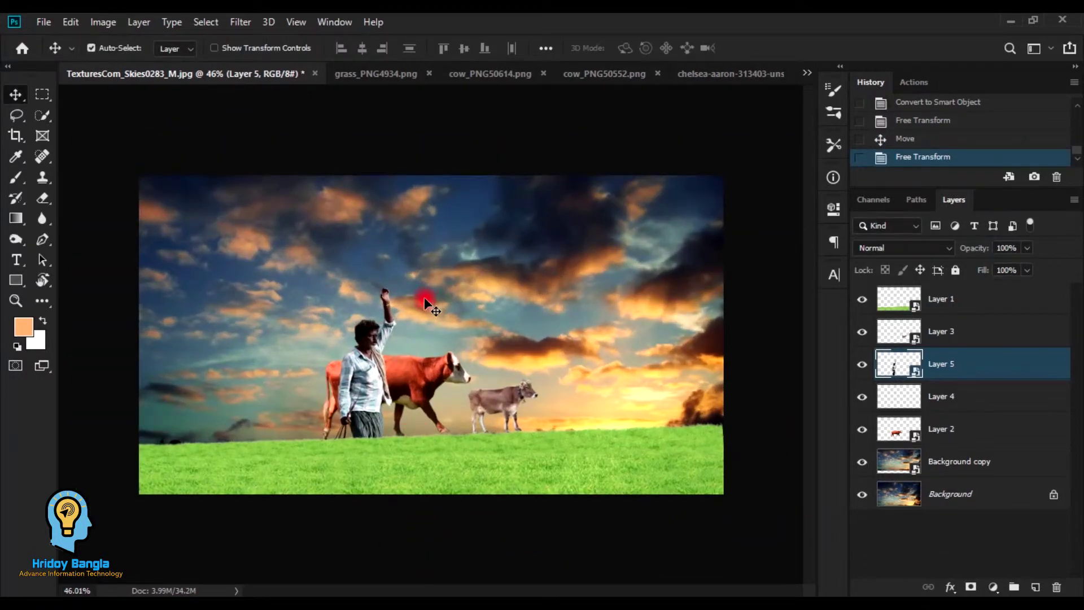
# Step: Scale the farmer down to about 16% with Free Transform, setting him against the red cow to match their sizes
pyautogui.moveTo(378, 352); pyautogui.dragTo(354, 288)
pyautogui.hotkey('ctrl', 't')
pyautogui.moveTo(318, 209); pyautogui.dragTo(295, 267)
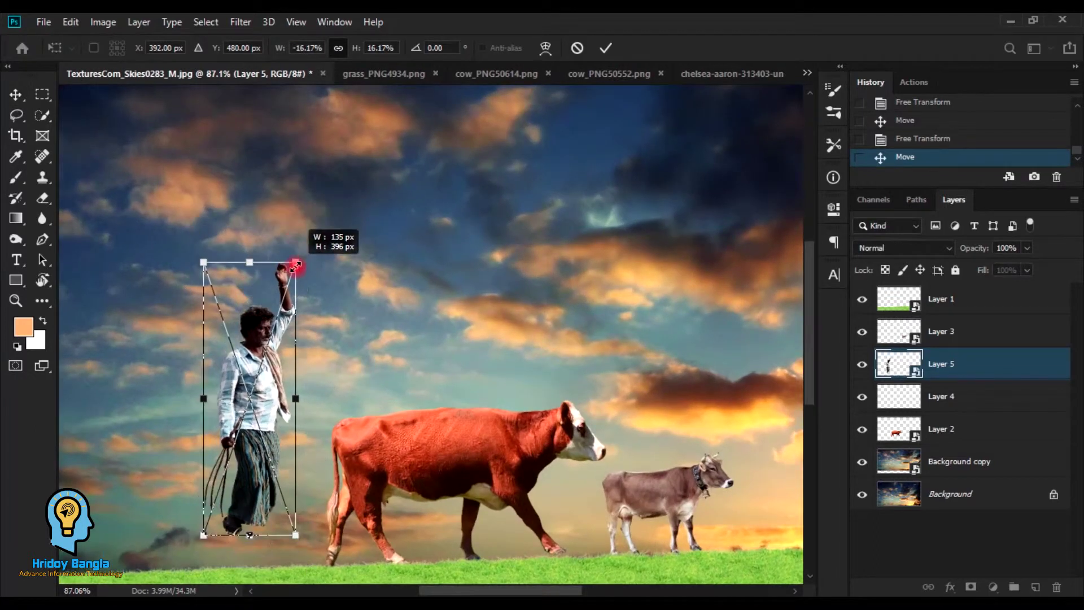
pyautogui.moveTo(276, 393); pyautogui.dragTo(451, 428)
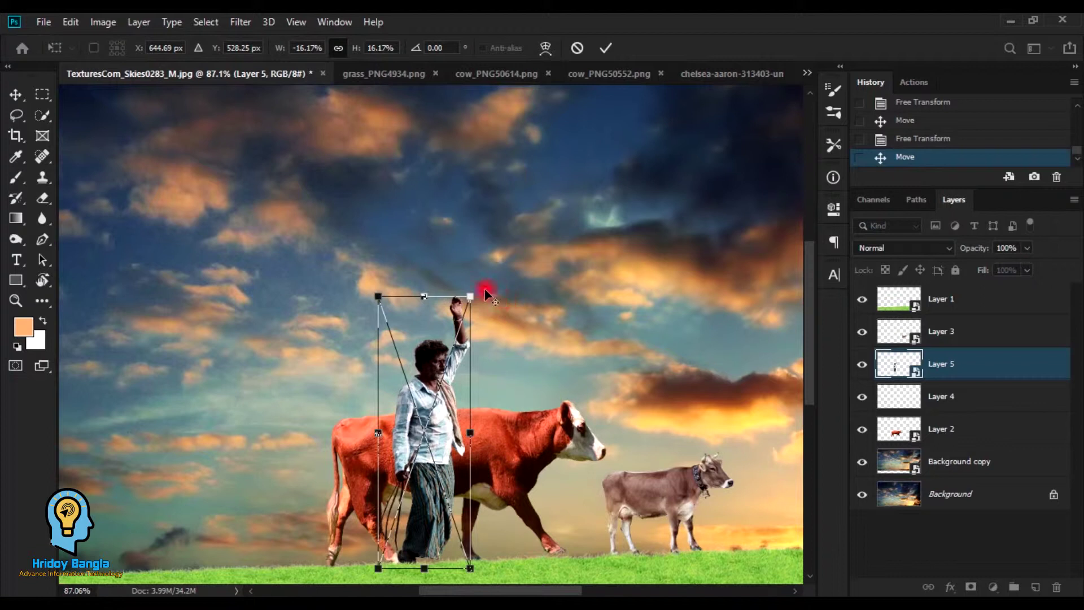
pyautogui.moveTo(472, 295); pyautogui.dragTo(473, 299)
pyautogui.press('Return')
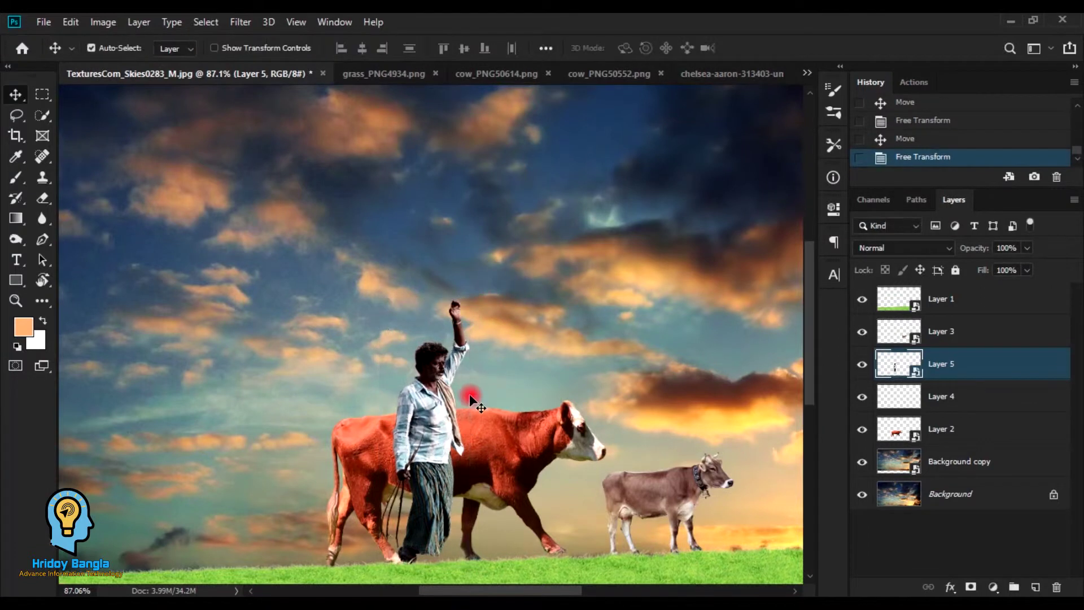
# Step: Position the farmer on the grass ridge behind the red cow, leaving a clear gap between him and the animal
pyautogui.hotkey('ctrl', '-')
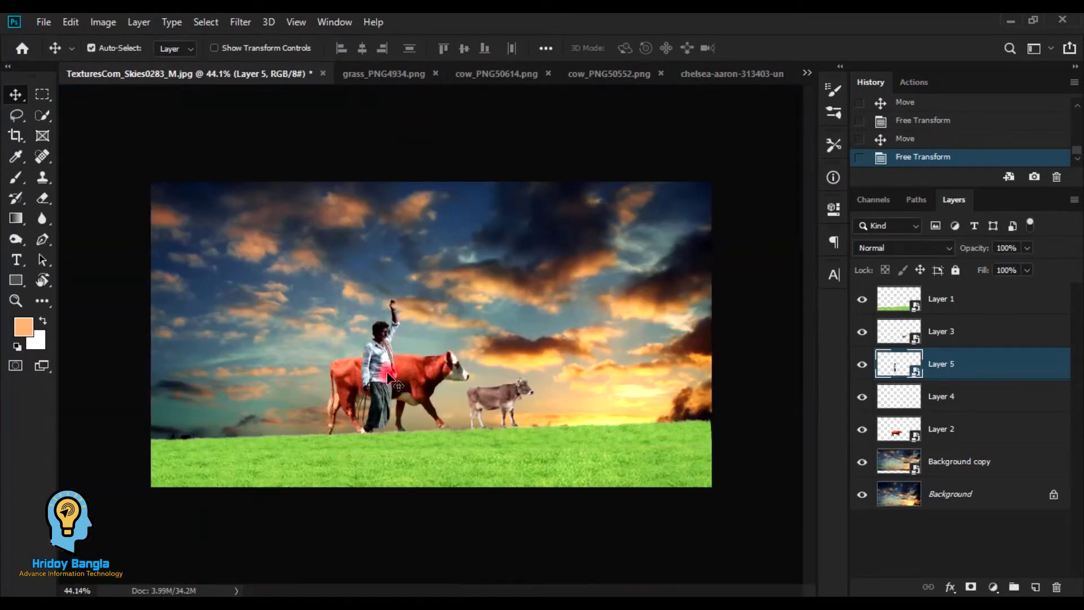
pyautogui.moveTo(389, 371); pyautogui.dragTo(270, 380)
pyautogui.moveTo(339, 344); pyautogui.dragTo(390, 361)
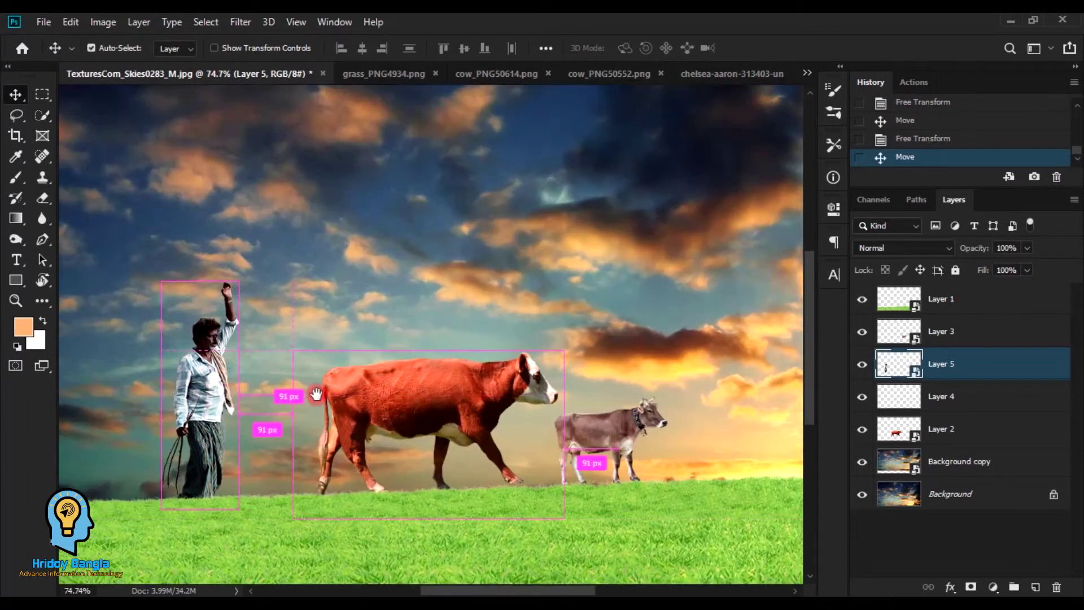
pyautogui.moveTo(341, 418); pyautogui.dragTo(307, 414)
pyautogui.moveTo(204, 385); pyautogui.dragTo(221, 382)
pyautogui.moveTo(215, 438); pyautogui.dragTo(246, 452)
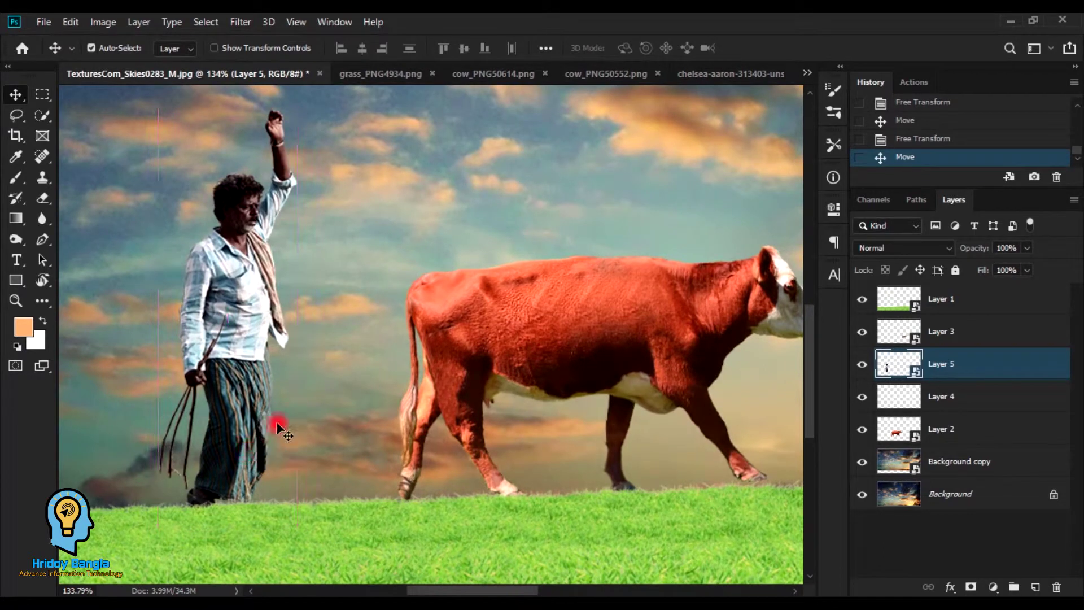
pyautogui.moveTo(367, 400); pyautogui.dragTo(305, 411)
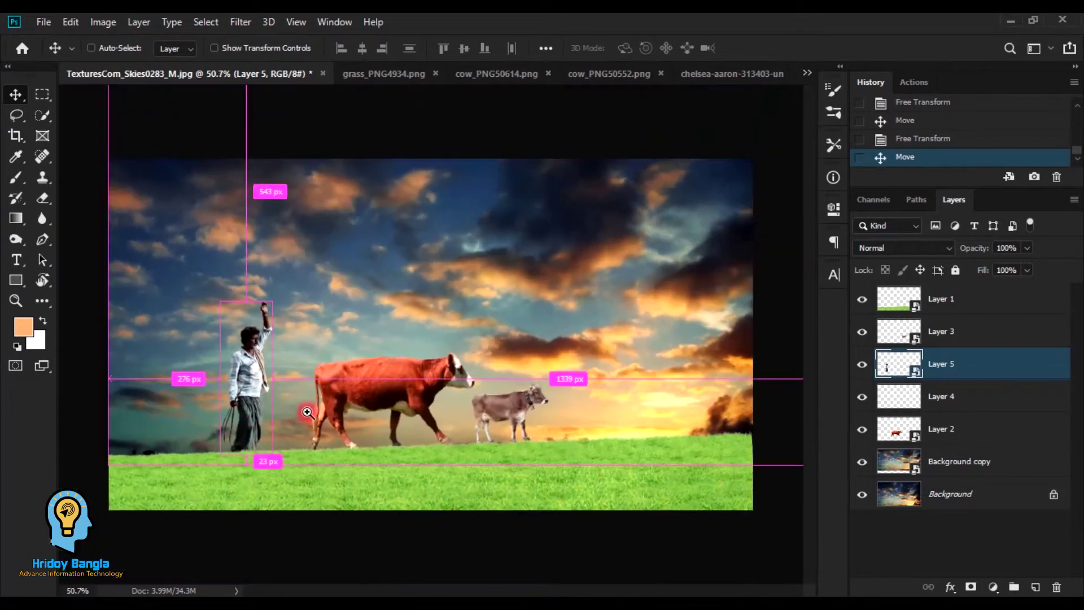
pyautogui.moveTo(250, 375); pyautogui.dragTo(238, 379)
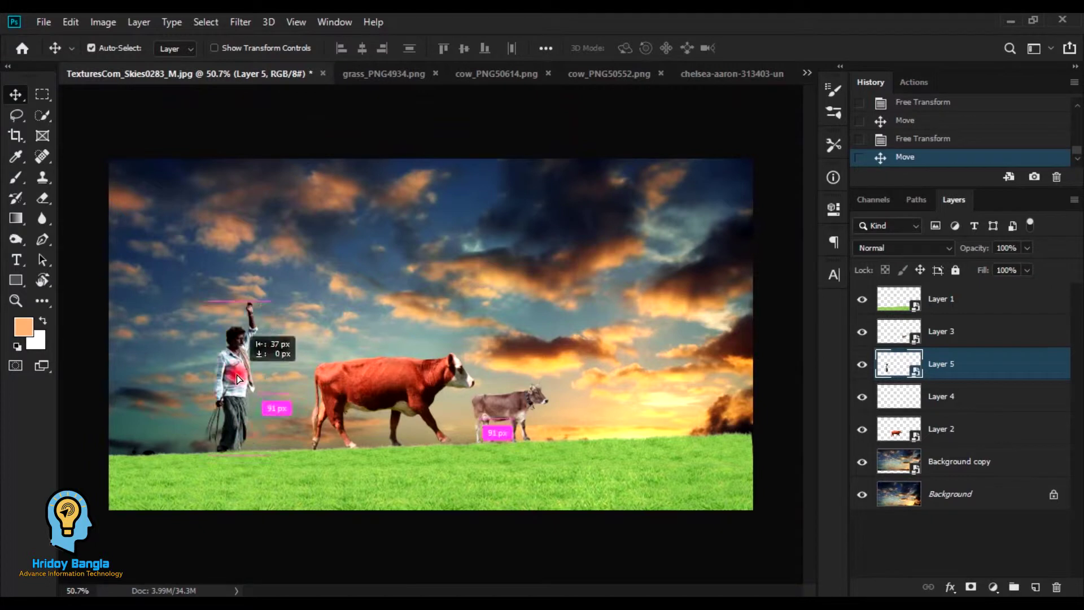
pyautogui.moveTo(288, 472)
pyautogui.mouseDown()
pyautogui.moveTo(310, 474)
pyautogui.moveTo(274, 474)
pyautogui.mouseUp()
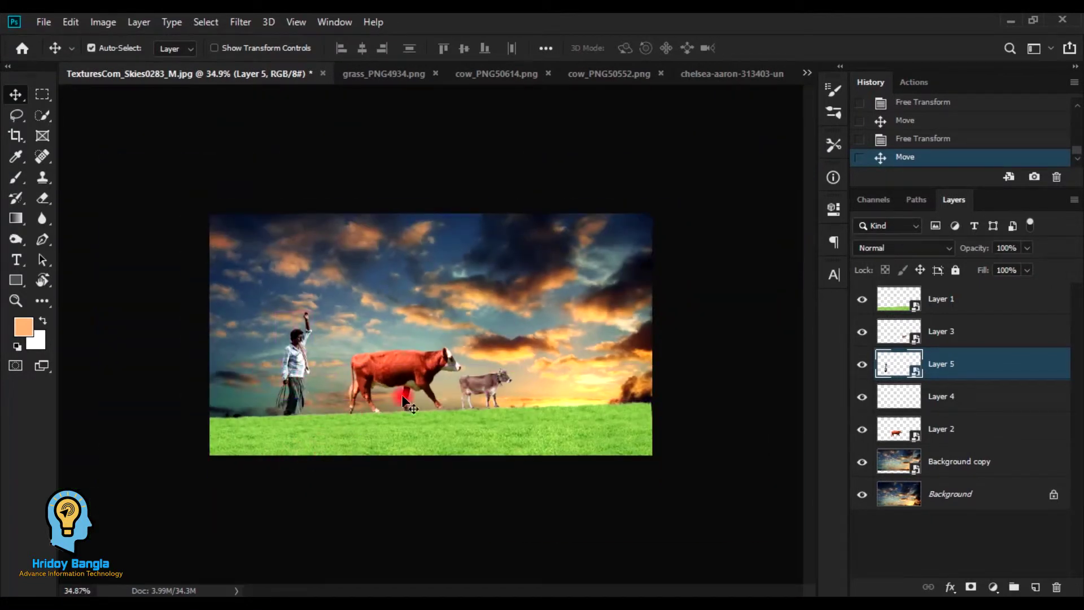
# Step: Place the small cow's Layer 3 below Layer 5 and merge it with Layer 4
pyautogui.moveTo(494, 395); pyautogui.dragTo(593, 473)
pyautogui.click(508, 397)
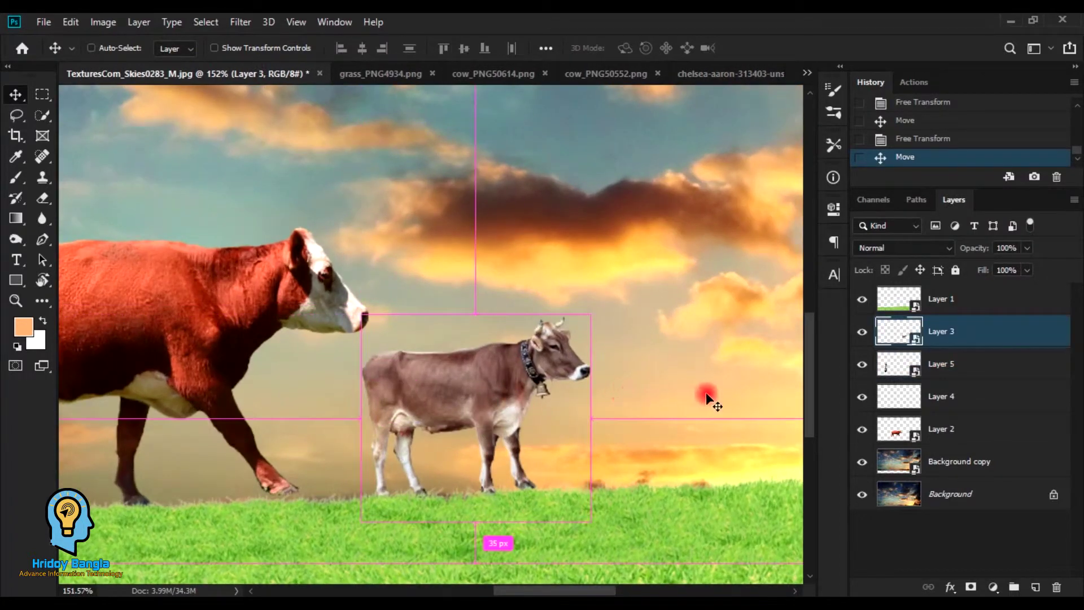
pyautogui.click(856, 336)
pyautogui.click(856, 334)
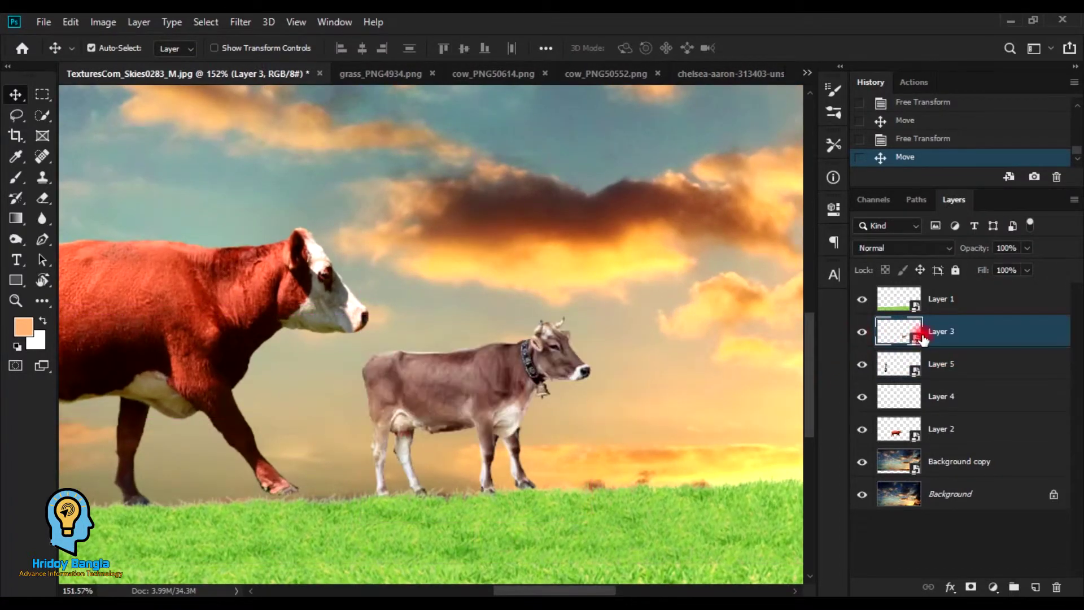
pyautogui.keyDown('ctrl'); pyautogui.click(973, 374); pyautogui.keyUp('ctrl')
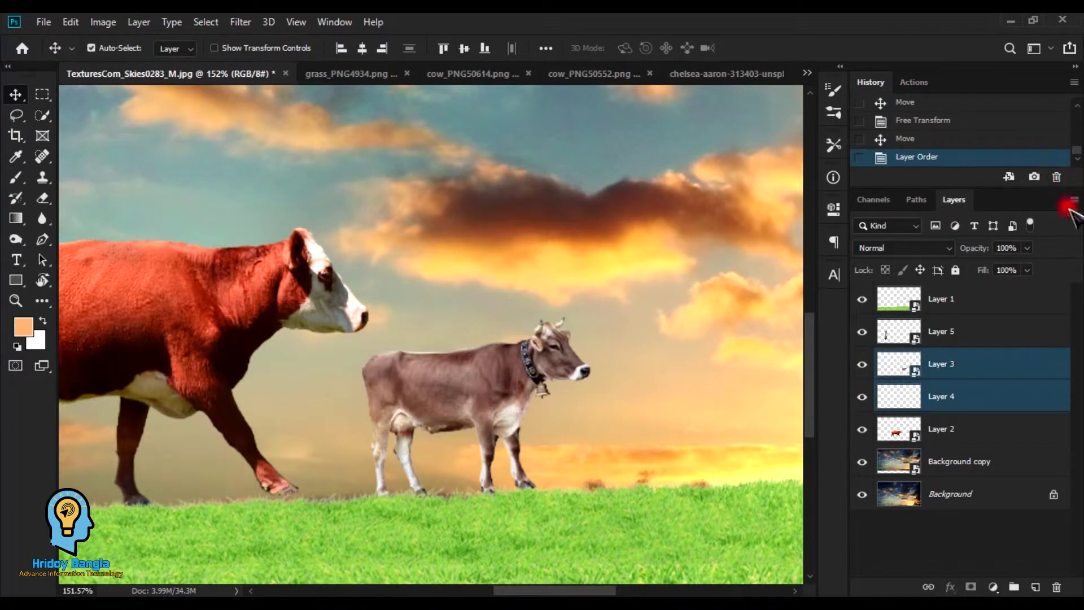
pyautogui.click(1073, 201)
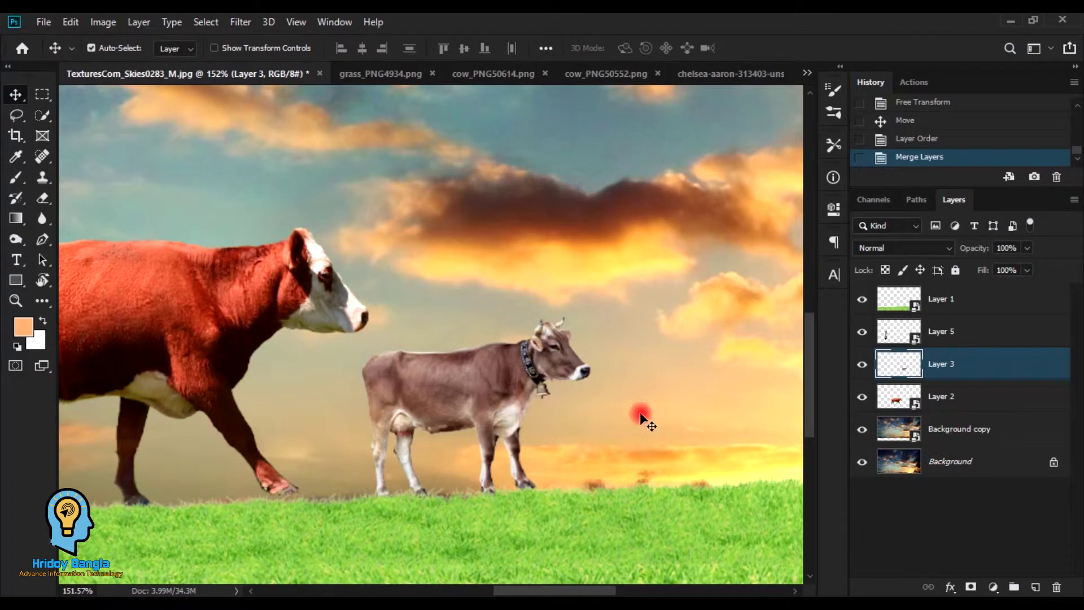
# Step: Check the merged small cow layer by toggling its visibility and tilt the cow slightly with Free Transform
pyautogui.click(859, 366)
pyautogui.click(860, 366)
pyautogui.hotkey('ctrl', 't')
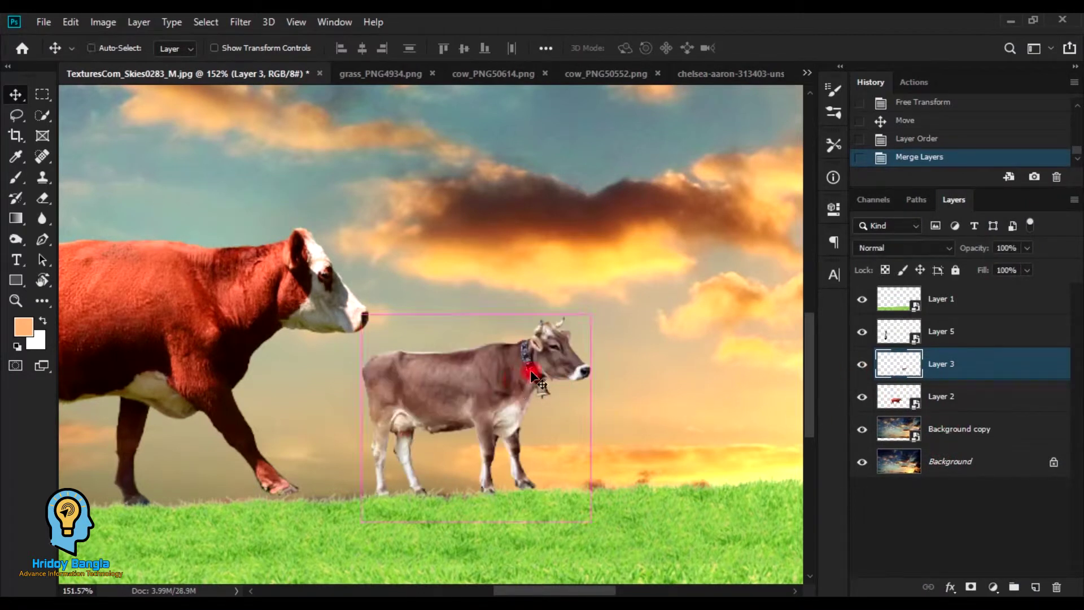
pyautogui.moveTo(606, 352); pyautogui.dragTo(608, 356)
pyautogui.press('Return')
pyautogui.moveTo(556, 393); pyautogui.dragTo(488, 408)
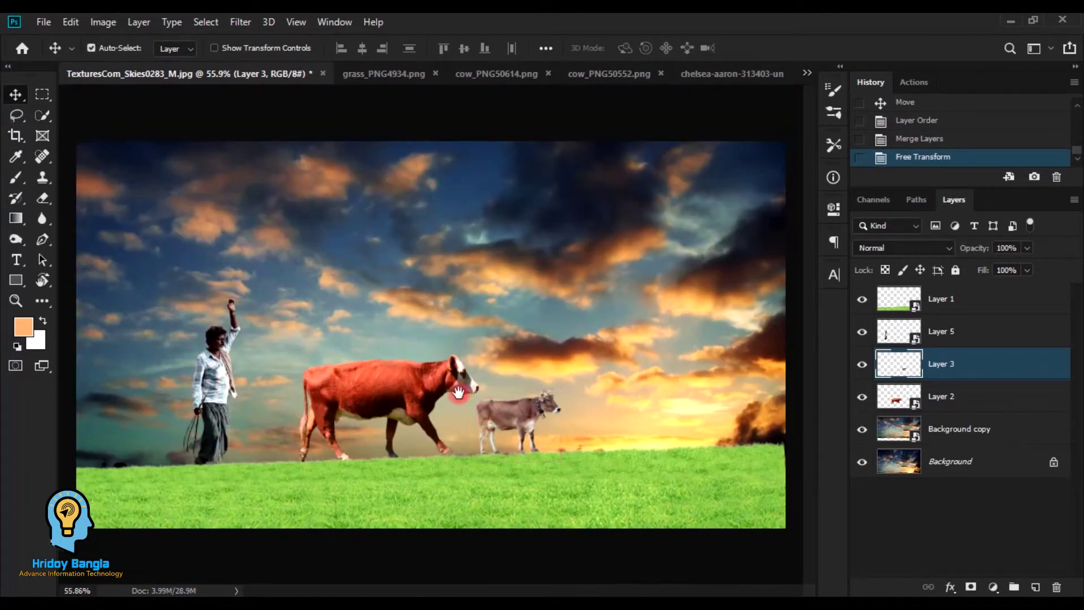
pyautogui.click(42, 22)
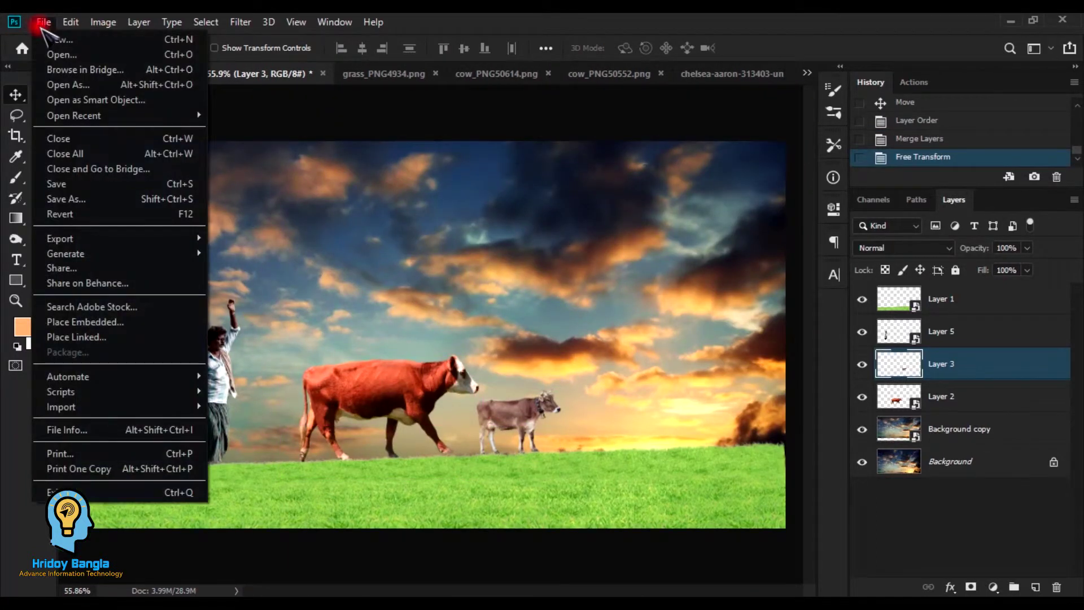
pyautogui.click(56, 55)
pyautogui.click(897, 180)
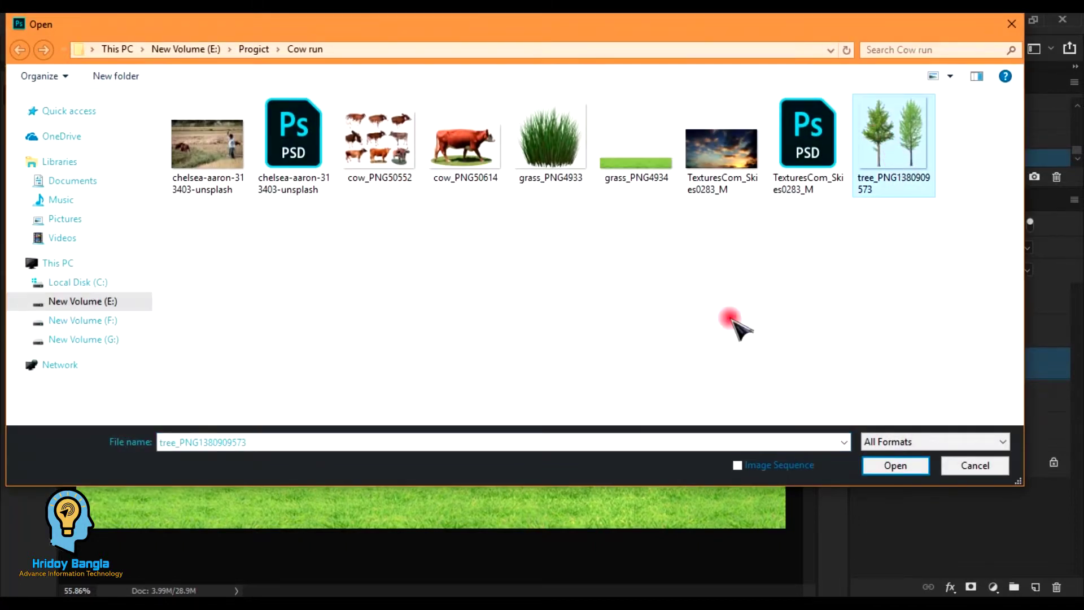
pyautogui.click(884, 468)
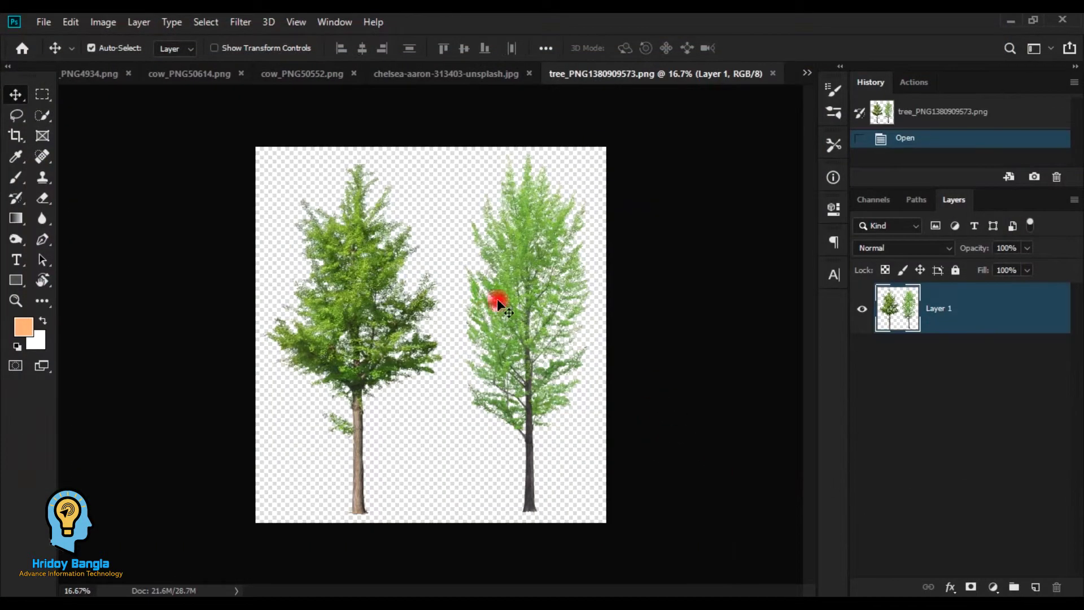
pyautogui.moveTo(491, 327); pyautogui.dragTo(156, 58)
pyautogui.moveTo(527, 312); pyautogui.dragTo(517, 358)
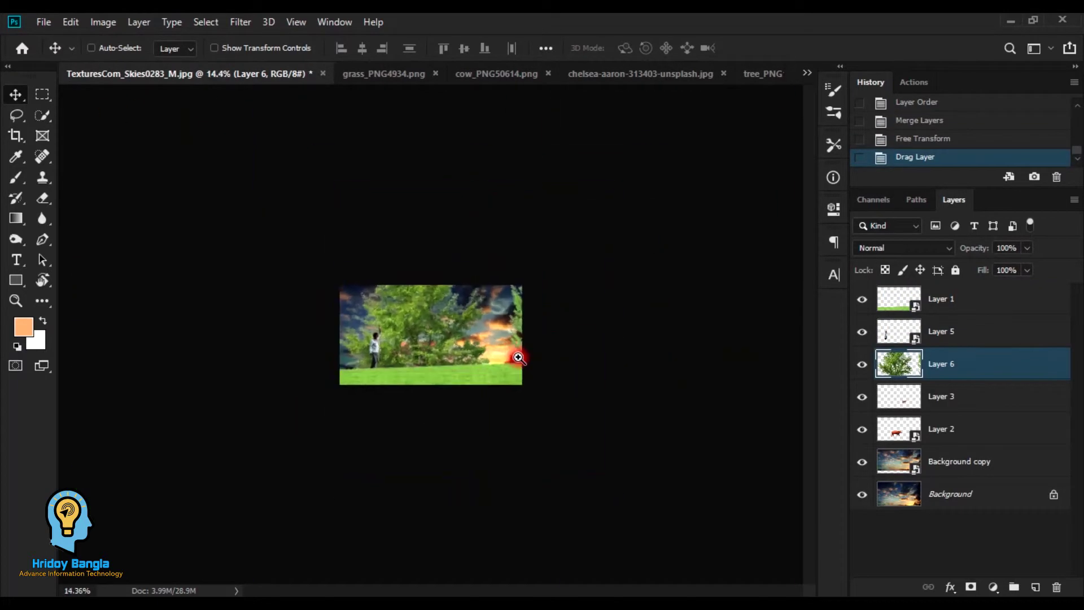
pyautogui.hotkey('ctrl', 't')
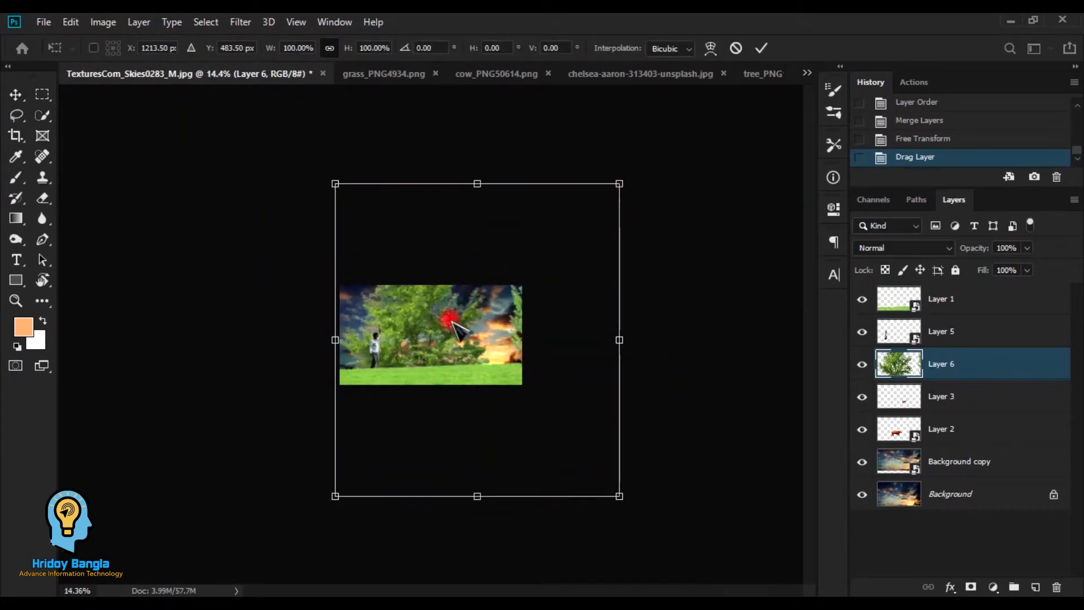
pyautogui.hotkey('alt', 'space')
pyautogui.click(583, 324)
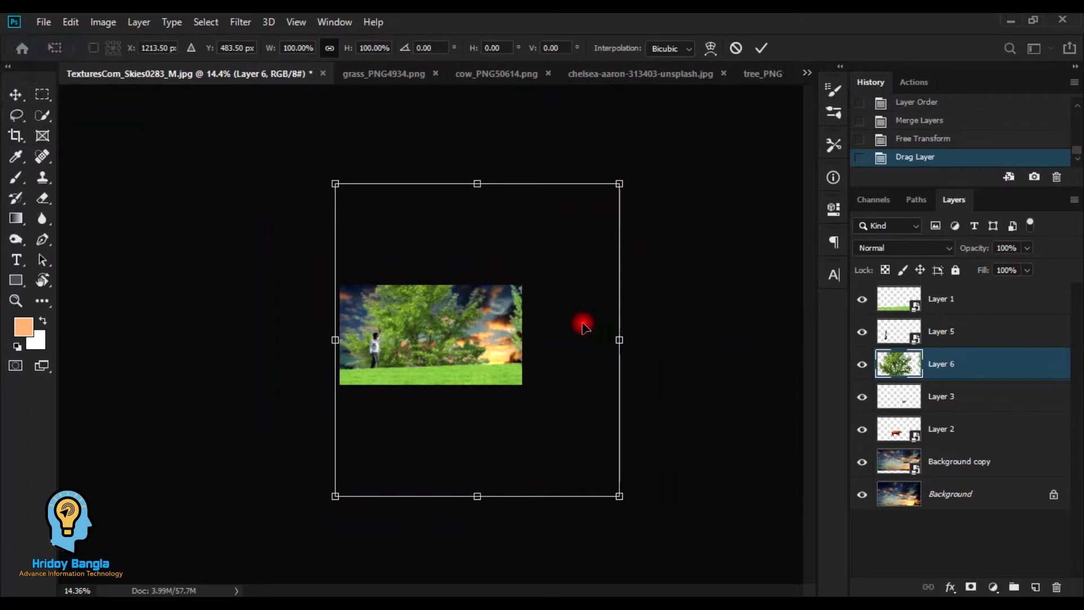
pyautogui.press('Escape')
# Step: Convert the trees' Layer 6 to a Smart Object and scale the trees down to stand on the right part of the field
pyautogui.rightClick(985, 374)
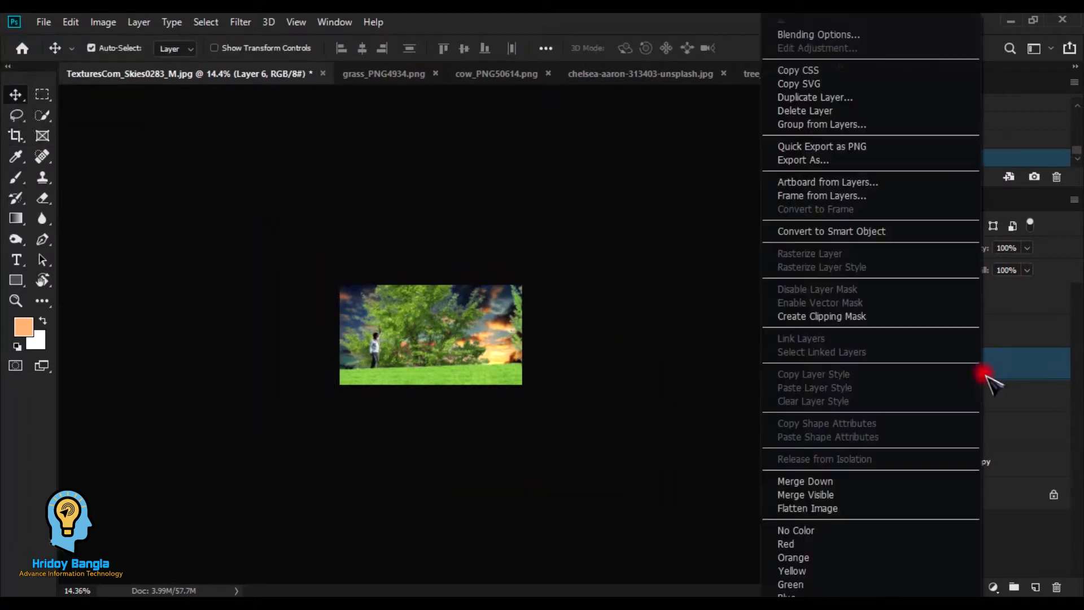
pyautogui.click(866, 234)
pyautogui.moveTo(515, 288); pyautogui.dragTo(557, 362)
pyautogui.hotkey('ctrl', 't')
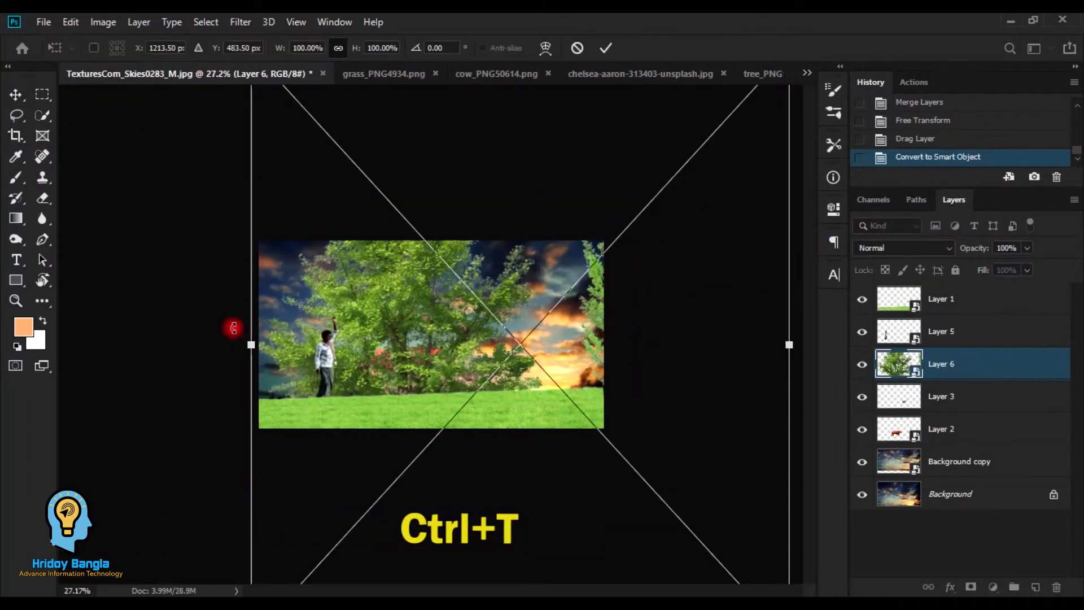
pyautogui.moveTo(254, 342); pyautogui.dragTo(453, 497)
pyautogui.press('Return')
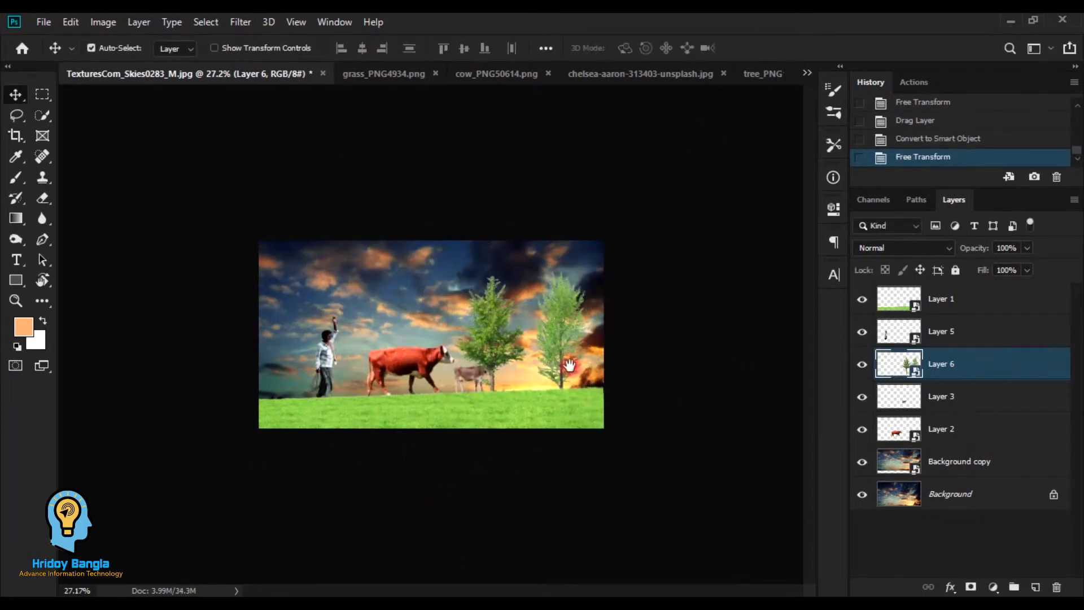
# Step: Scale the trees to 19.86% and place them near the right edge of the field, ahead of the small cow
pyautogui.moveTo(568, 366); pyautogui.dragTo(603, 450)
pyautogui.moveTo(667, 368); pyautogui.dragTo(653, 391)
pyautogui.hotkey('ctrl', 't')
pyautogui.moveTo(662, 240)
pyautogui.mouseDown()
pyautogui.moveTo(649, 221)
pyautogui.moveTo(654, 252)
pyautogui.mouseUp()
pyautogui.moveTo(609, 322); pyautogui.dragTo(649, 322)
pyautogui.moveTo(638, 389); pyautogui.dragTo(670, 444)
pyautogui.press('Return')
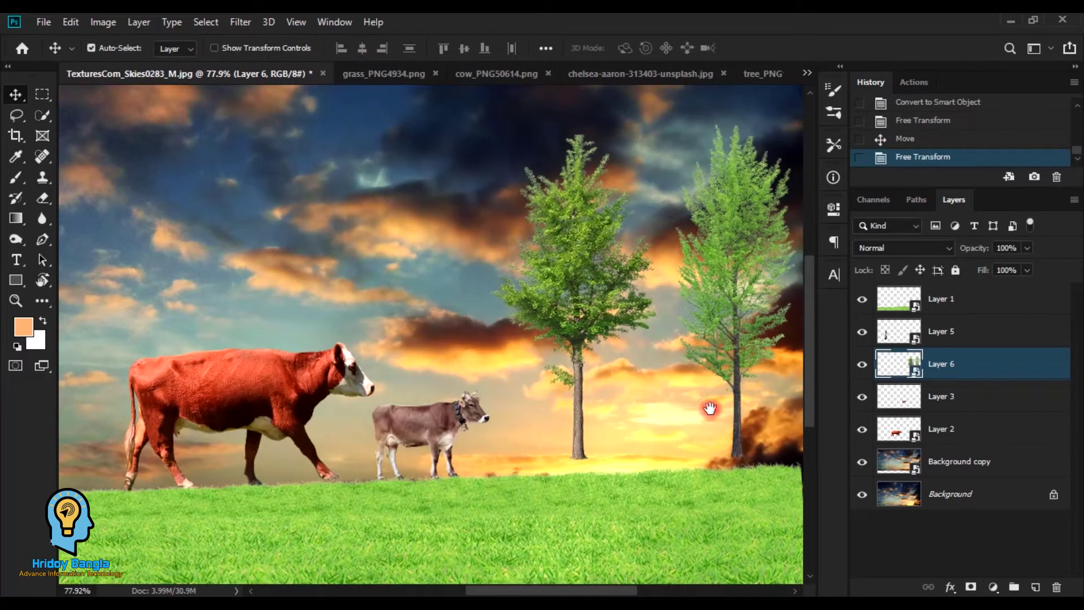
# Step: Flip the trees on Layer 6 horizontally and move them to the right edge of the field
pyautogui.moveTo(709, 411); pyautogui.dragTo(539, 404)
pyautogui.moveTo(579, 340); pyautogui.dragTo(582, 361)
pyautogui.hotkey('ctrl', 't')
pyautogui.rightClick(532, 309)
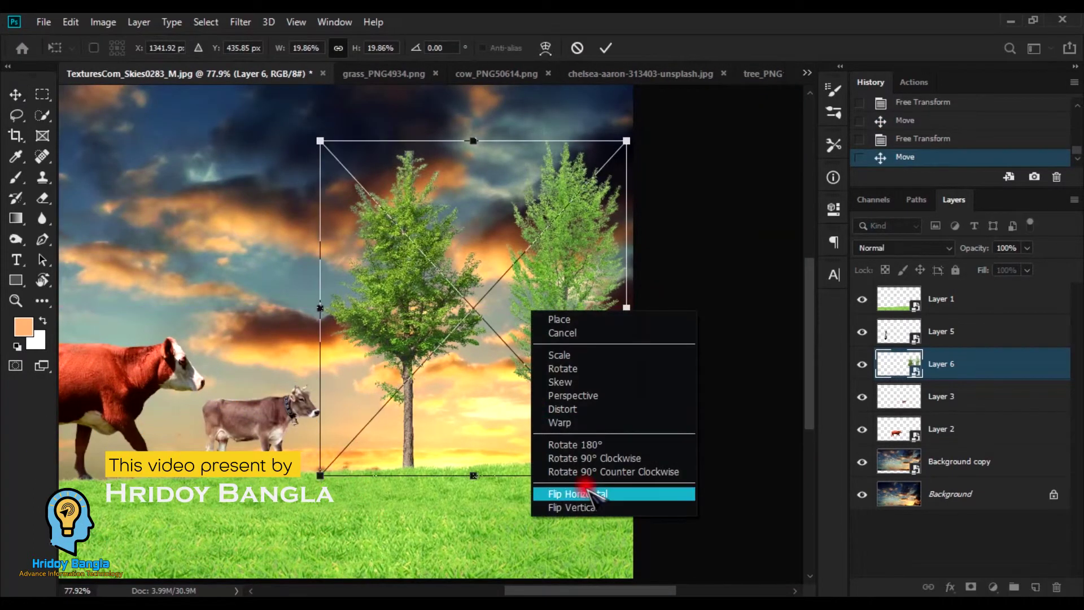
pyautogui.click(587, 494)
pyautogui.moveTo(563, 337); pyautogui.dragTo(632, 341)
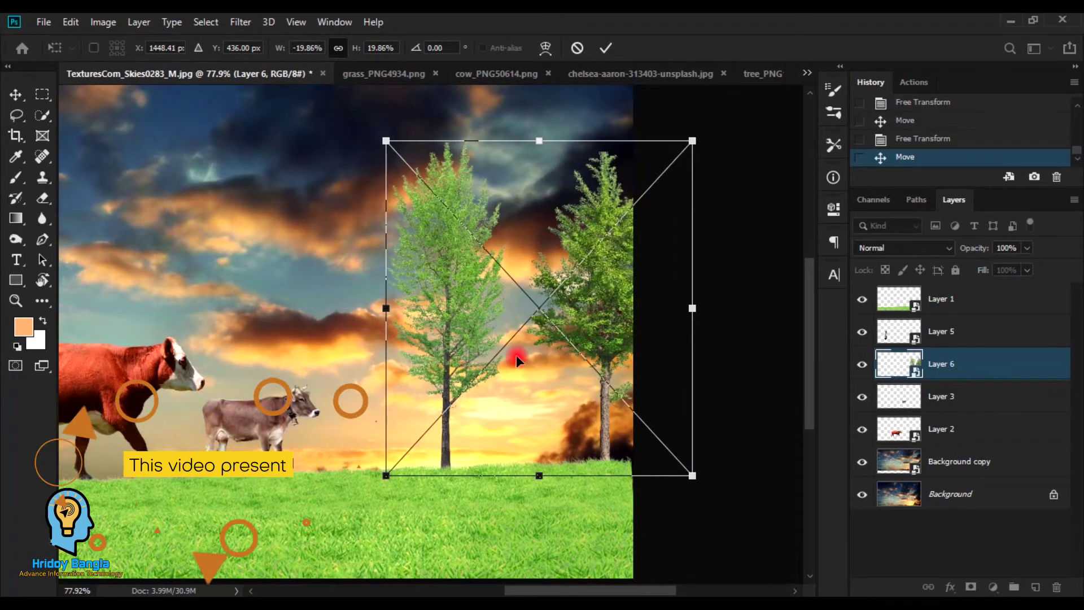
pyautogui.press('Return')
pyautogui.moveTo(614, 395)
pyautogui.mouseDown()
pyautogui.moveTo(563, 396)
pyautogui.moveTo(646, 433)
pyautogui.moveTo(617, 417)
pyautogui.mouseUp()
# Step: Open grass_PNG4933 from the Cow run folder and bring the grass tuft into the sunset composite as a new layer
pyautogui.click(43, 23)
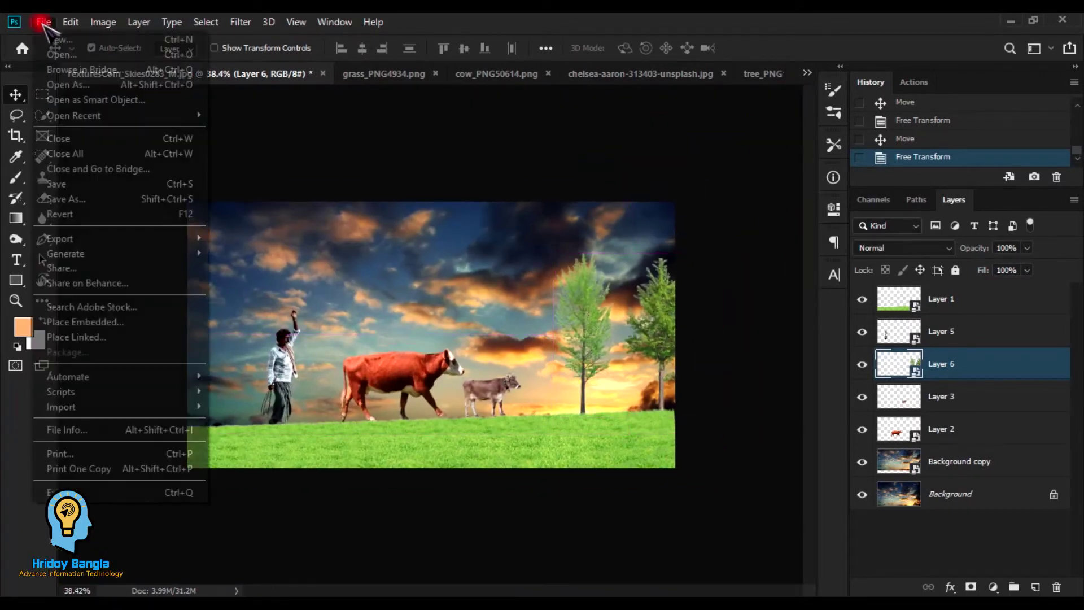
pyautogui.click(77, 55)
pyautogui.click(552, 135)
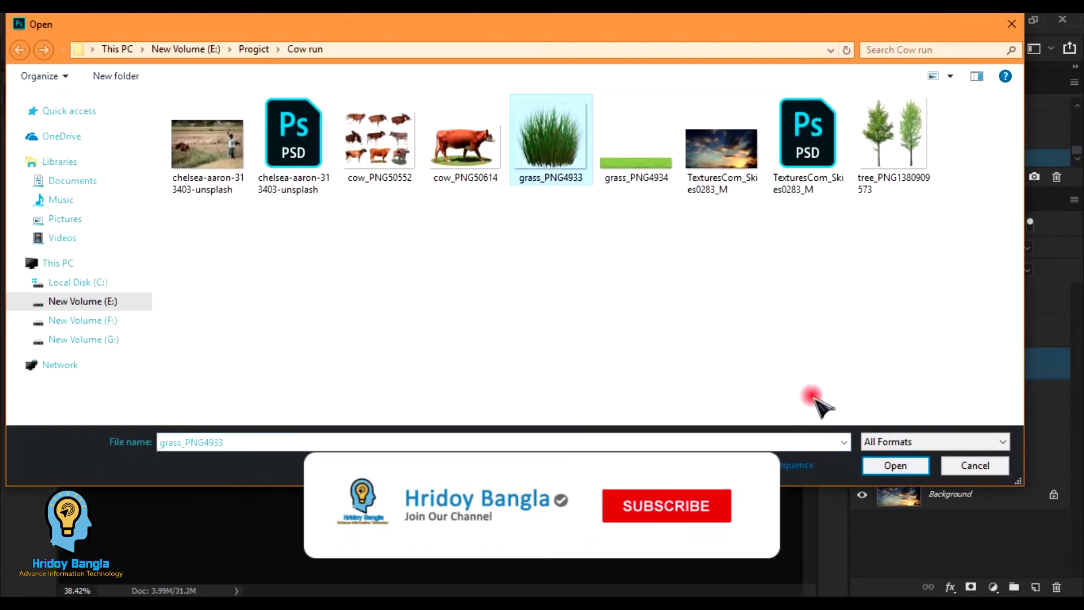
pyautogui.click(894, 464)
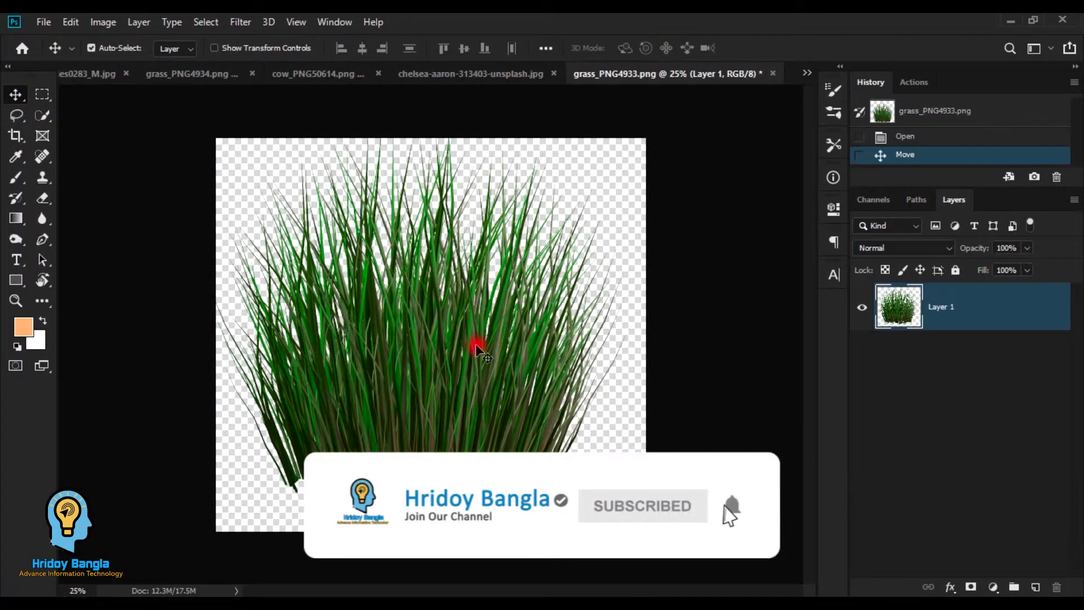
pyautogui.moveTo(426, 372); pyautogui.dragTo(546, 320)
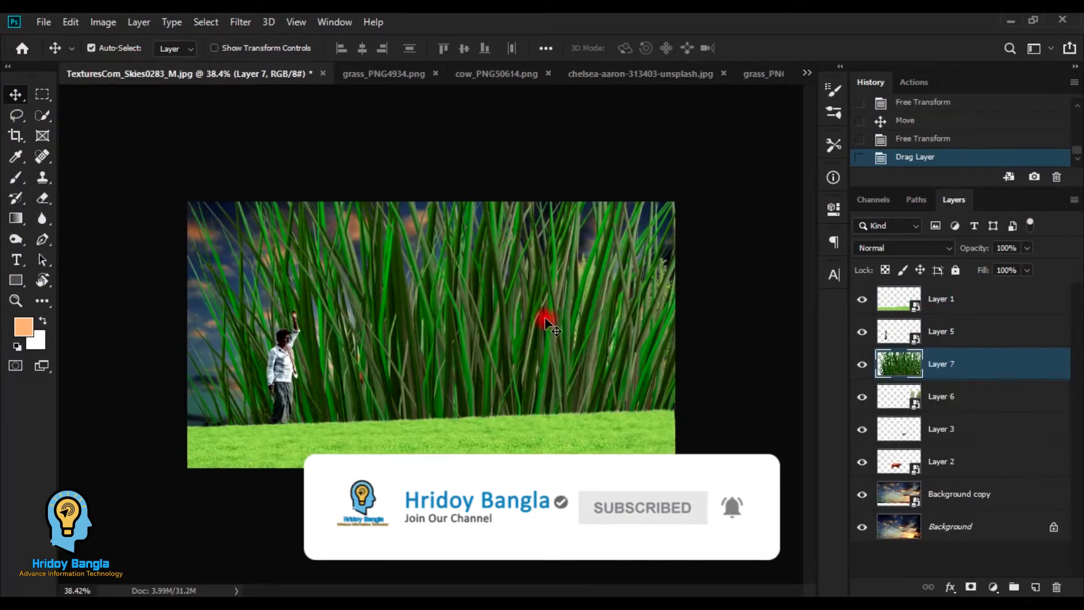
# Step: Convert the grass tuft's Layer 7 to a Smart Object and scale it down to 15.72%
pyautogui.rightClick(1010, 366)
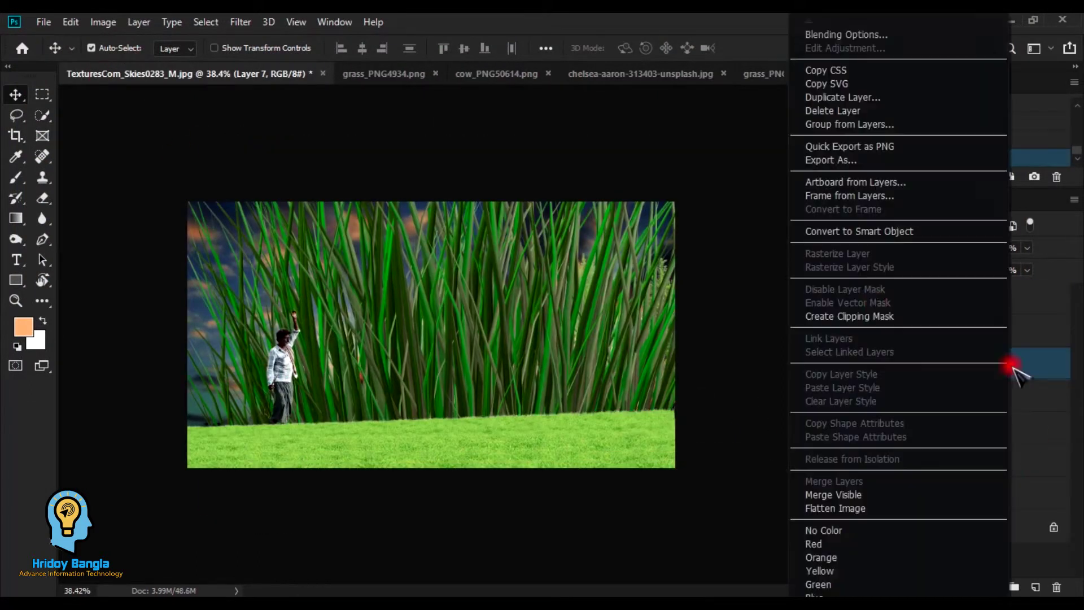
pyautogui.click(896, 231)
pyautogui.hotkey('ctrl', 't')
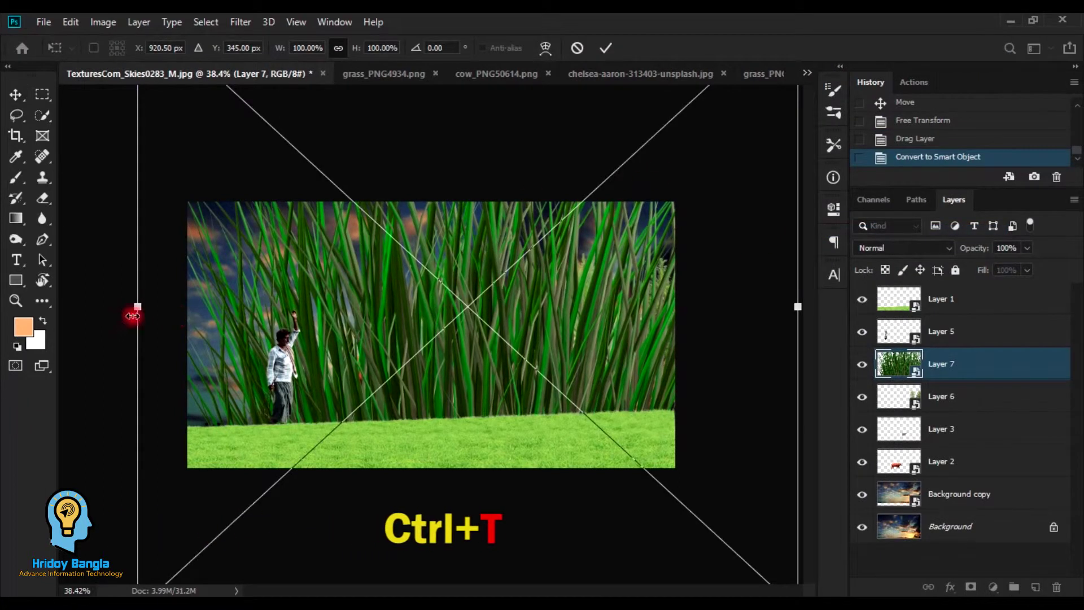
pyautogui.moveTo(136, 306); pyautogui.dragTo(413, 505)
pyautogui.press('Return')
# Step: Place the grass tuft at the left edge of the field behind the farmer and scale it to 9.65%
pyautogui.moveTo(469, 293); pyautogui.dragTo(189, 423)
pyautogui.hotkey('ctrl', 't')
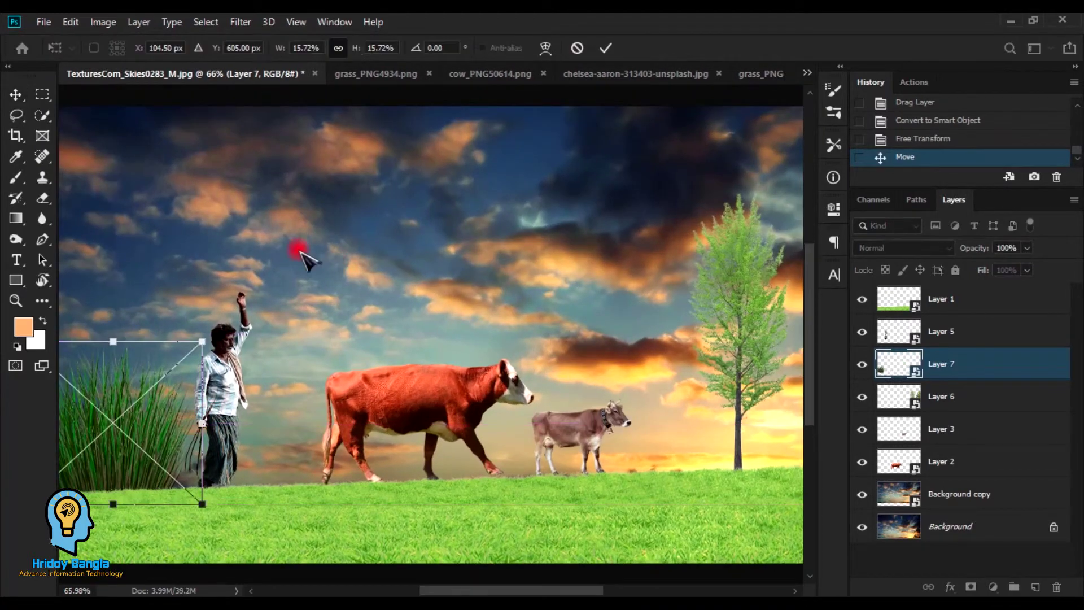
pyautogui.moveTo(209, 343); pyautogui.dragTo(169, 374)
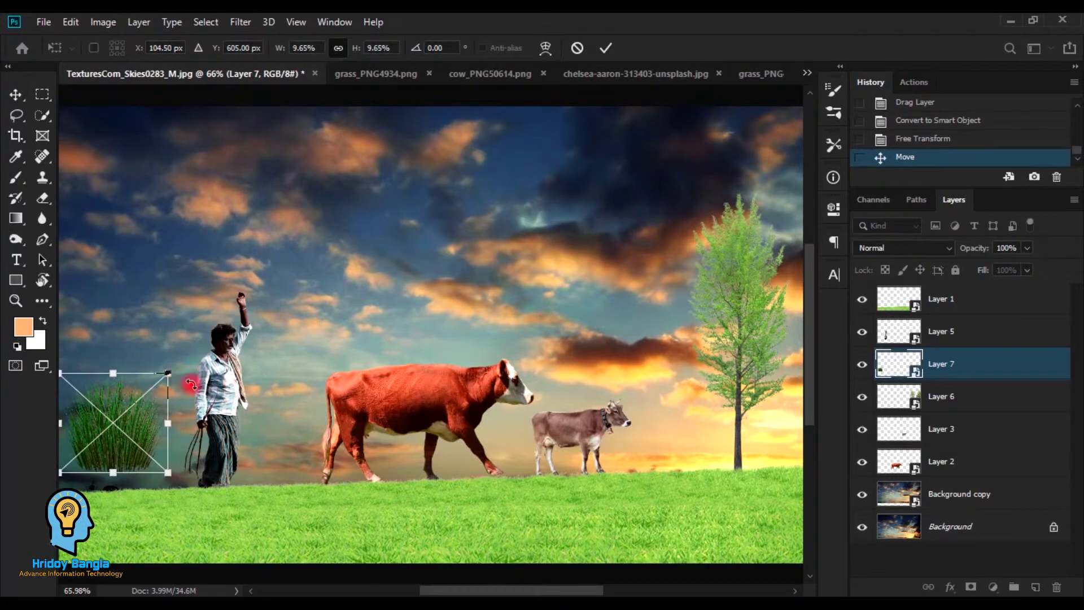
pyautogui.press('Return')
pyautogui.moveTo(168, 411); pyautogui.dragTo(452, 313)
pyautogui.moveTo(391, 342); pyautogui.dragTo(378, 365)
pyautogui.moveTo(508, 390); pyautogui.dragTo(348, 398)
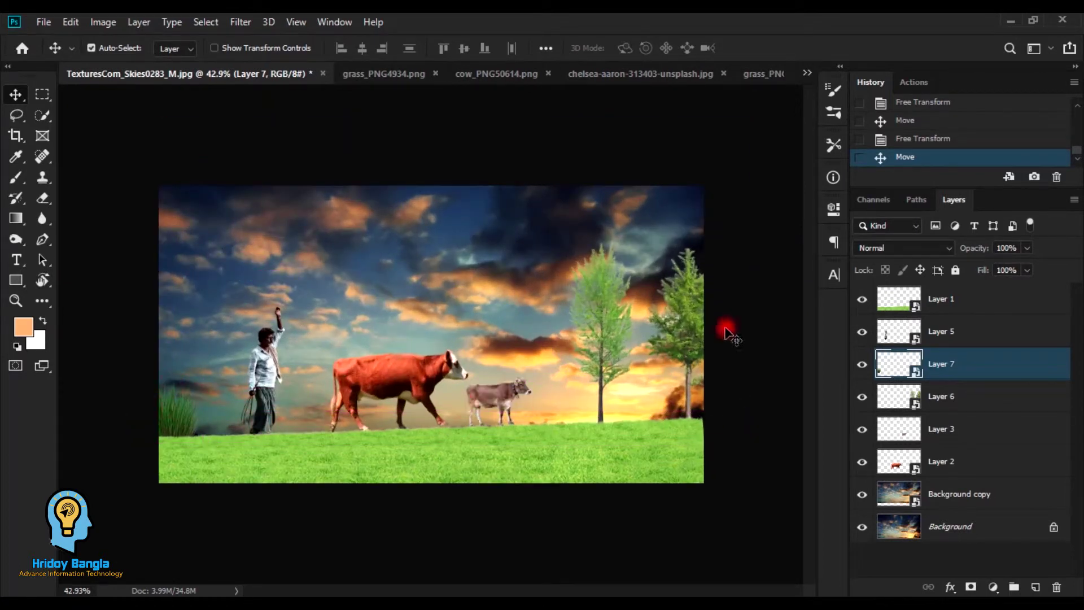
pyautogui.moveTo(508, 390); pyautogui.dragTo(526, 425)
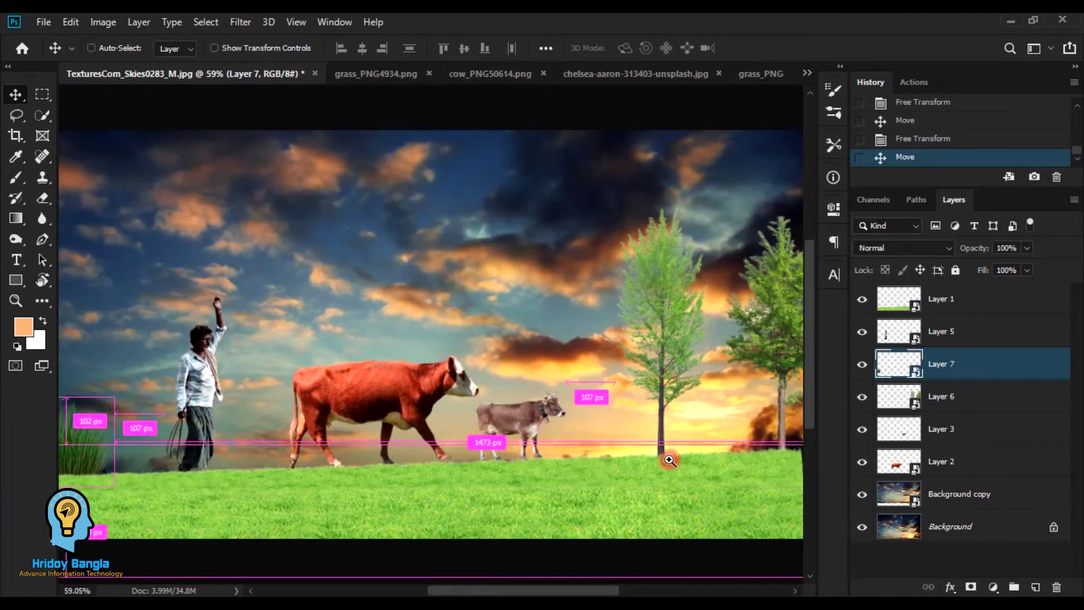
pyautogui.moveTo(577, 468); pyautogui.dragTo(563, 479)
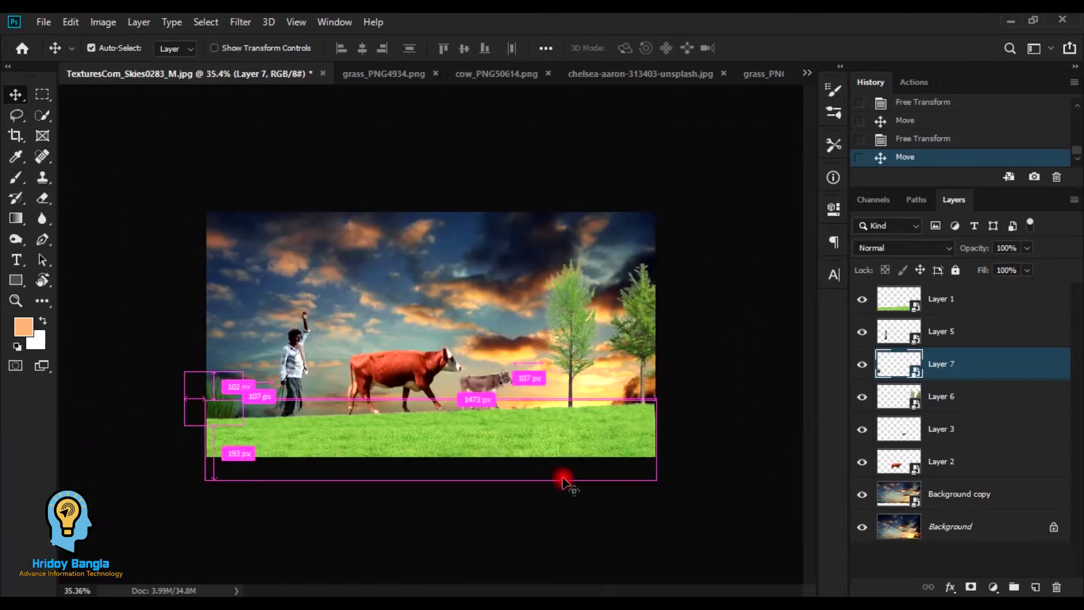
# Step: Group the layers from Layer 1 down to Layer 2 as Group 1 and check the group by toggling its visibility
pyautogui.click(867, 301)
pyautogui.click(867, 301)
pyautogui.click(972, 300)
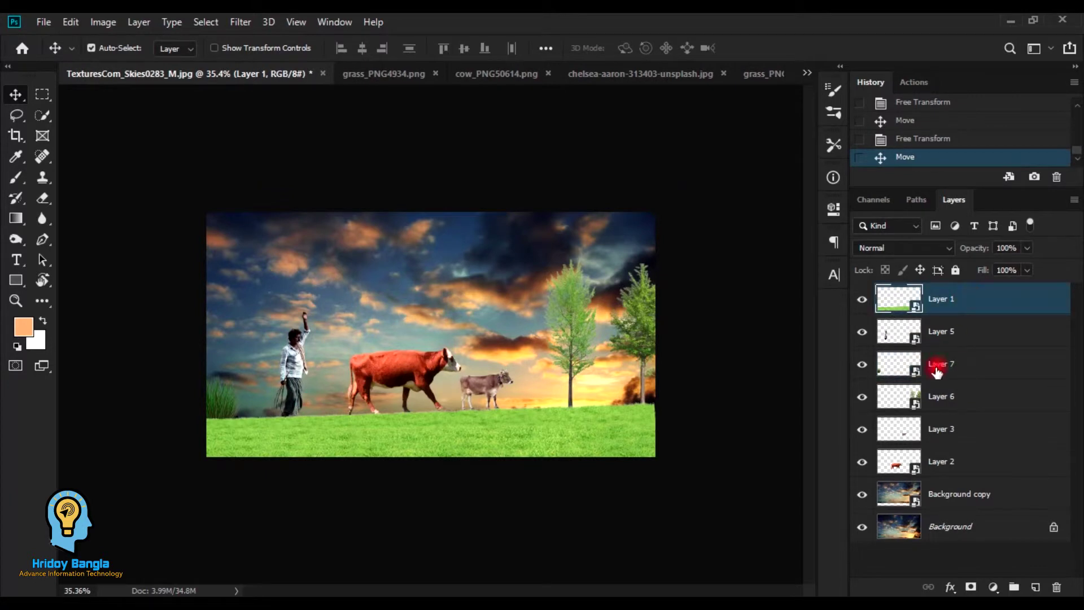
pyautogui.keyDown('shift'); pyautogui.click(935, 464); pyautogui.keyUp('shift')
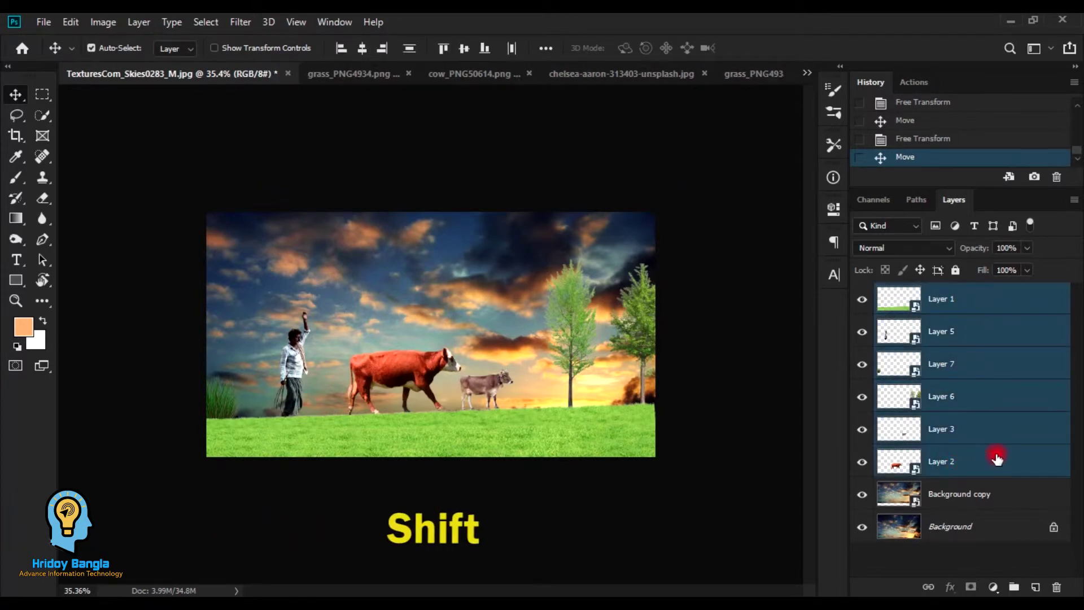
pyautogui.rightClick(999, 354)
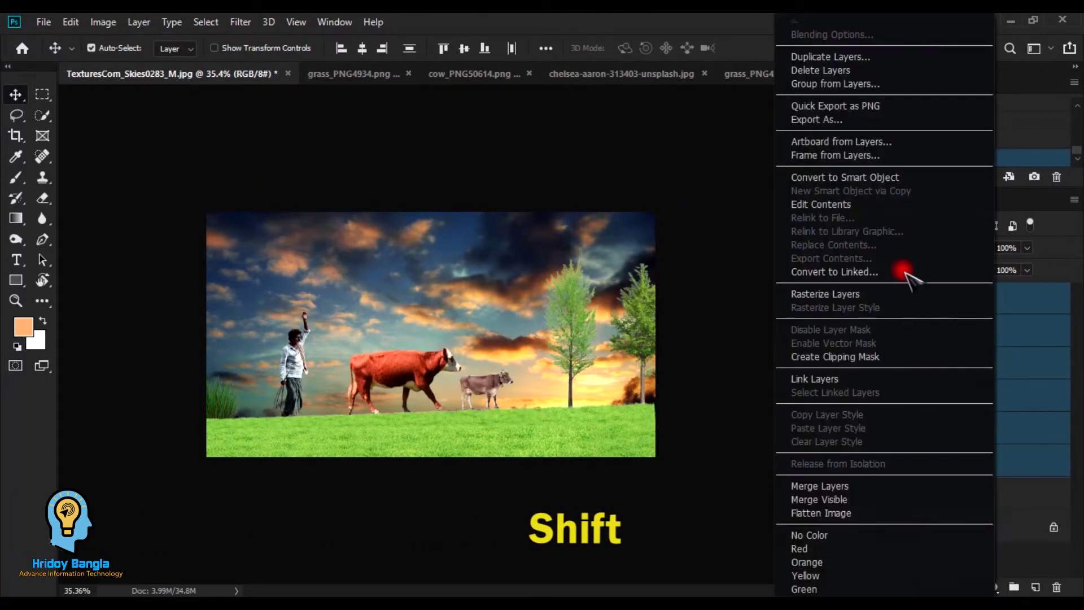
pyautogui.click(850, 84)
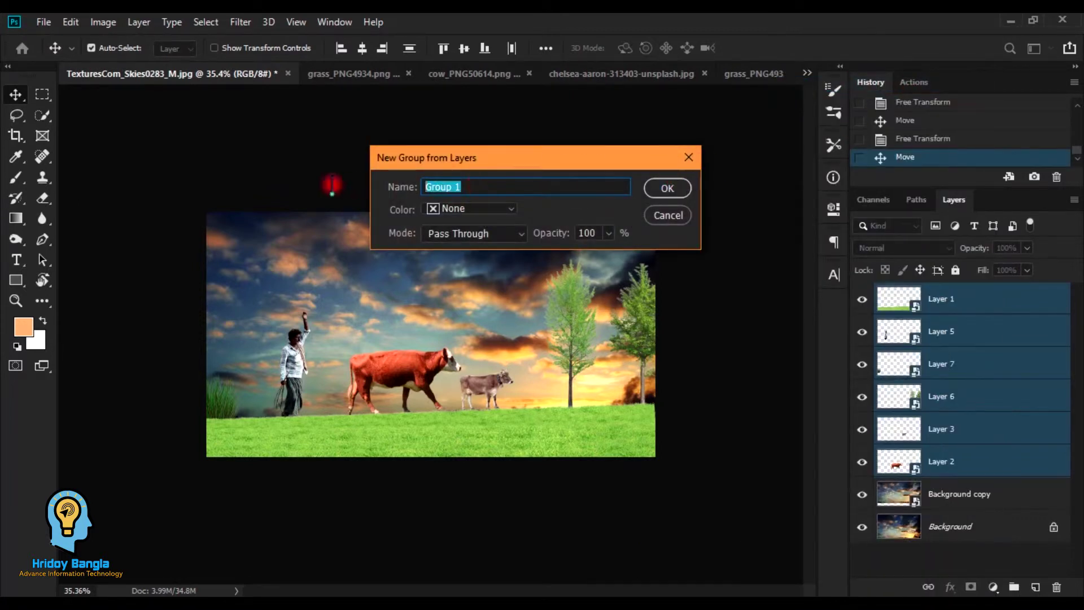
pyautogui.click(661, 188)
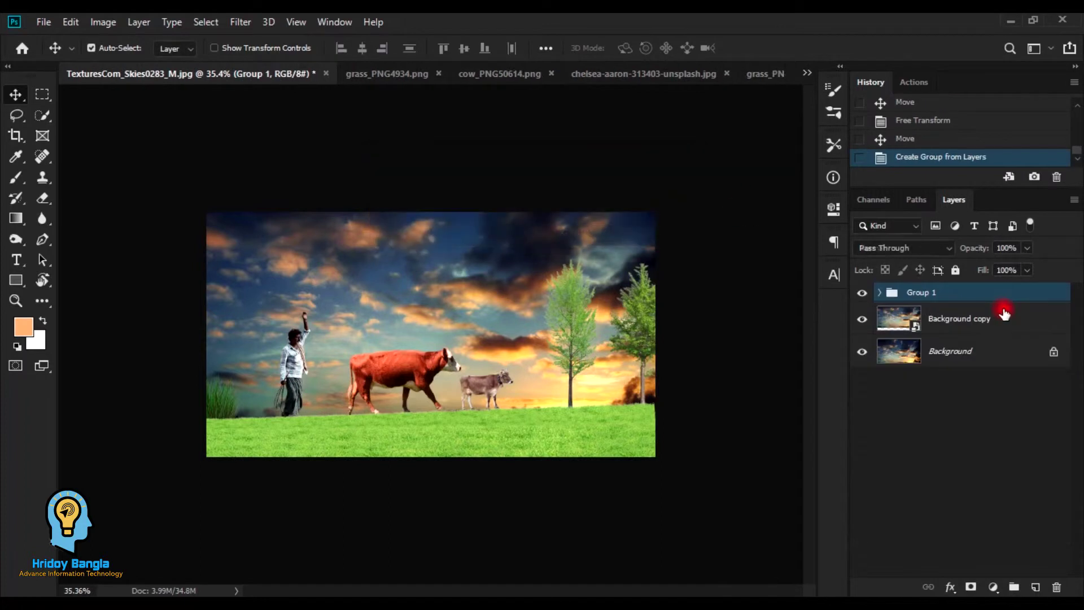
pyautogui.click(860, 293)
pyautogui.click(861, 295)
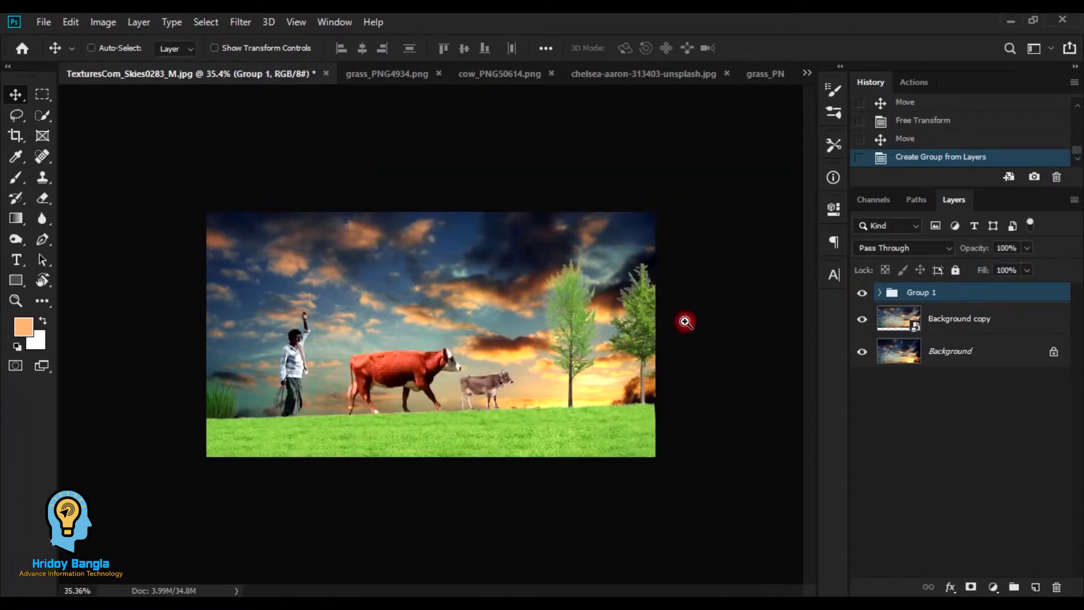
# Step: Add a Solid Color fill layer in black (000000) above Group 1
pyautogui.moveTo(643, 342); pyautogui.dragTo(657, 355)
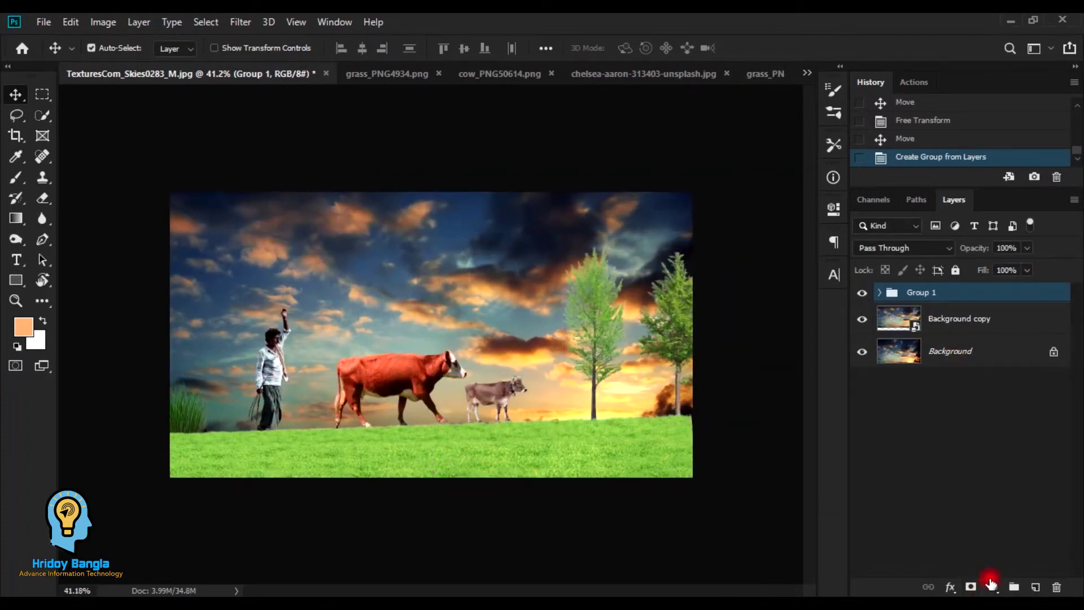
pyautogui.click(991, 581)
pyautogui.click(996, 301)
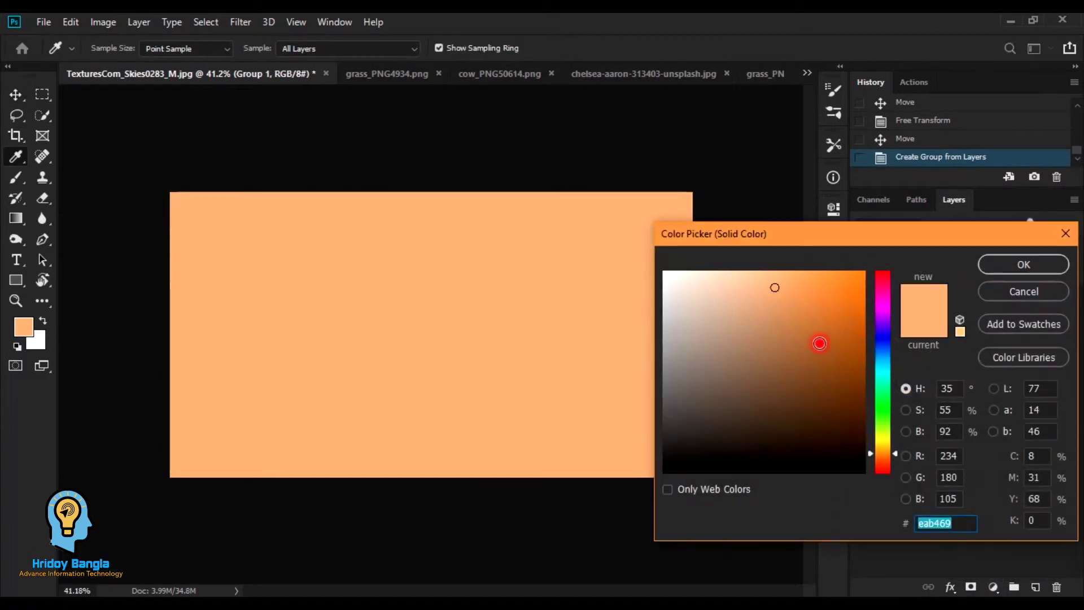
pyautogui.moveTo(820, 343)
pyautogui.mouseDown()
pyautogui.moveTo(648, 452)
pyautogui.moveTo(637, 486)
pyautogui.mouseUp()
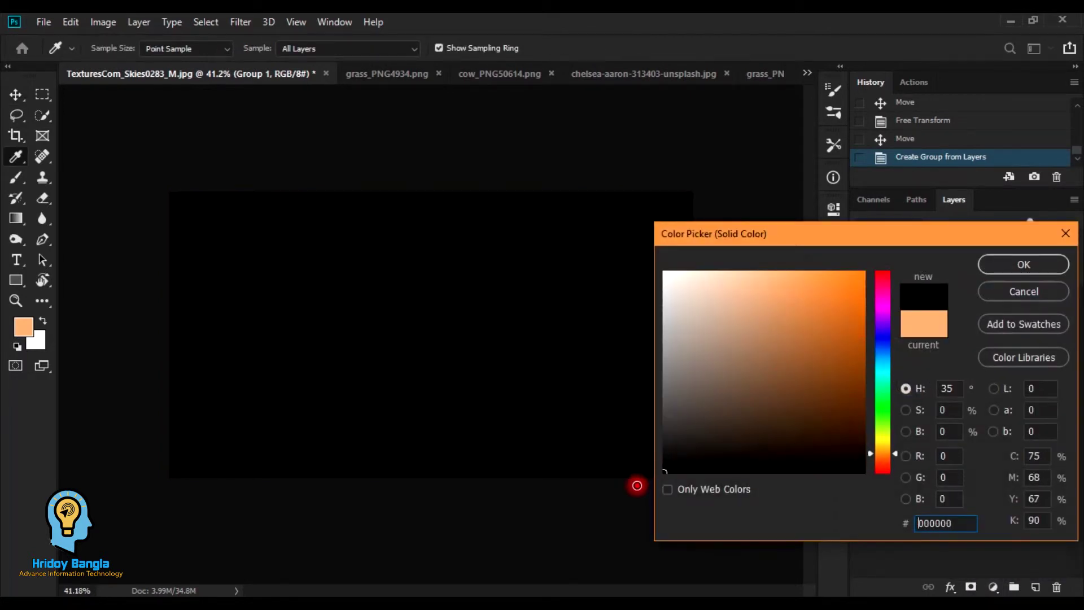
pyautogui.click(1017, 269)
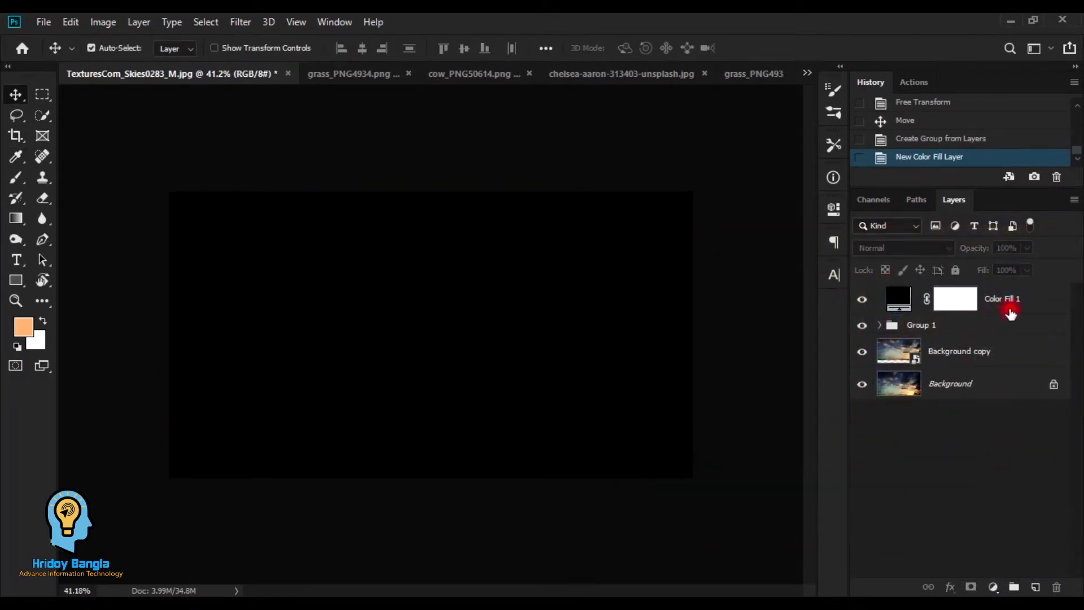
# Step: Clip the black fill layer to Group 1 and set its opacity to 97%
pyautogui.click(1011, 314)
pyautogui.rightClick(1035, 300)
pyautogui.click(960, 317)
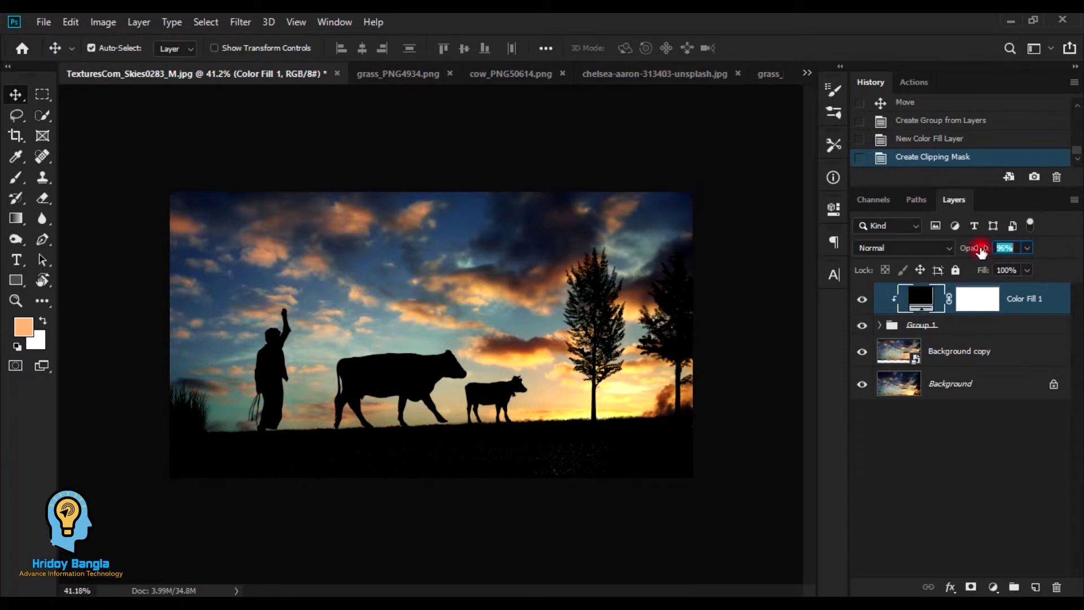
pyautogui.moveTo(982, 252); pyautogui.dragTo(983, 252)
# Step: Rotate the large cow on Layer 2 to -1.50° and lower it slightly so its front hoof meets the ground
pyautogui.scroll(5, 549, 407)
pyautogui.scroll(-3, 568, 428)
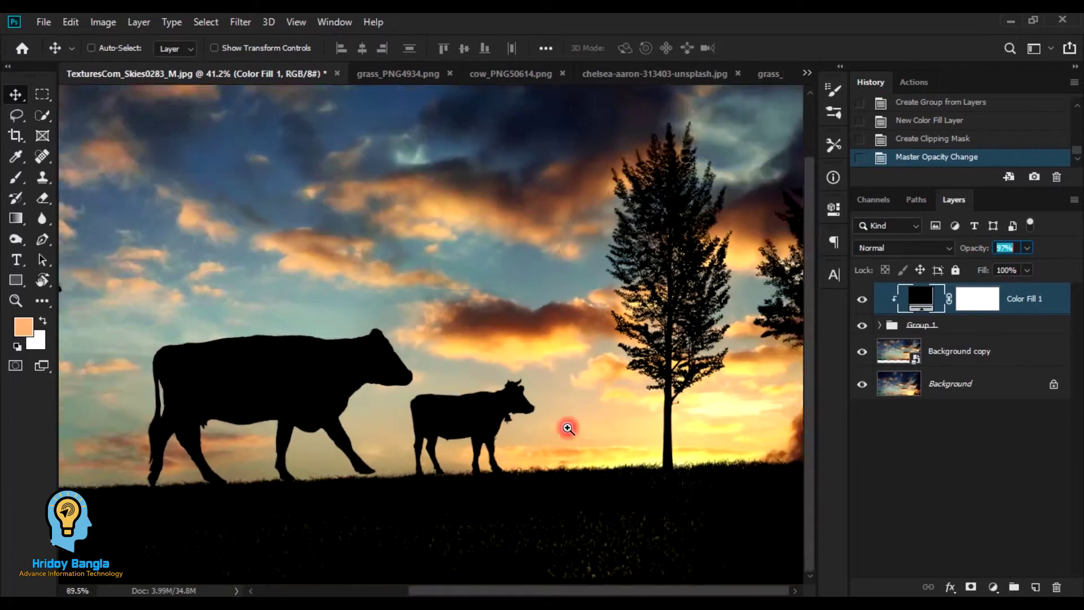
pyautogui.press('space')
pyautogui.scroll(3, 431, 416)
pyautogui.click(878, 324)
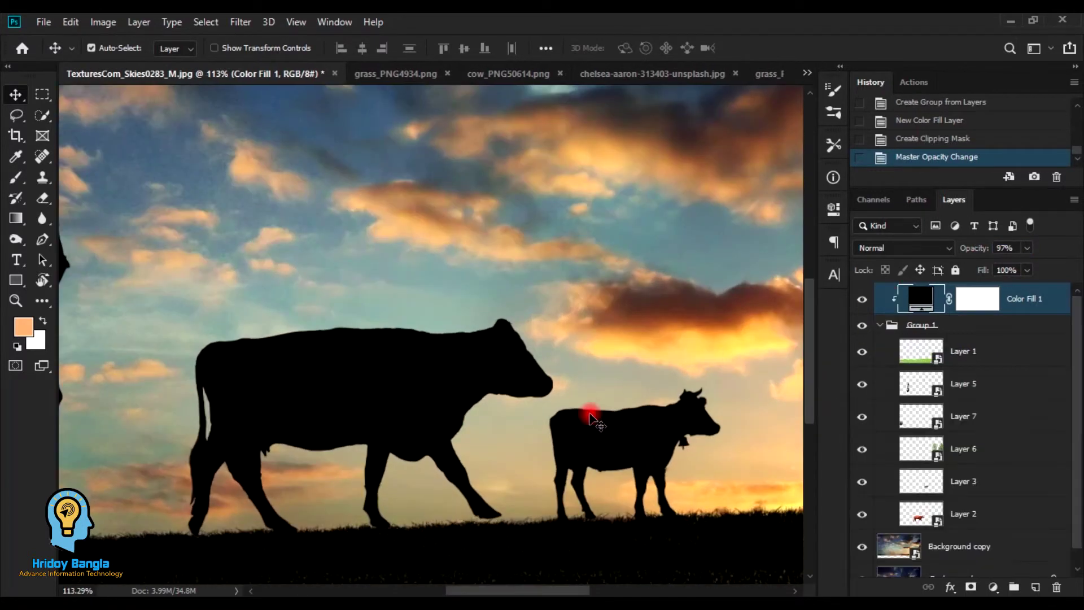
pyautogui.click(1011, 503)
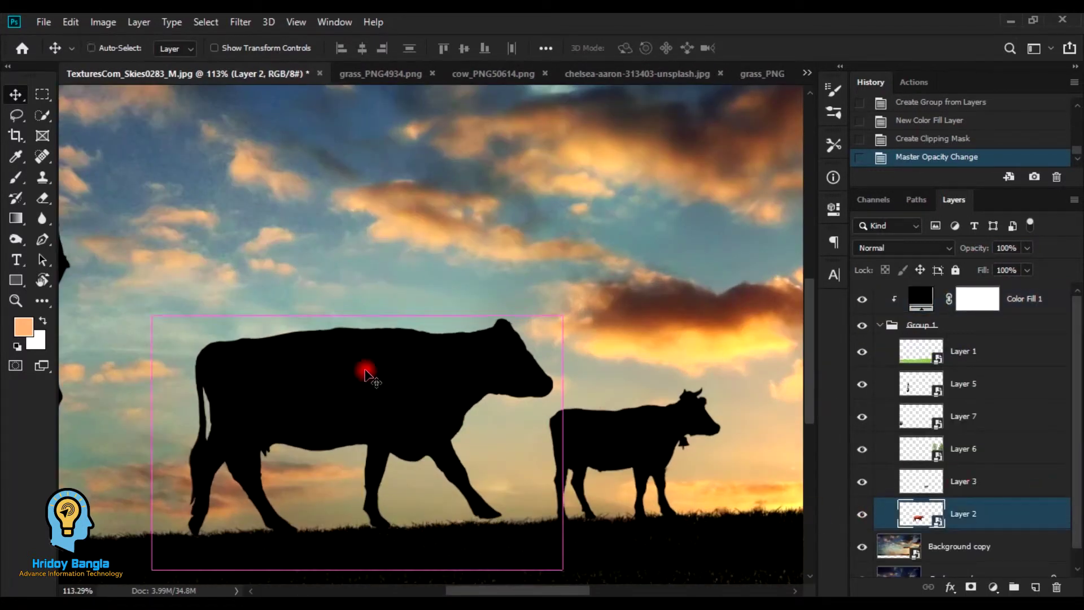
pyautogui.hotkey('ctrl', 't')
pyautogui.moveTo(579, 310); pyautogui.dragTo(584, 316)
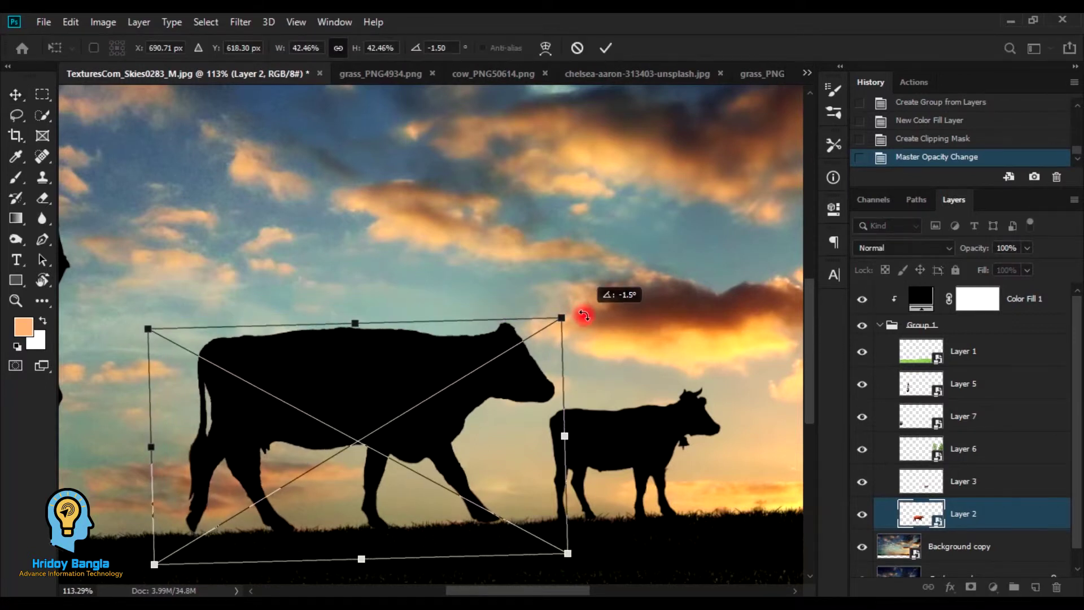
pyautogui.moveTo(455, 378); pyautogui.dragTo(455, 382)
pyautogui.press('Return')
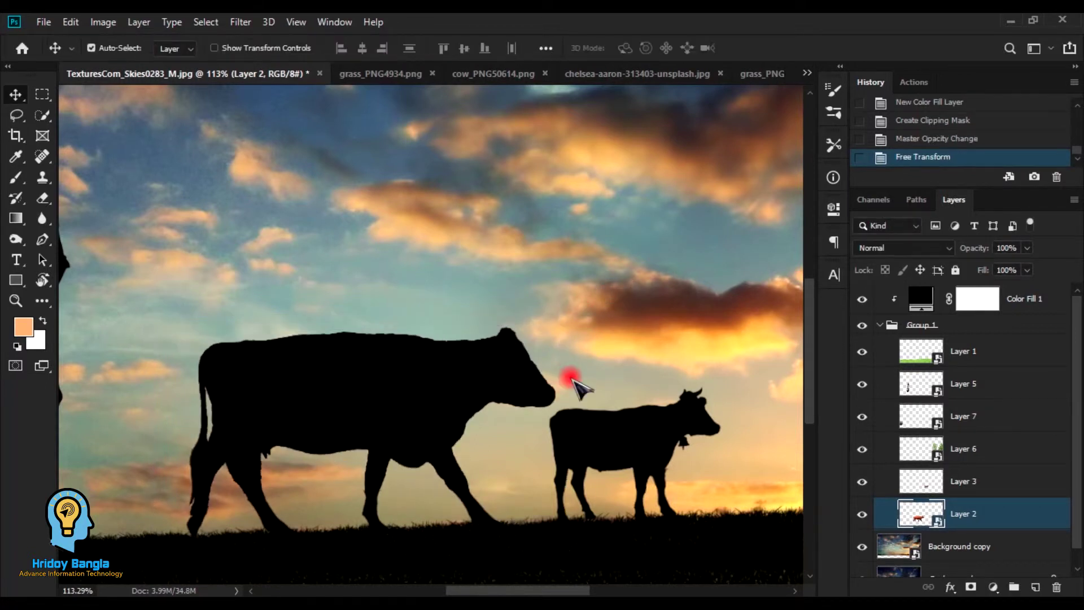
# Step: Nudge the farmer on Layer 5 slightly down so that his feet sit in the grass
pyautogui.moveTo(672, 451); pyautogui.dragTo(613, 461)
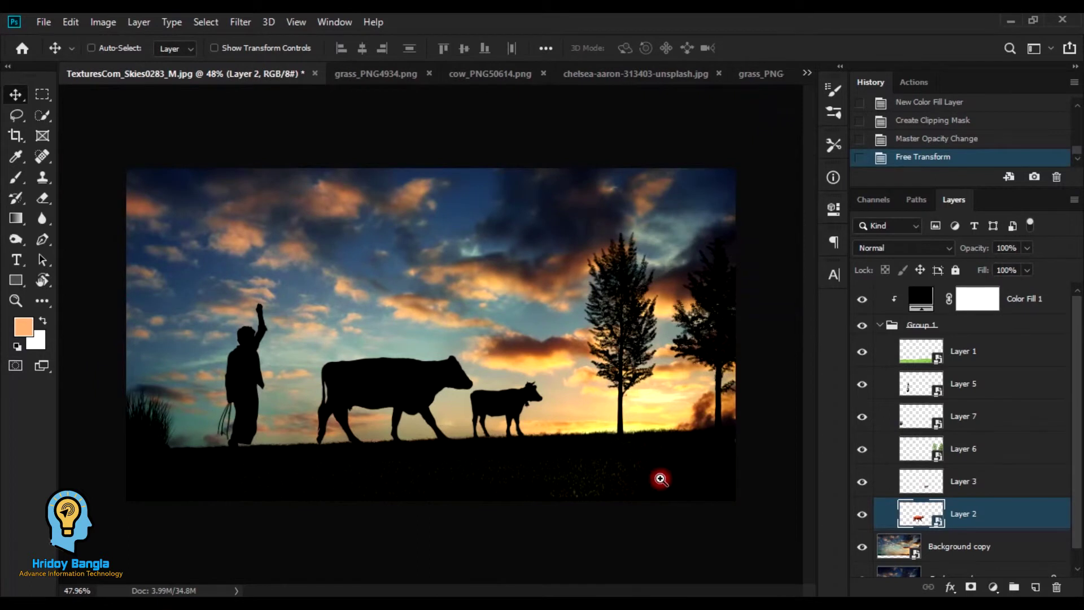
pyautogui.moveTo(369, 401); pyautogui.dragTo(388, 423)
pyautogui.moveTo(244, 403)
pyautogui.mouseDown()
pyautogui.moveTo(284, 408)
pyautogui.moveTo(269, 388)
pyautogui.moveTo(252, 397)
pyautogui.mouseUp()
pyautogui.moveTo(187, 419); pyautogui.dragTo(216, 429)
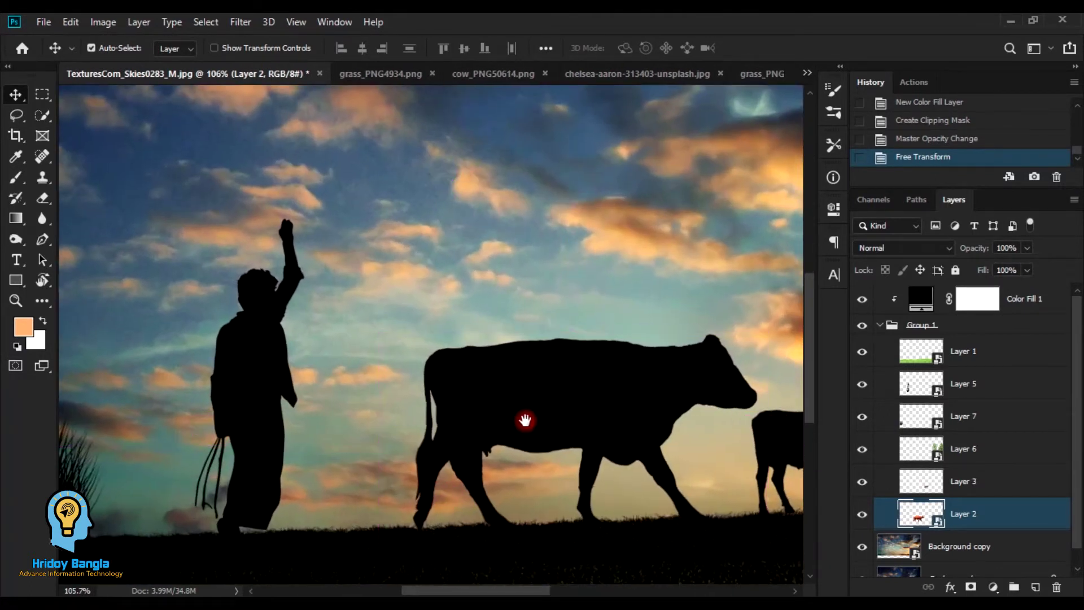
pyautogui.moveTo(525, 421); pyautogui.dragTo(514, 441)
pyautogui.moveTo(244, 446); pyautogui.dragTo(241, 451)
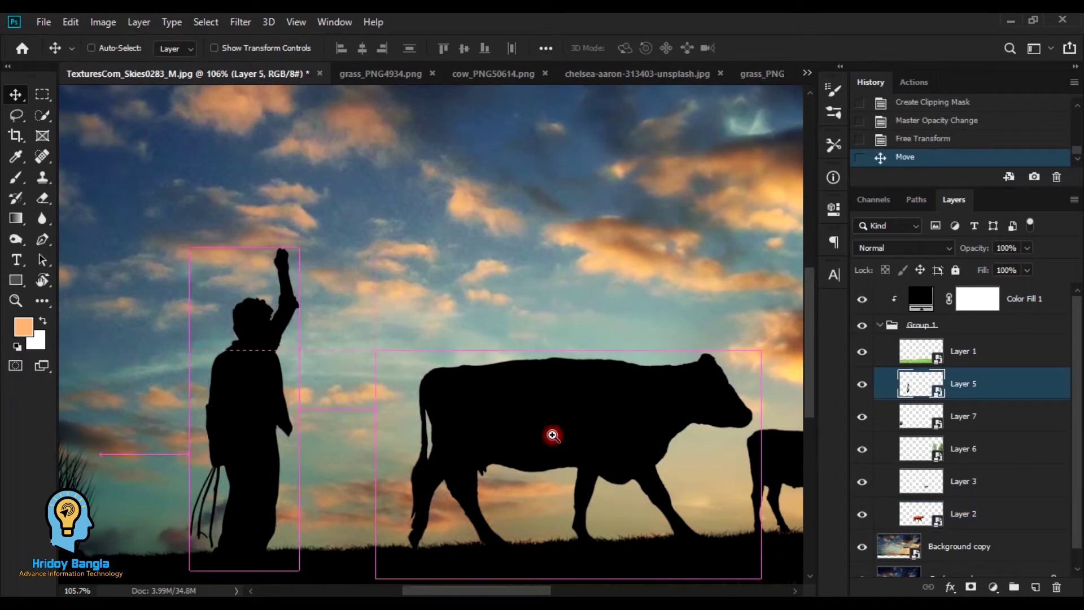
pyautogui.scroll(-3, 551, 433)
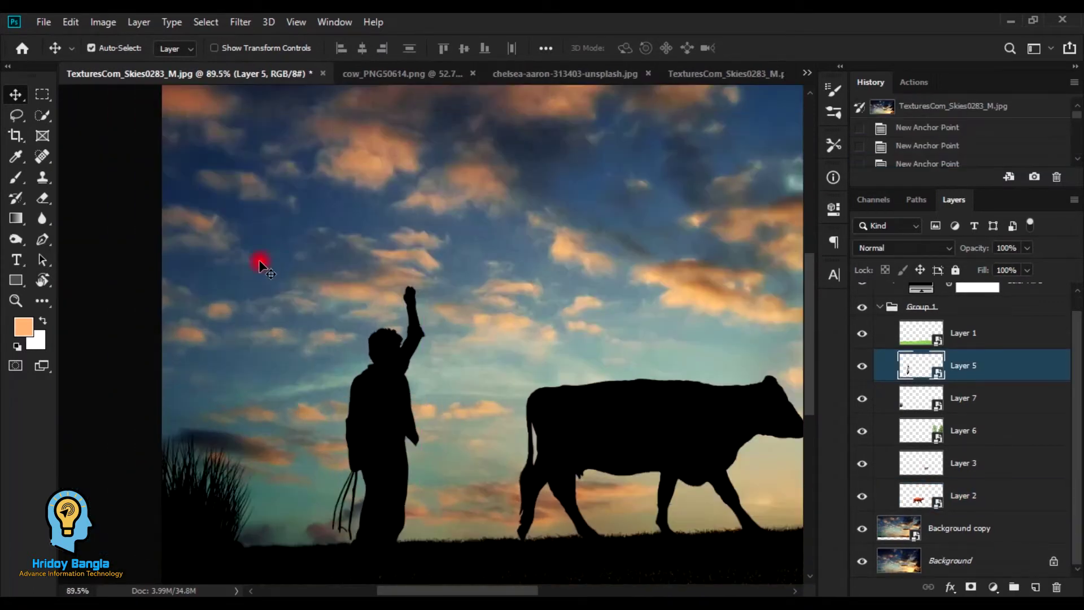
pyautogui.moveTo(584, 397); pyautogui.dragTo(516, 377)
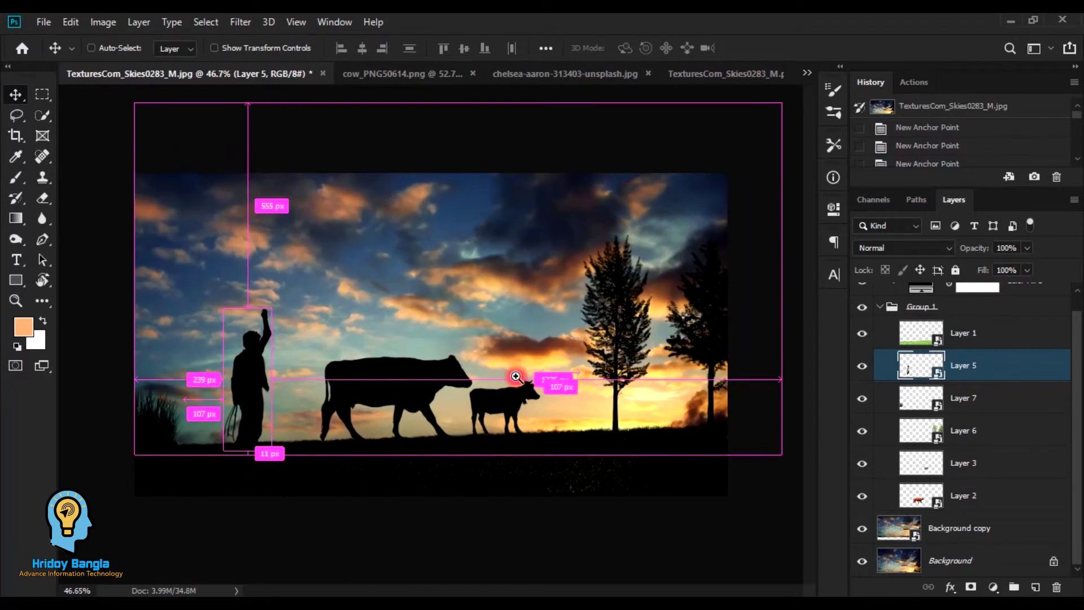
# Step: Add a Color Balance adjustment layer above Background copy with midtones at Cyan-Red +25 and Yellow-Blue +24
pyautogui.click(969, 531)
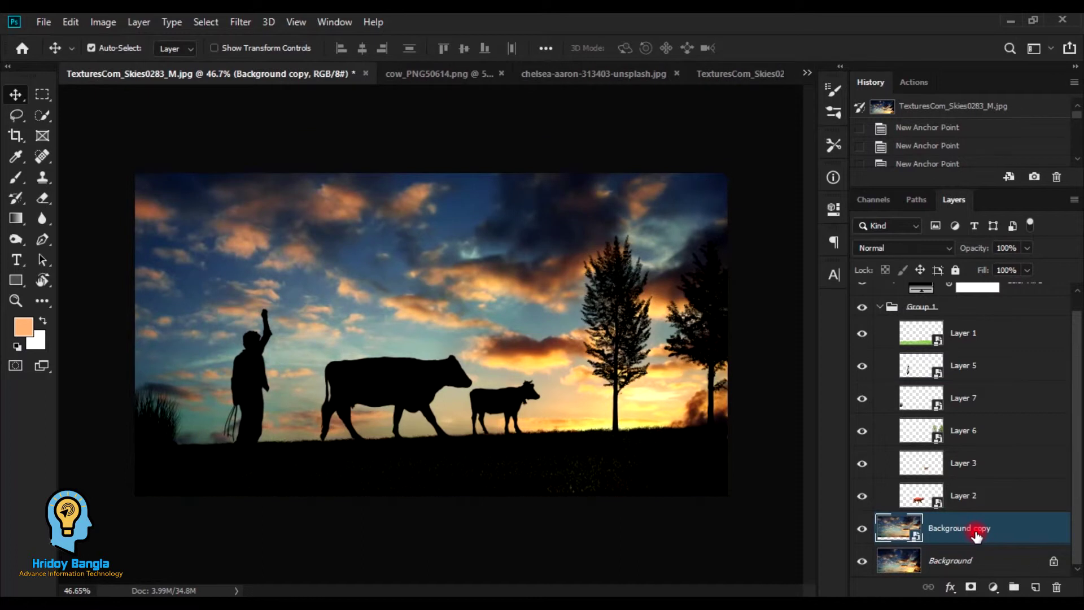
pyautogui.click(993, 587)
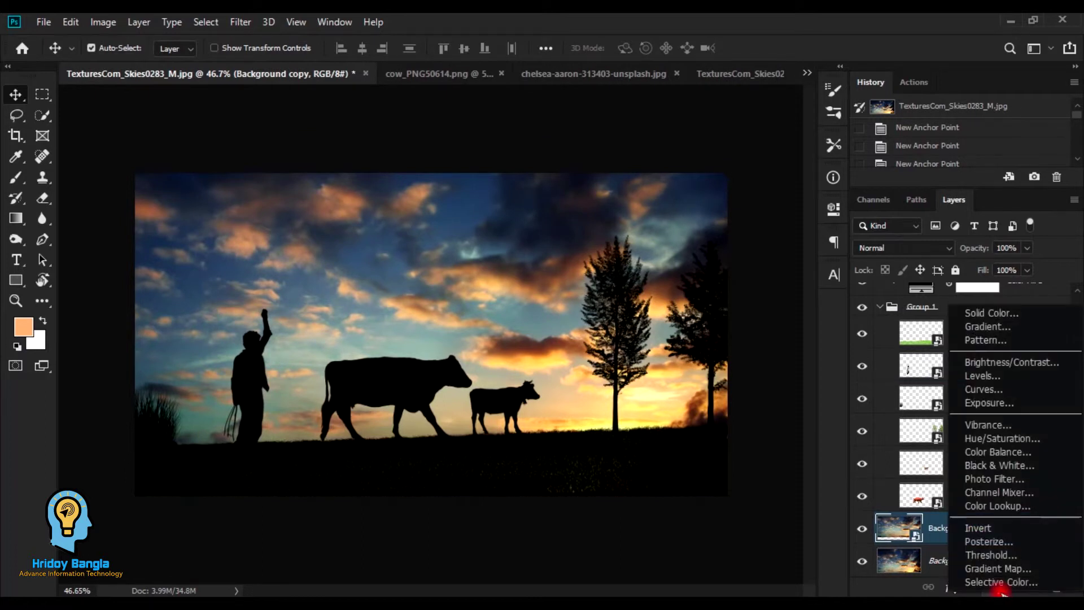
pyautogui.click(989, 452)
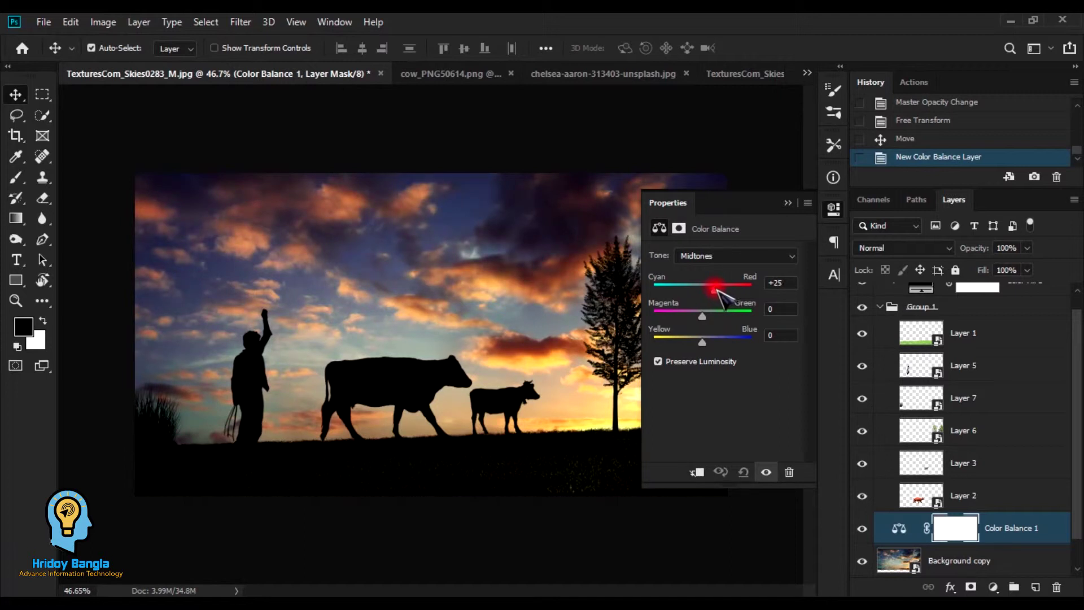
pyautogui.moveTo(716, 288); pyautogui.dragTo(715, 289)
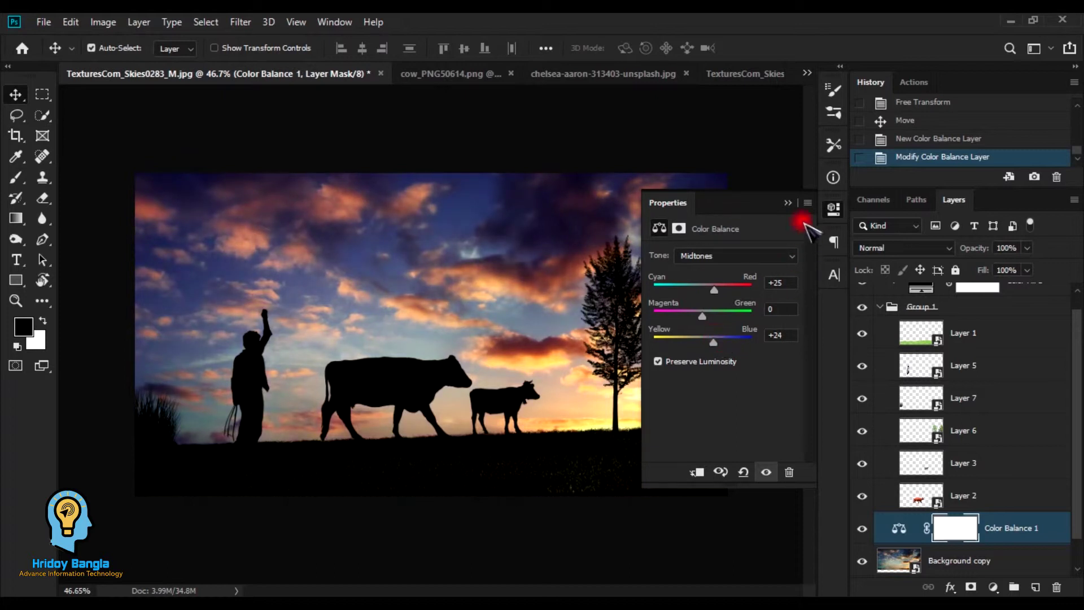
pyautogui.click(787, 203)
# Step: Collapse Group 1 and add a Solid Color fill layer in blue (374079) above the black fill layer
pyautogui.moveTo(493, 400); pyautogui.dragTo(528, 375)
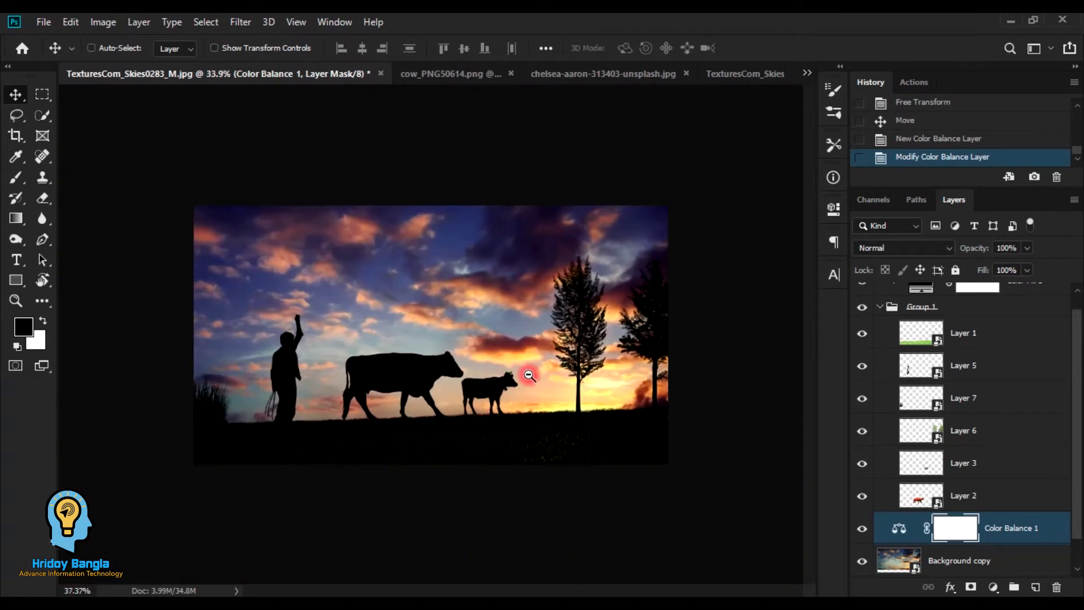
pyautogui.scroll(1, 931, 470)
pyautogui.click(876, 328)
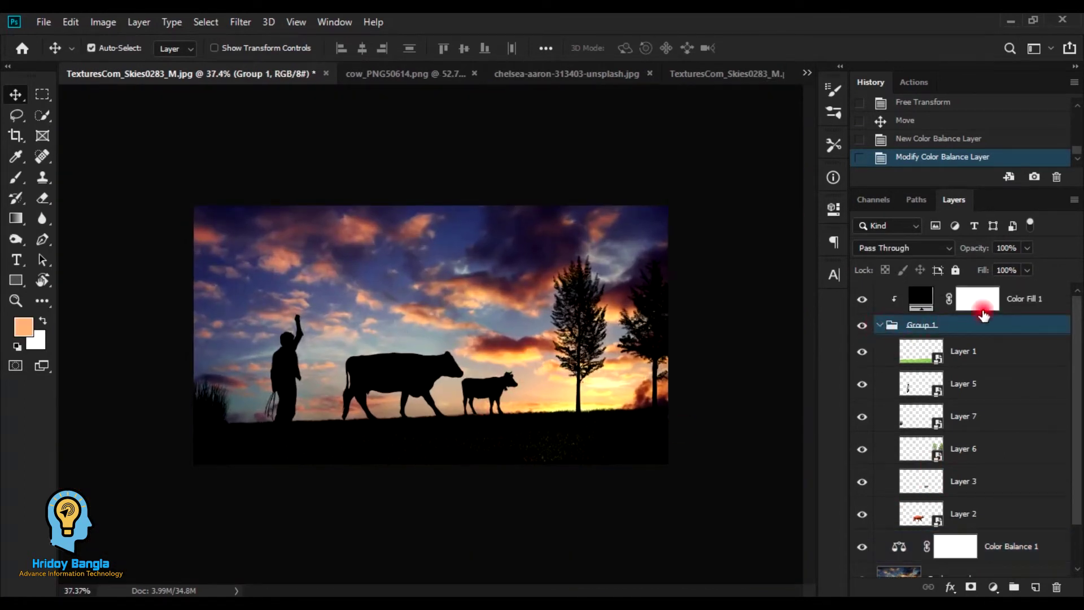
pyautogui.click(876, 328)
pyautogui.click(1004, 310)
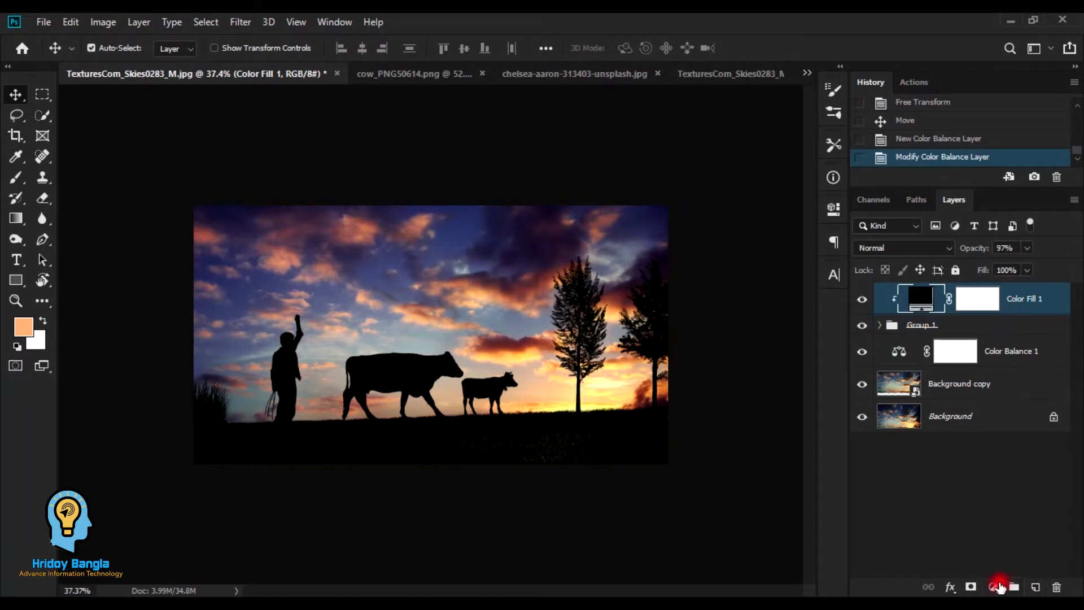
pyautogui.click(995, 588)
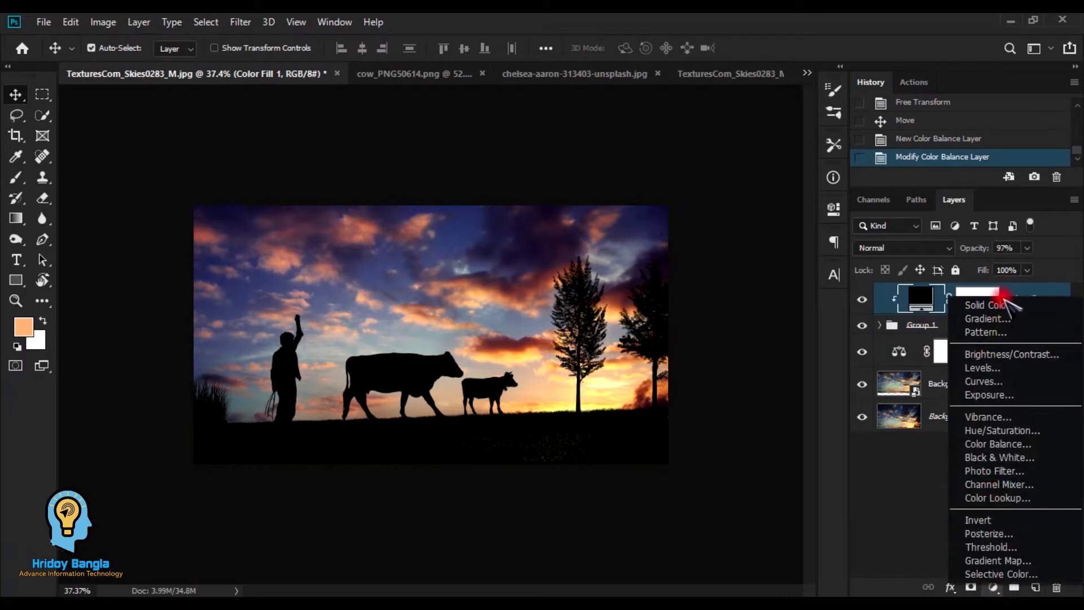
pyautogui.click(993, 305)
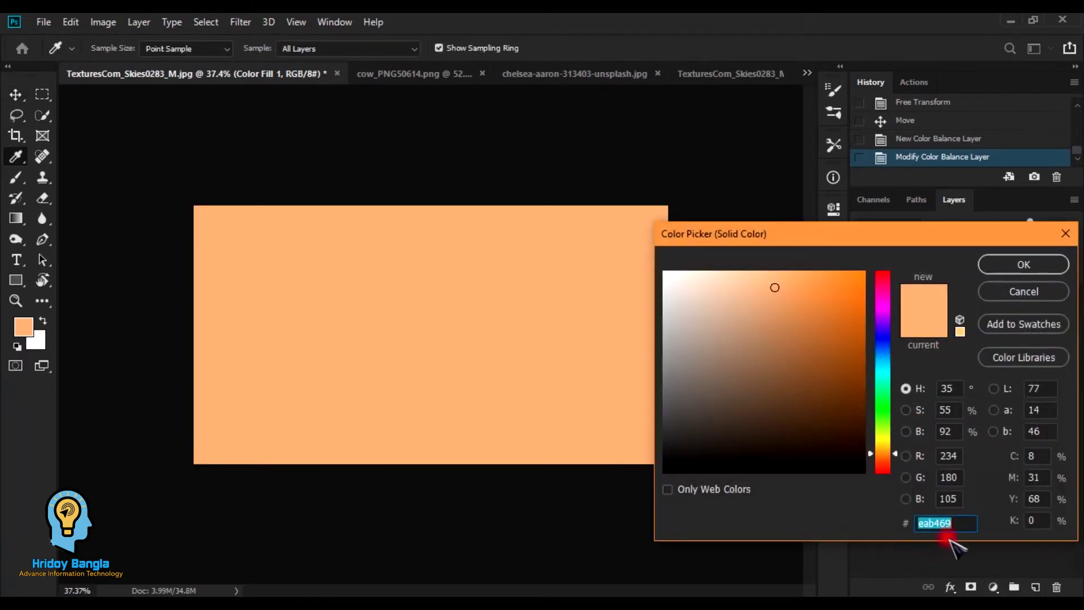
pyautogui.moveTo(966, 524); pyautogui.dragTo(830, 524)
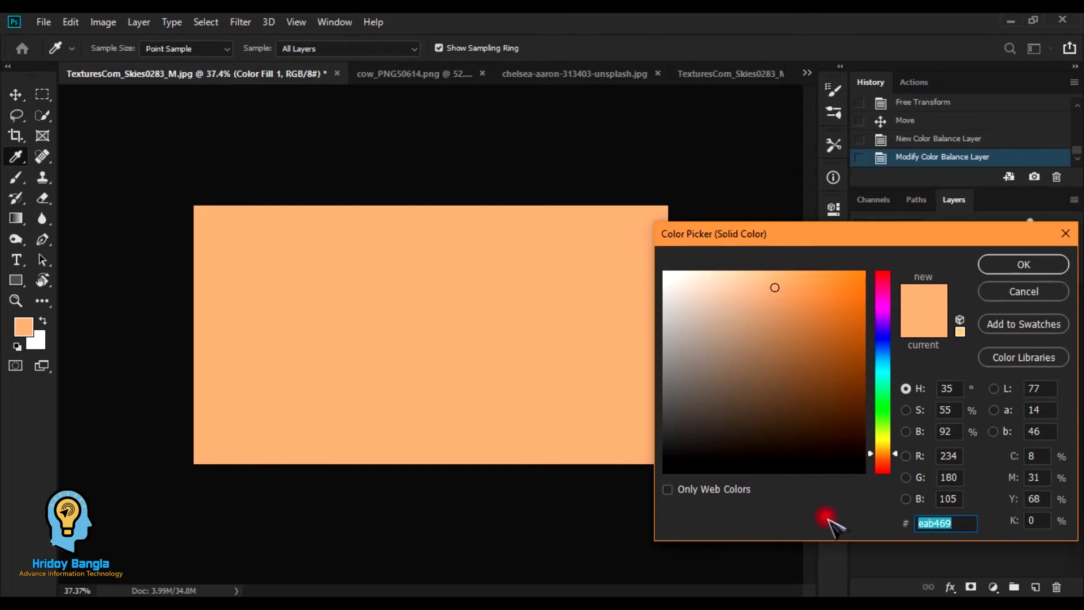
pyautogui.write('37')
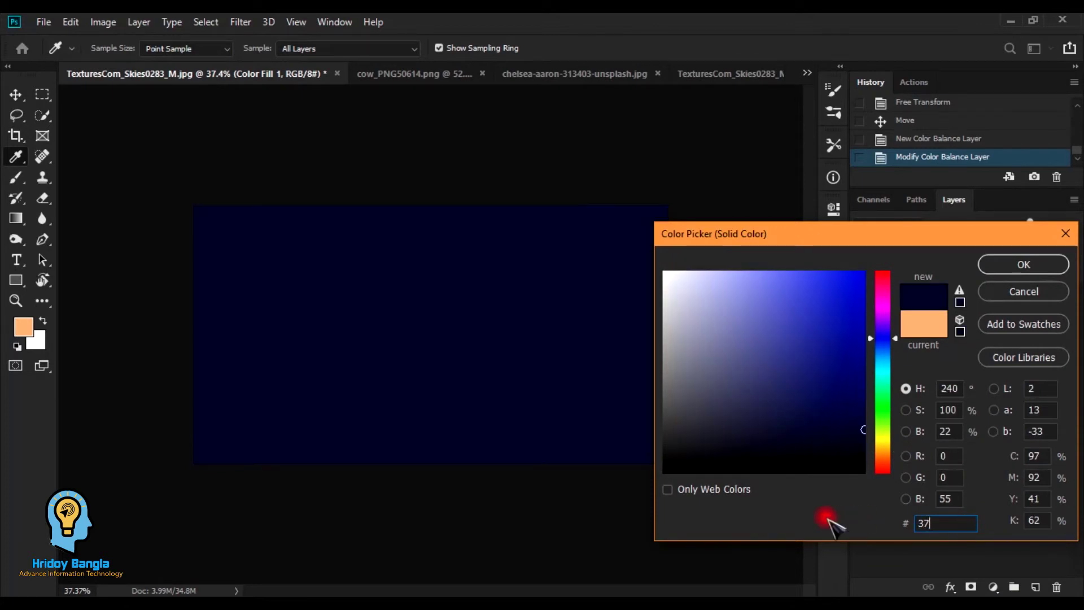
pyautogui.write('4079')
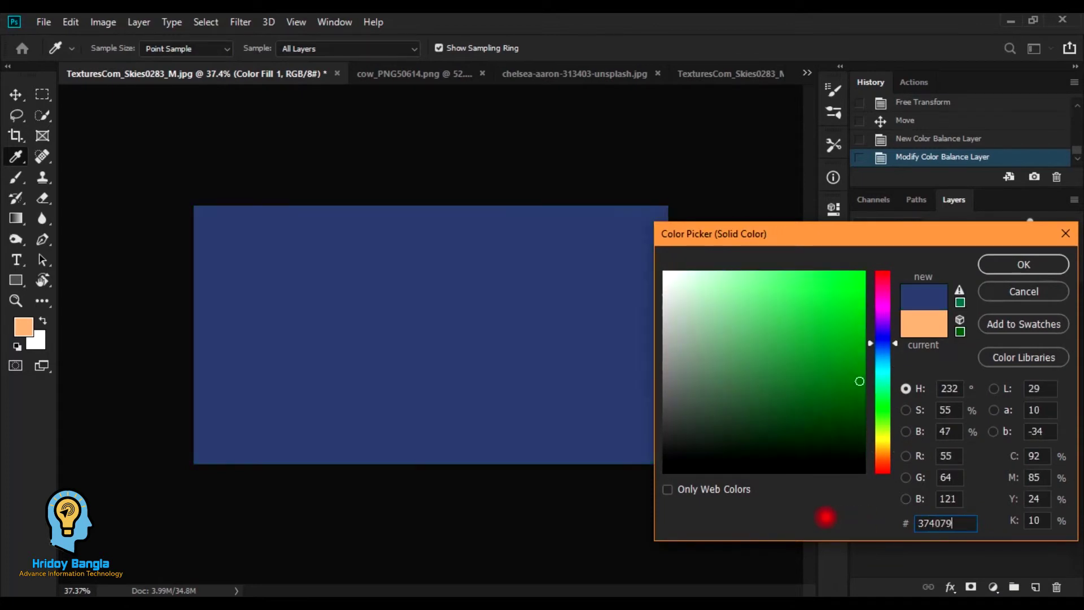
pyautogui.click(1027, 262)
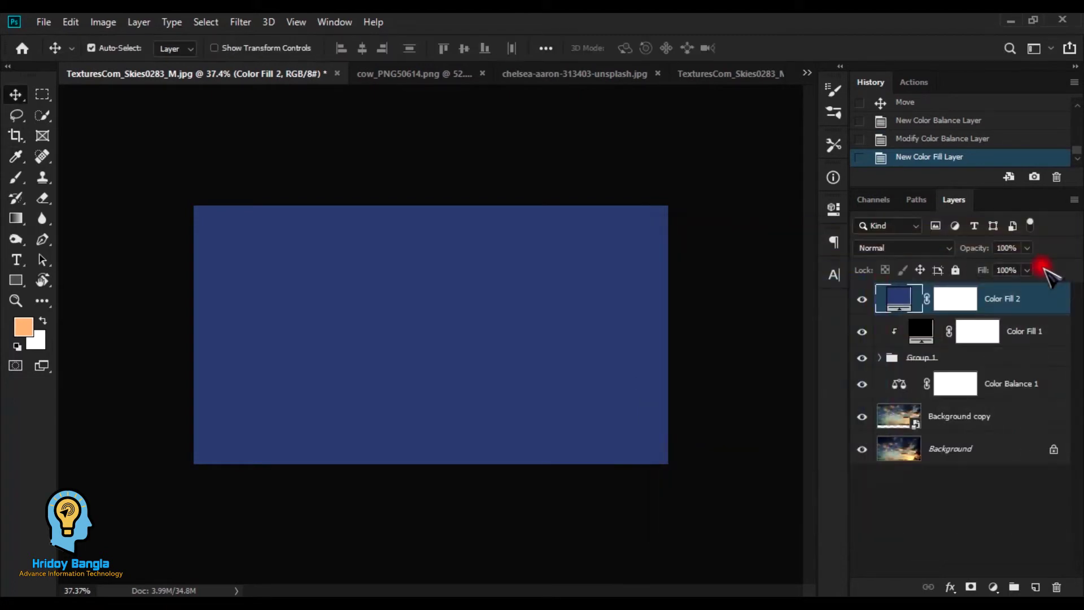
# Step: Clip the blue fill layer to Group 1 and set its opacity to 20%
pyautogui.rightClick(1009, 300)
pyautogui.click(816, 311)
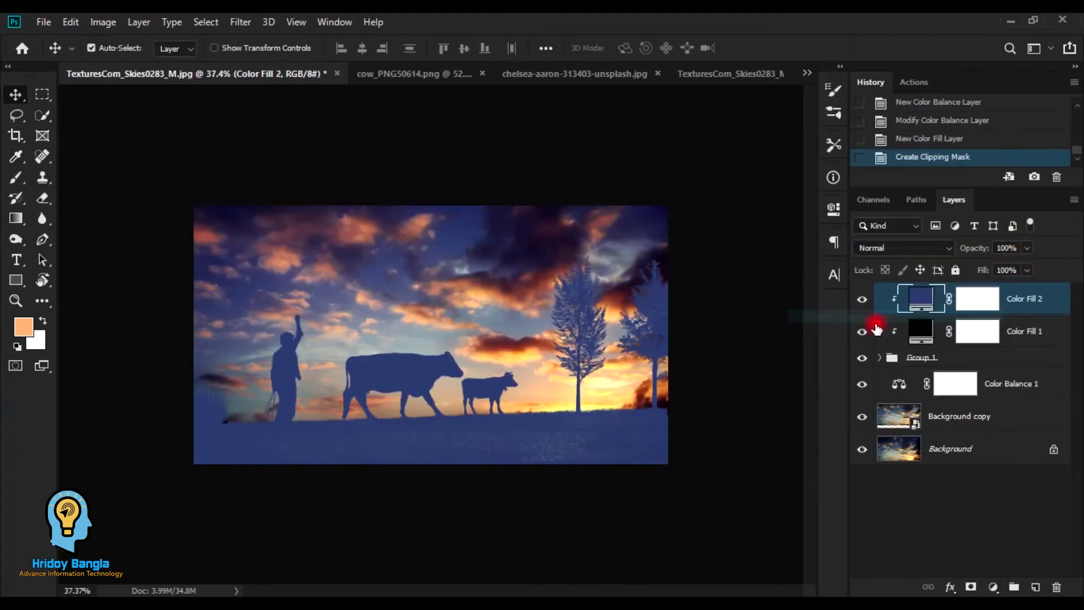
pyautogui.moveTo(982, 253)
pyautogui.mouseDown()
pyautogui.moveTo(956, 245)
pyautogui.moveTo(985, 251)
pyautogui.moveTo(973, 250)
pyautogui.mouseUp()
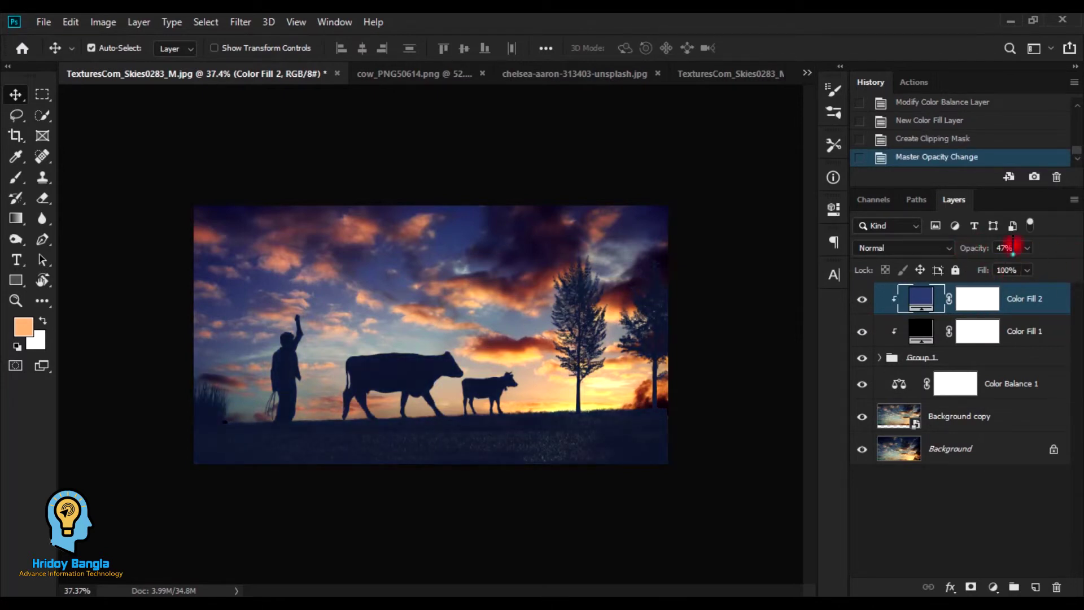
pyautogui.write('20')
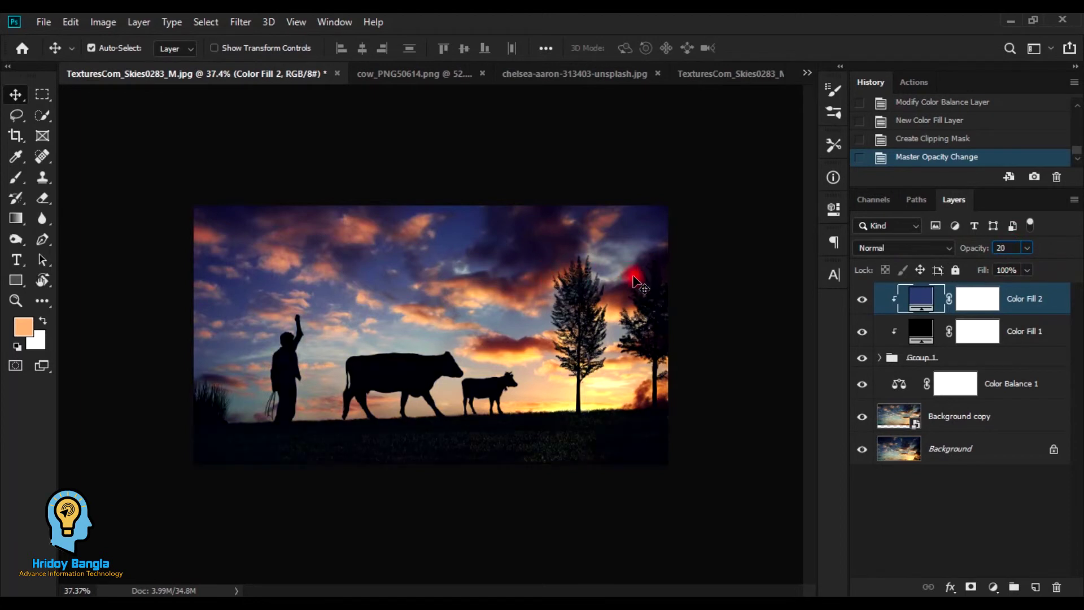
pyautogui.press('Return')
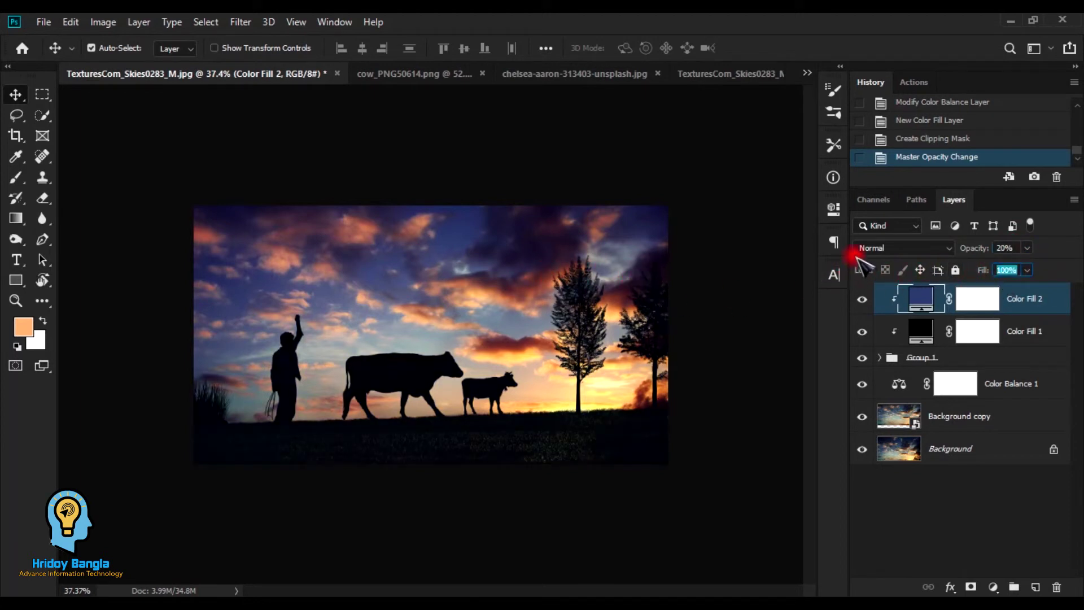
# Step: Reduce the Fill value of the blue color fill layer to 74%
pyautogui.write('83')
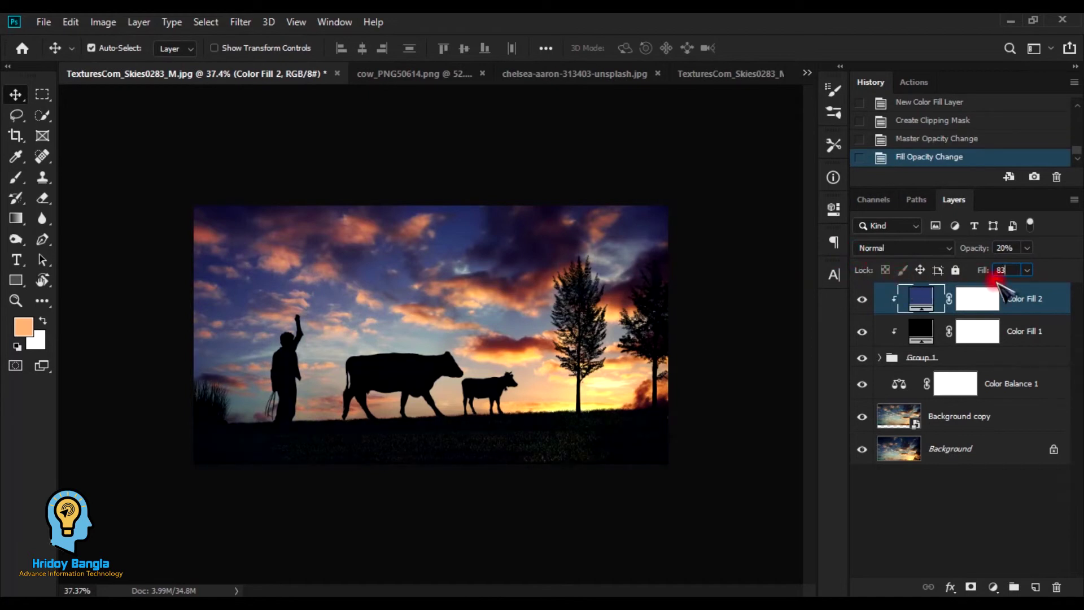
pyautogui.moveTo(461, 345); pyautogui.dragTo(670, 295)
pyautogui.moveTo(462, 303); pyautogui.dragTo(559, 477)
pyautogui.moveTo(374, 404); pyautogui.dragTo(331, 416)
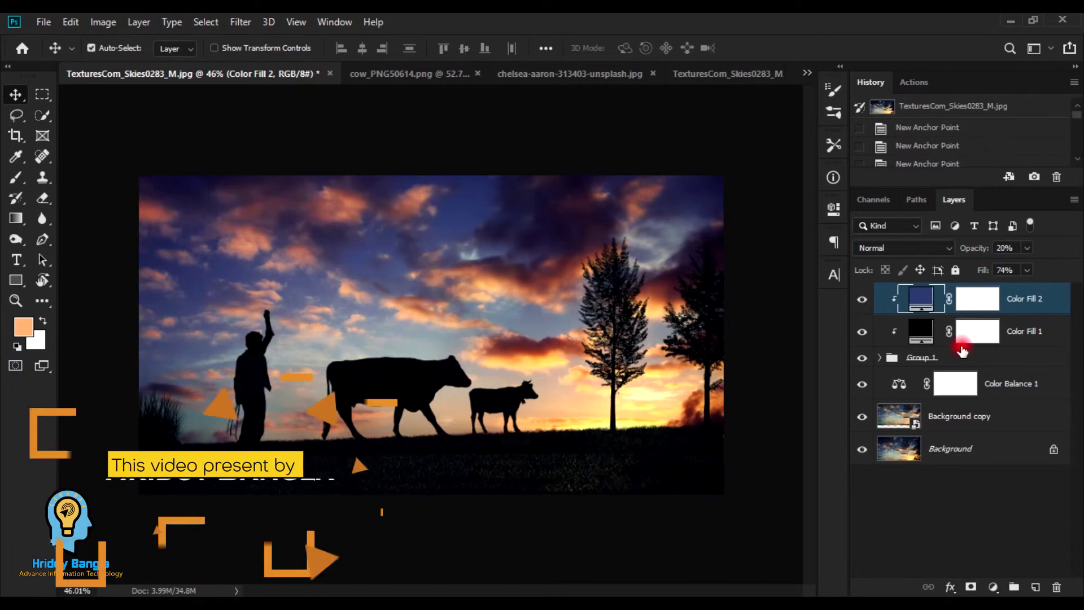
# Step: Scale the large cow on Layer 2 up slightly and shift it a little so that its hooves rest on the grass
pyautogui.click(881, 359)
pyautogui.scroll(-5, 980, 443)
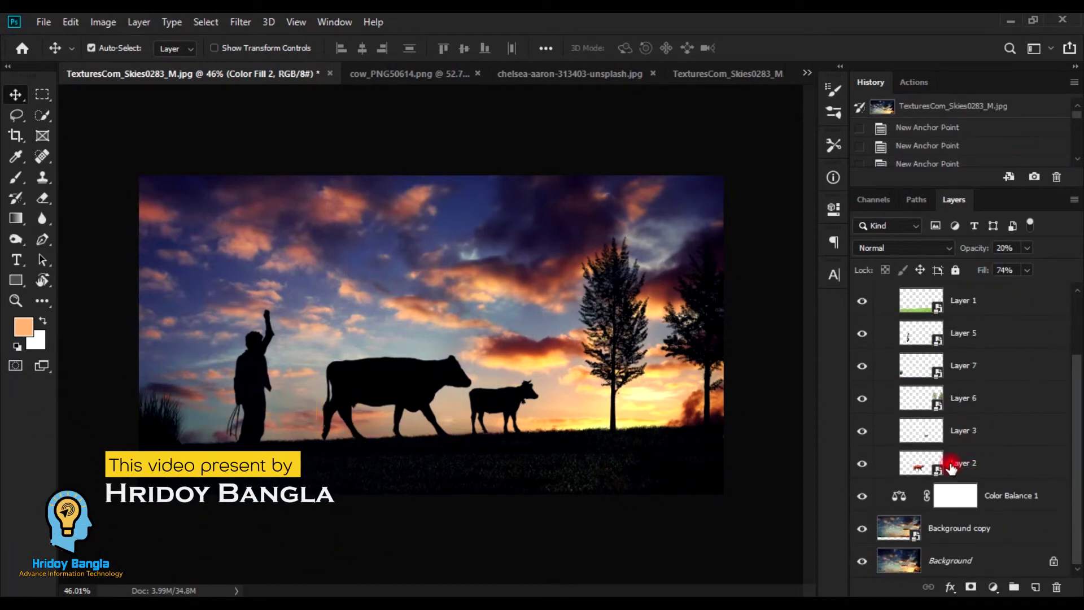
pyautogui.click(960, 463)
pyautogui.moveTo(430, 363); pyautogui.dragTo(466, 421)
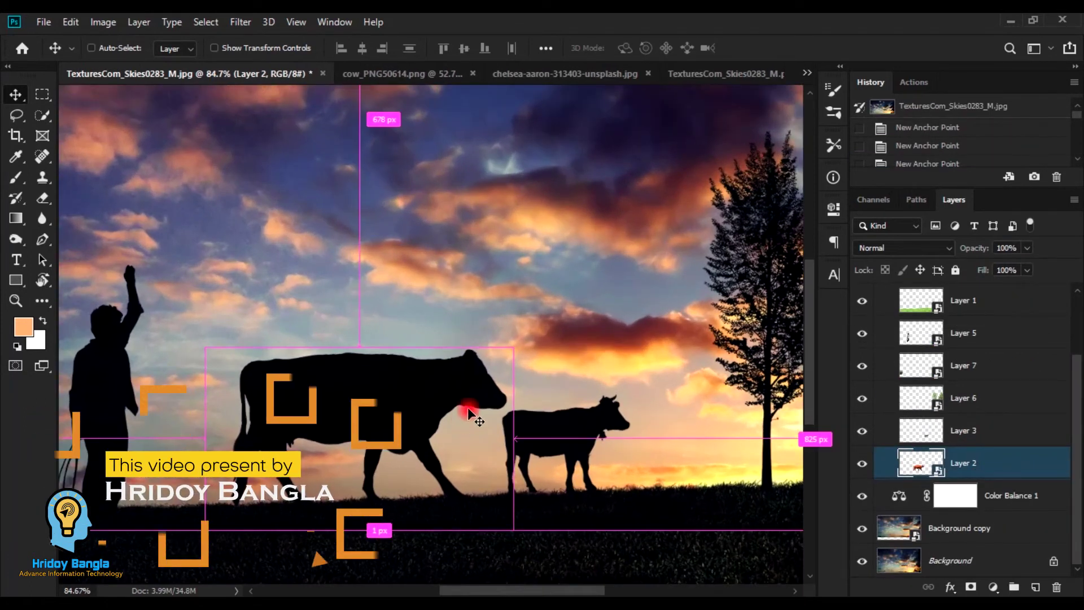
pyautogui.hotkey('ctrl', 't')
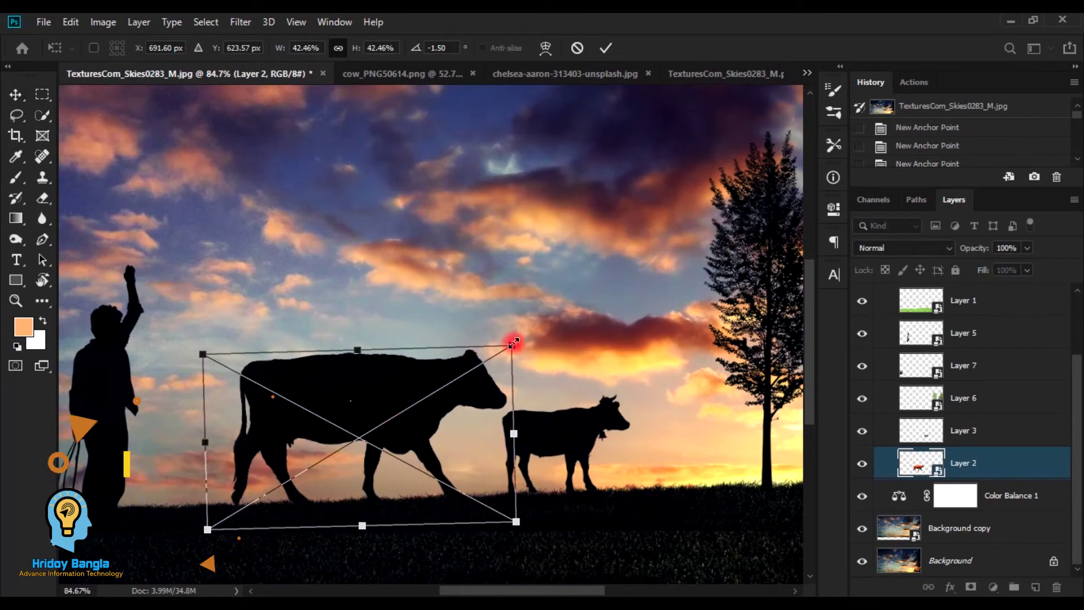
pyautogui.moveTo(515, 340); pyautogui.dragTo(521, 333)
pyautogui.moveTo(423, 377); pyautogui.dragTo(420, 383)
pyautogui.press('Return')
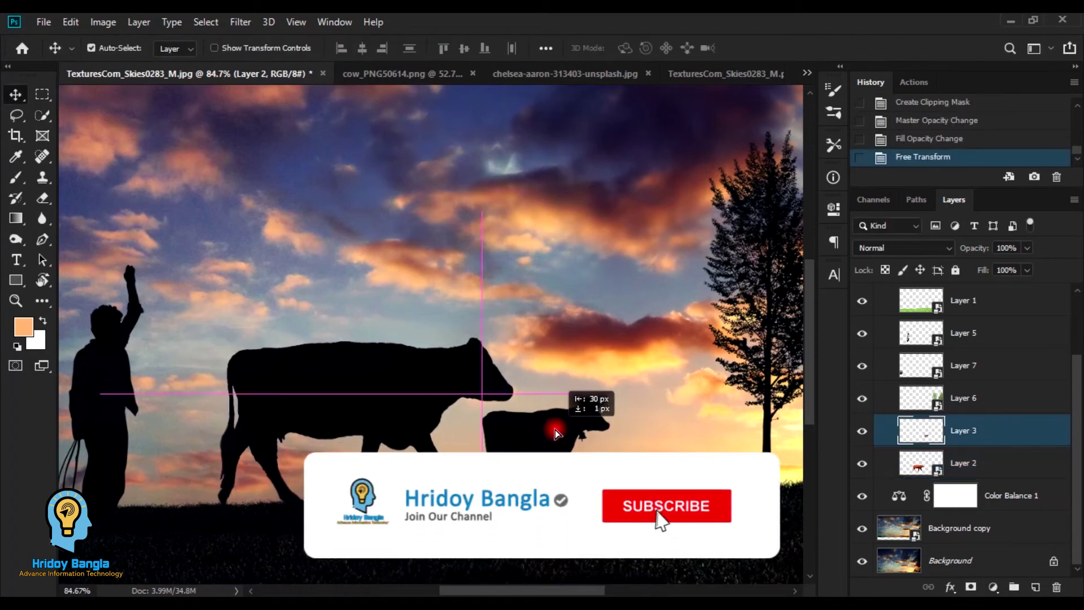